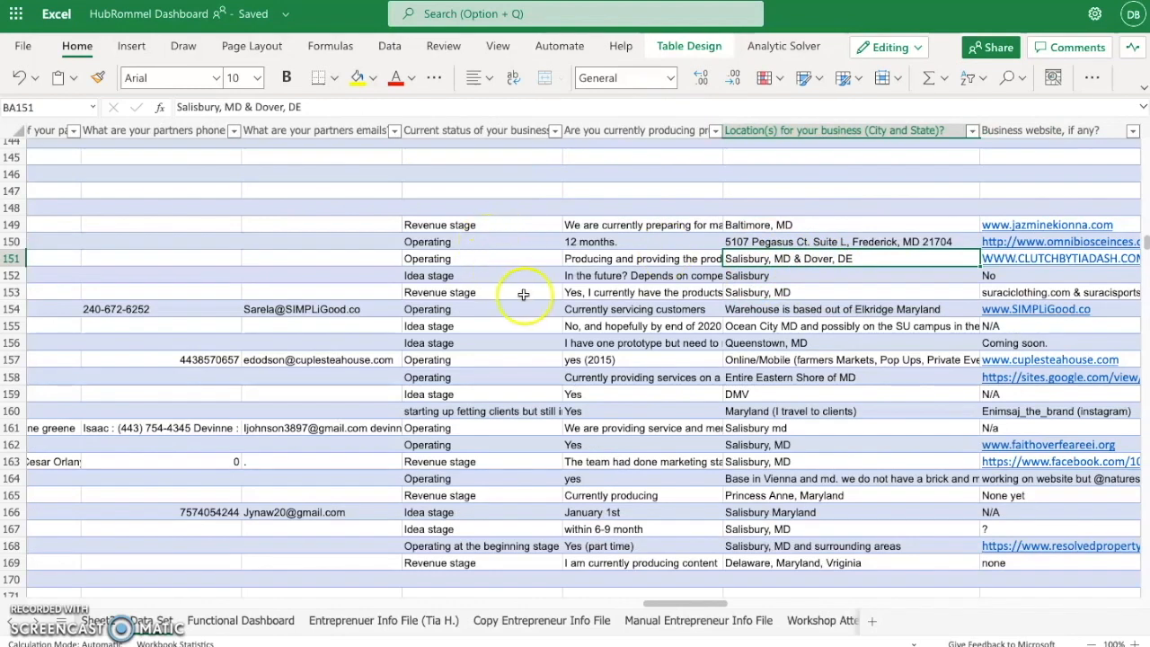
- Copy the business location from BA151 and filter the info file's location field to "Salisbury, MD & Dover, DE"
drag(329, 105, 165, 110)
key(ctrl+c)
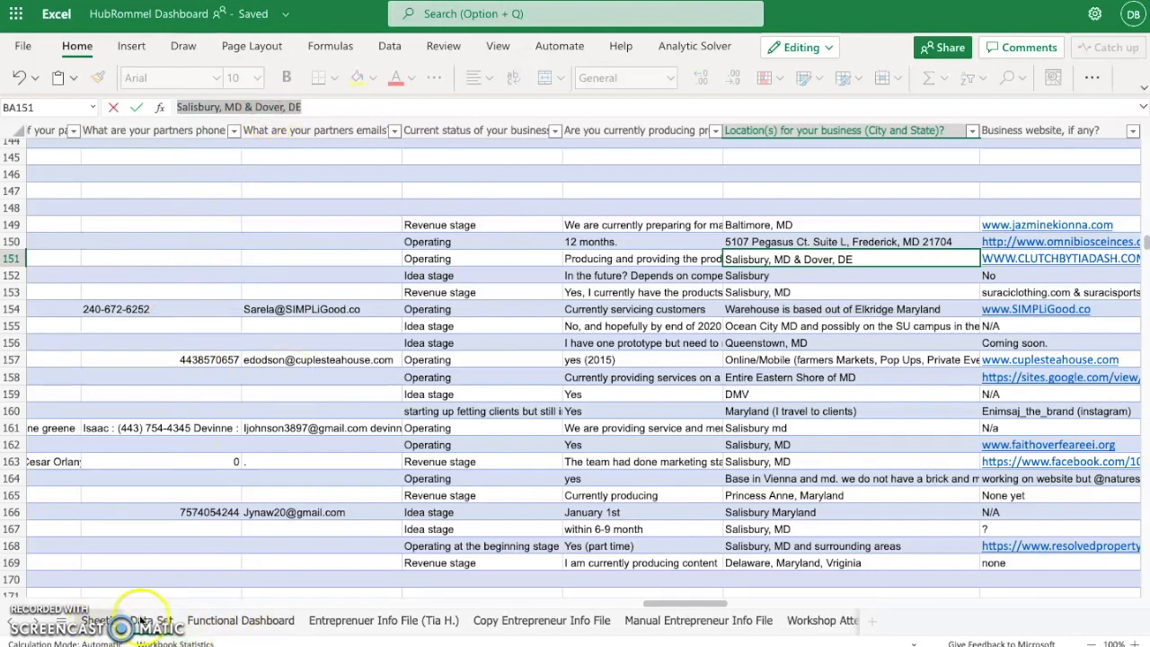
click(377, 620)
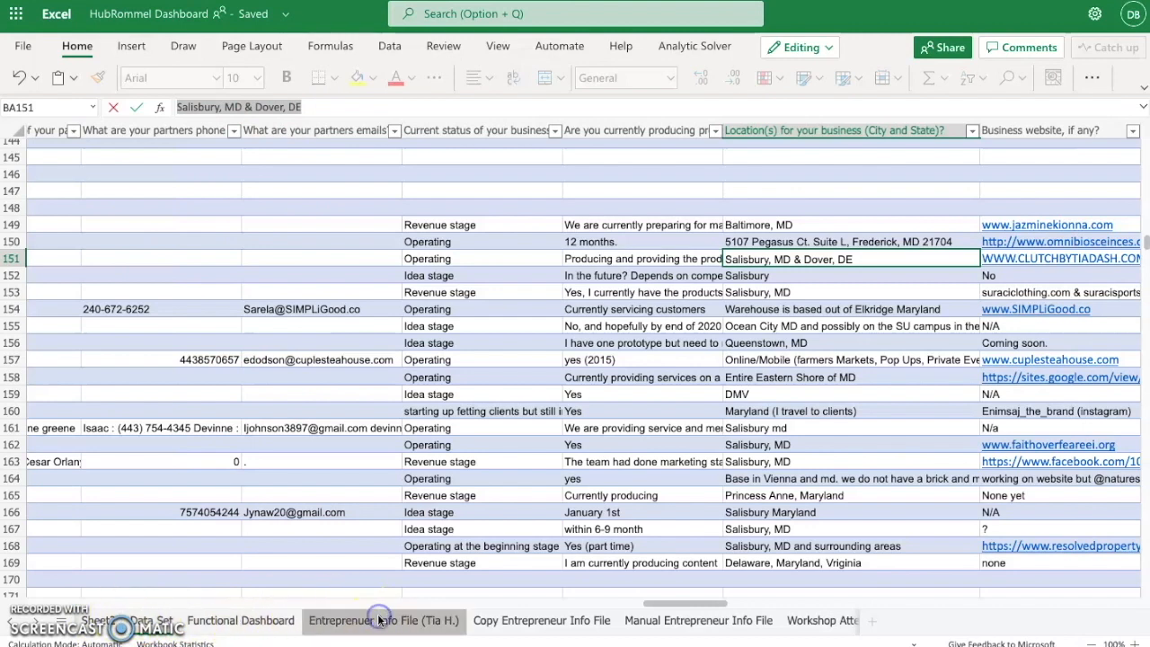
scroll(446, 384, left, 4)
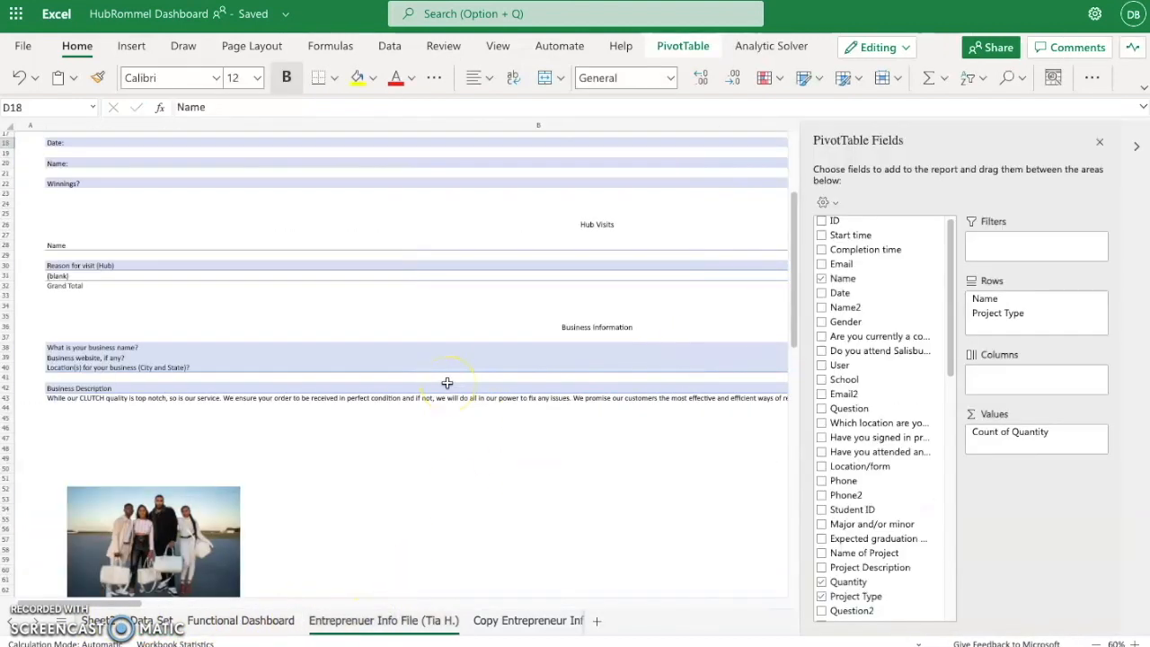
scroll(303, 381, right, 5)
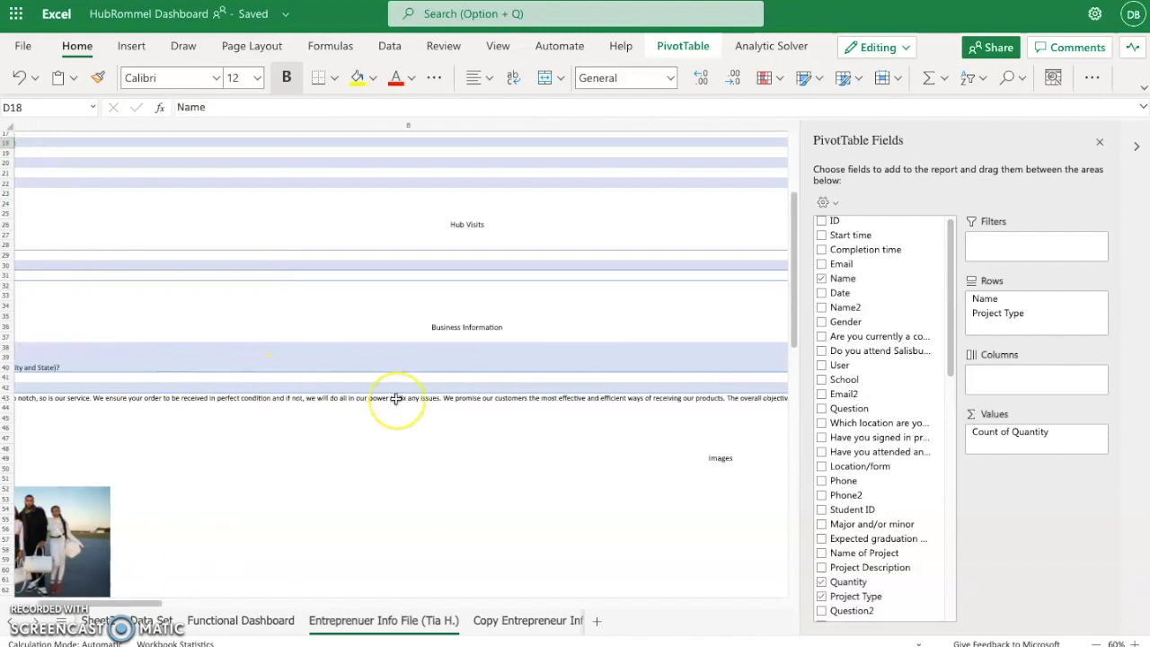
click(758, 368)
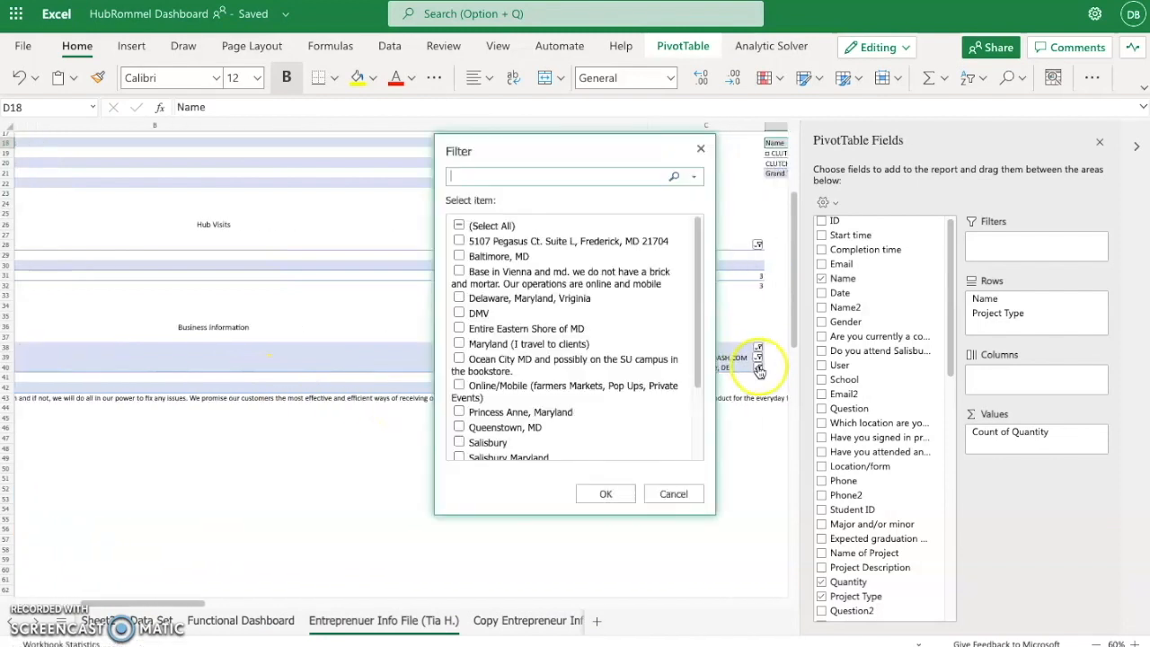
key(ctrl+v)
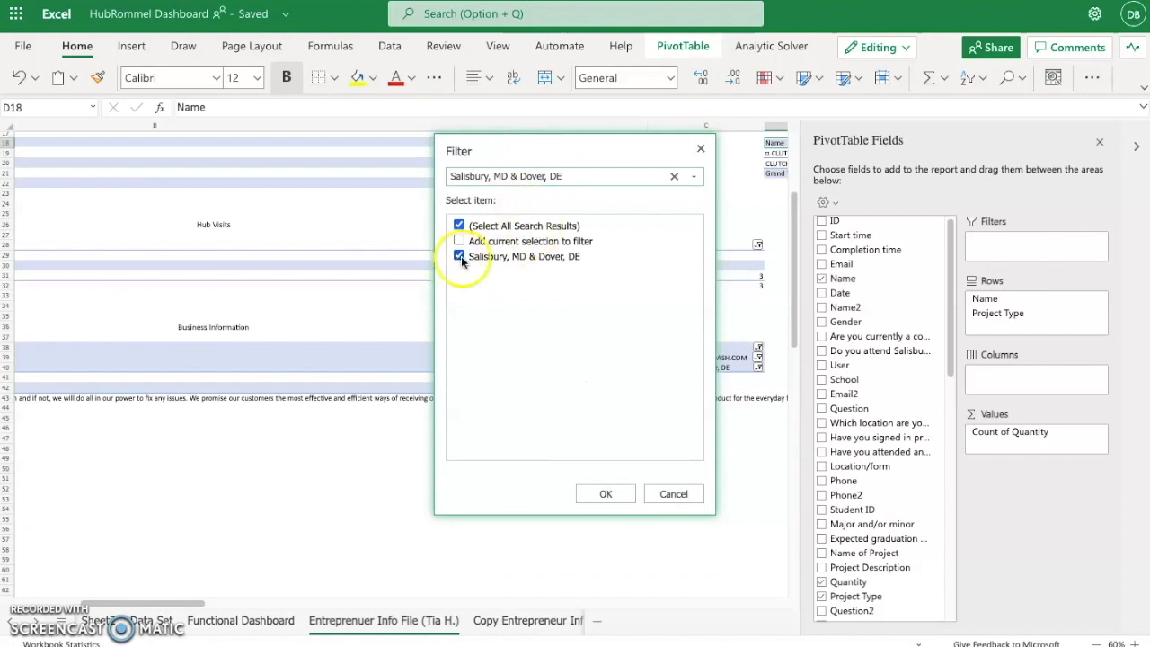
click(609, 495)
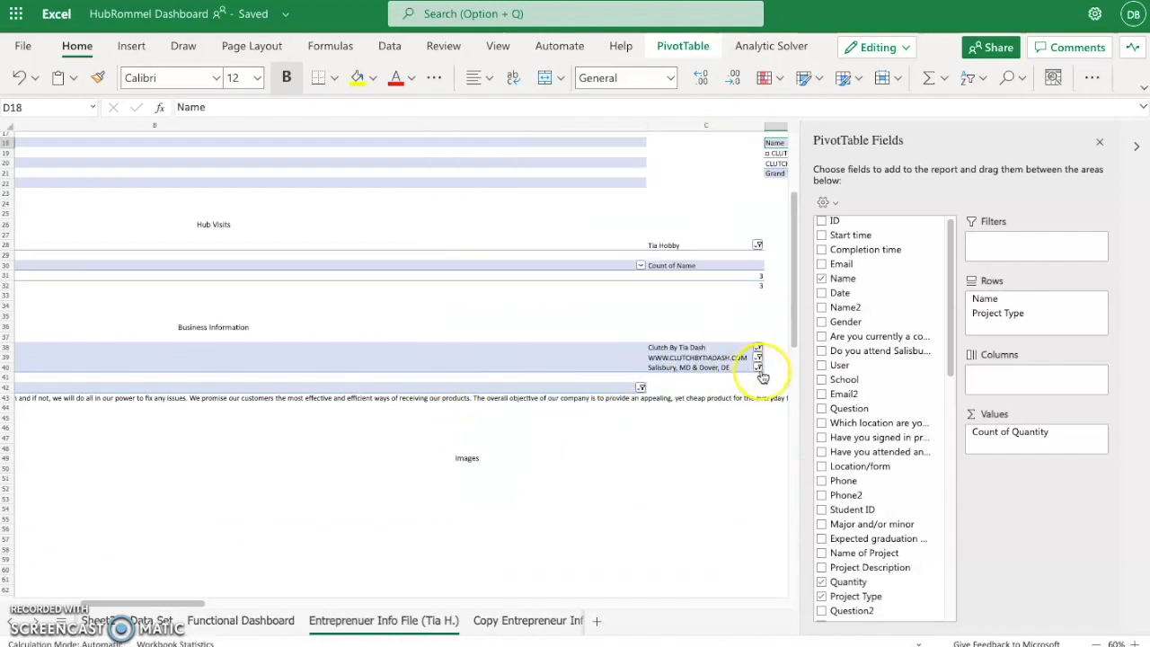
- Copy the opening words "While our CLUTCH" from the Clutch By Tia Dash business description in AS151 of the Data Set sheet
scroll(560, 414, left, 5)
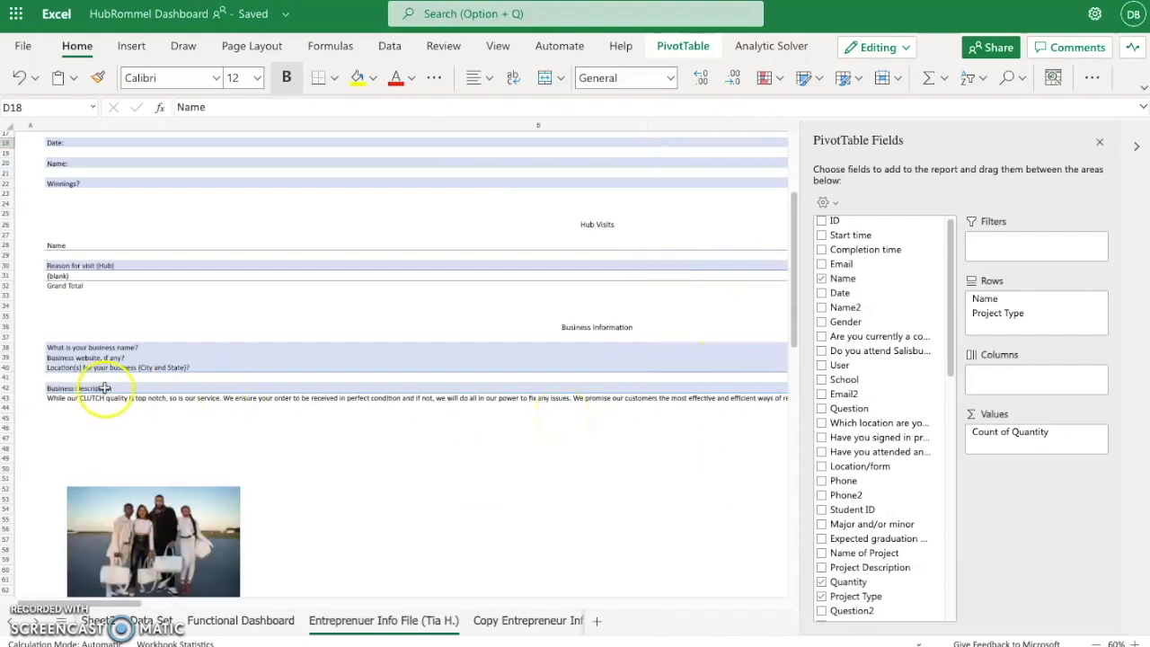
click(149, 620)
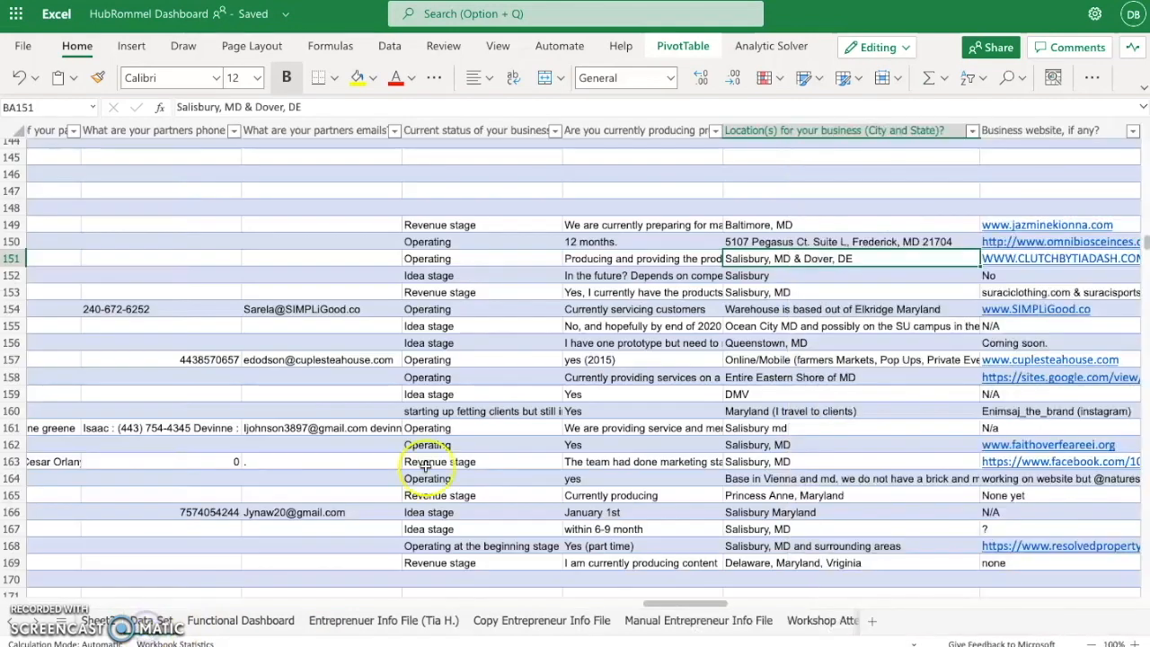
scroll(726, 325, right, 4)
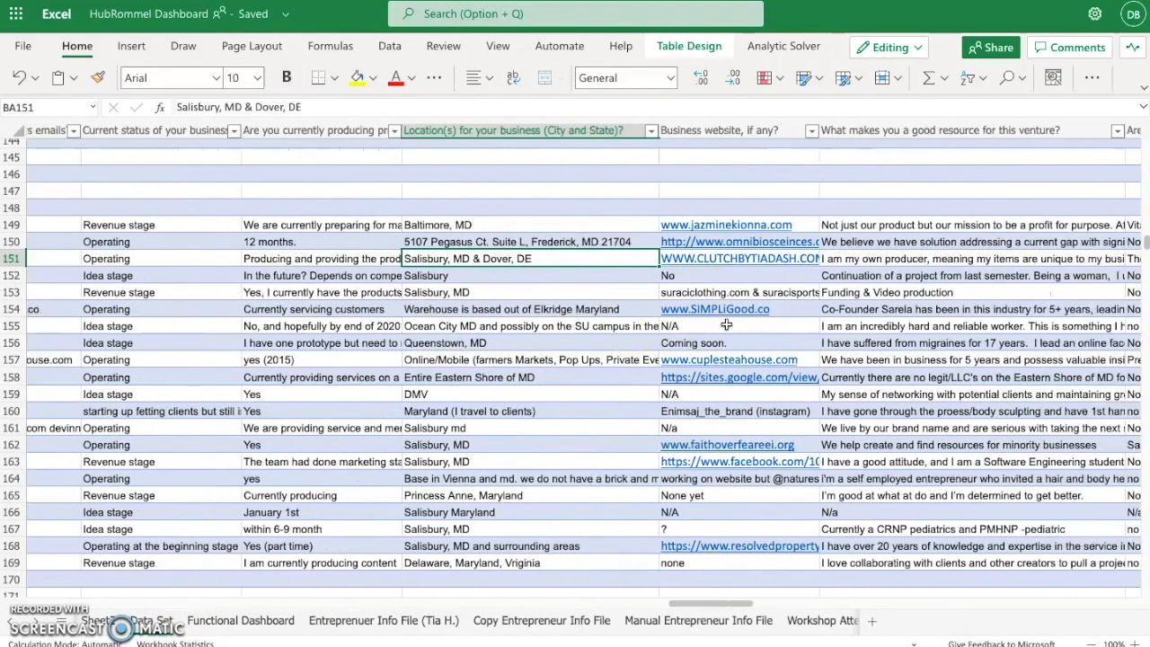
scroll(540, 310, left, 6)
scroll(540, 308, left, 6)
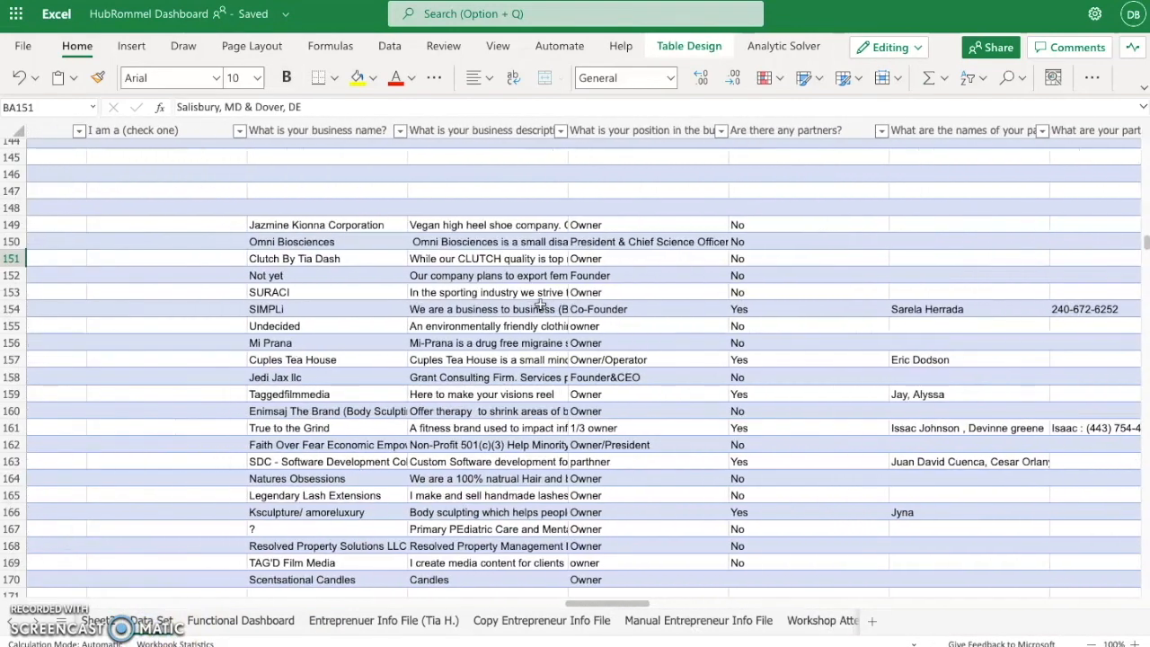
click(289, 258)
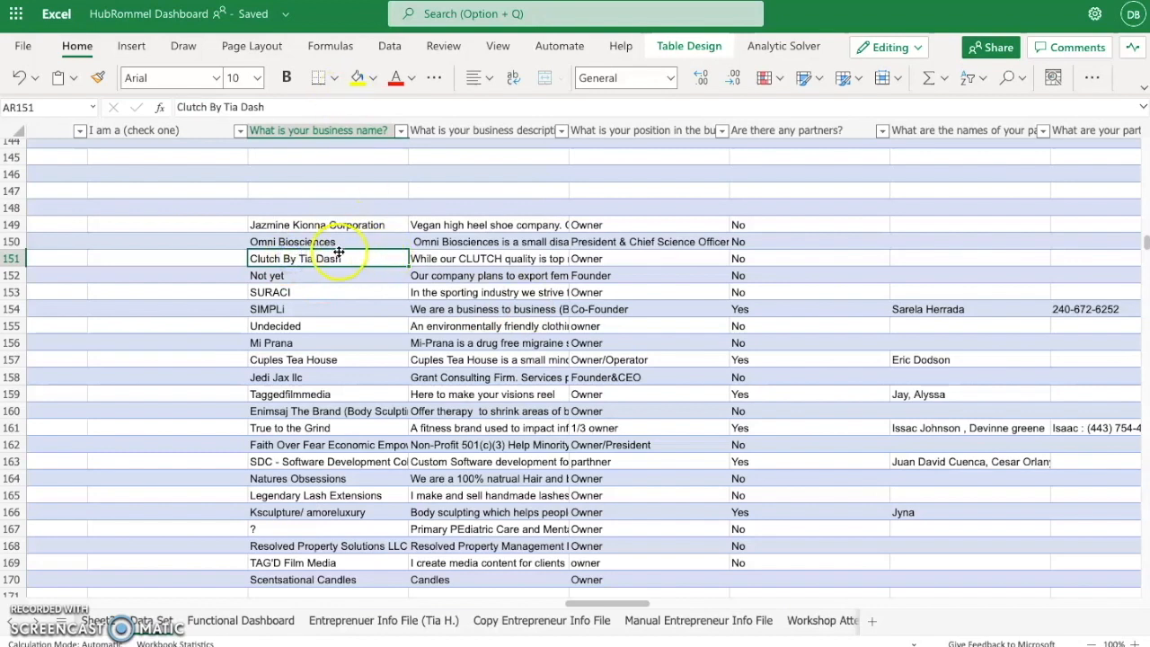
click(462, 258)
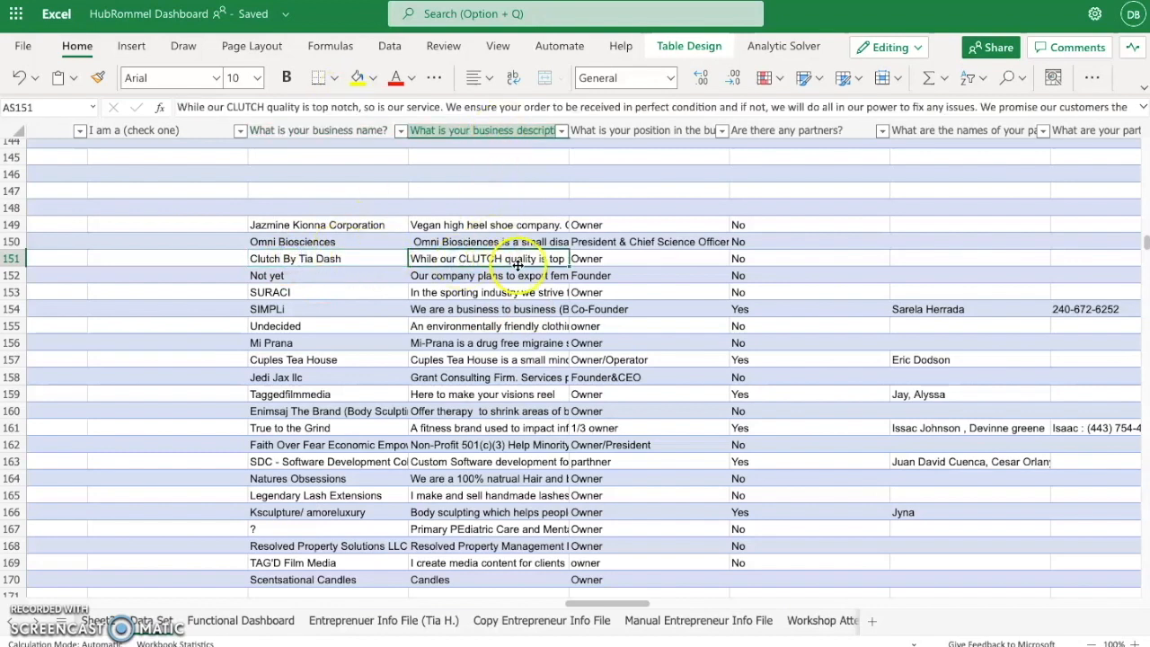
click(256, 108)
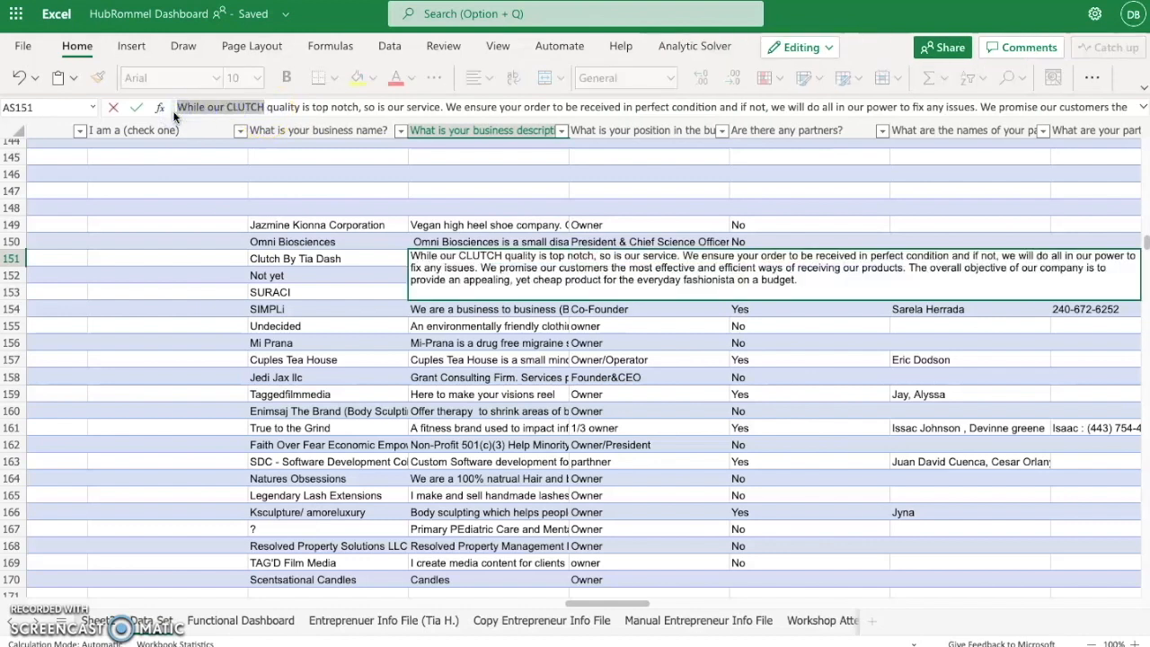
- Close the PivotTable field list on the entrepreneur info sheet and filter Business Description to the entry matching "While our CLUTCH"
click(364, 622)
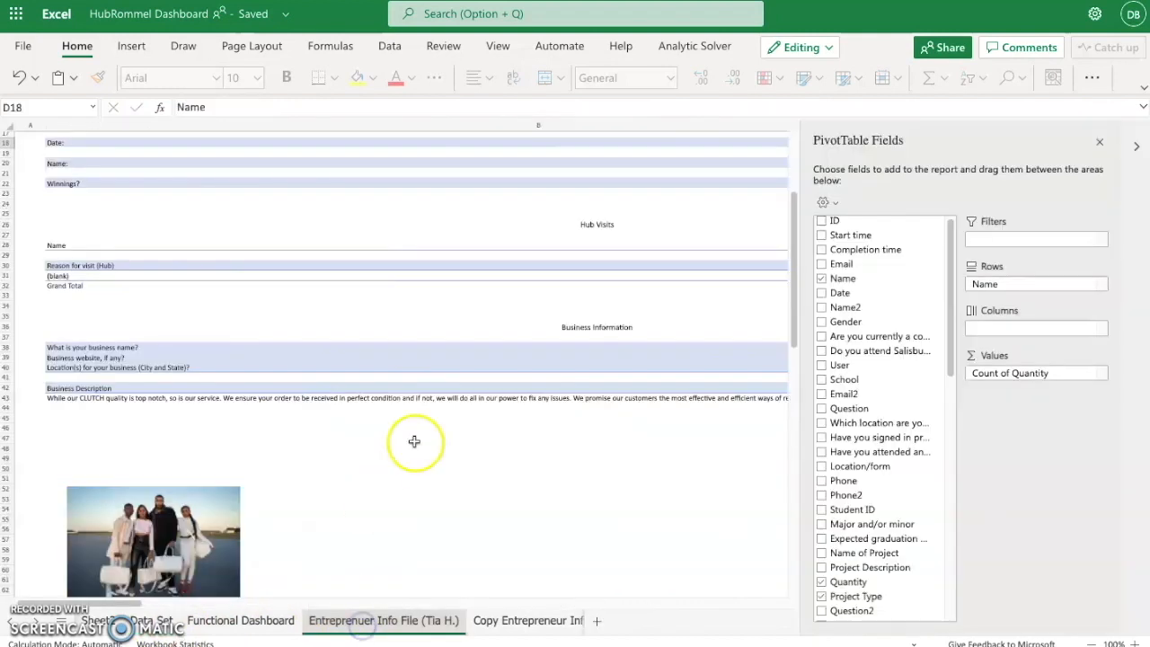
click(581, 390)
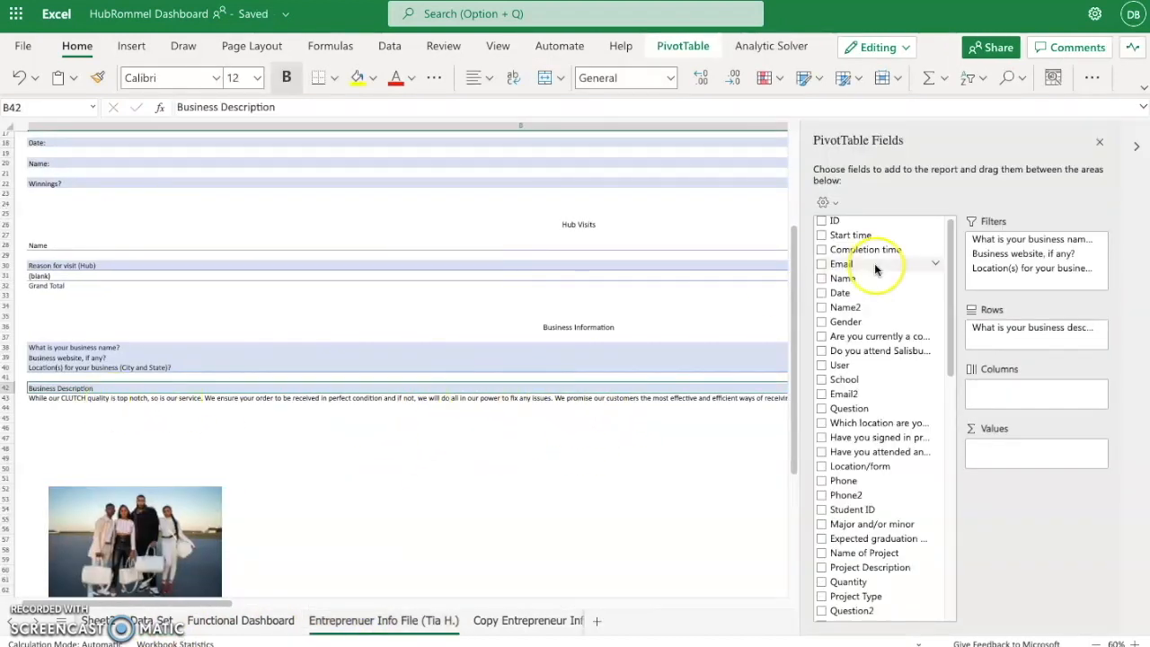
click(1101, 141)
scroll(668, 427, right, 5)
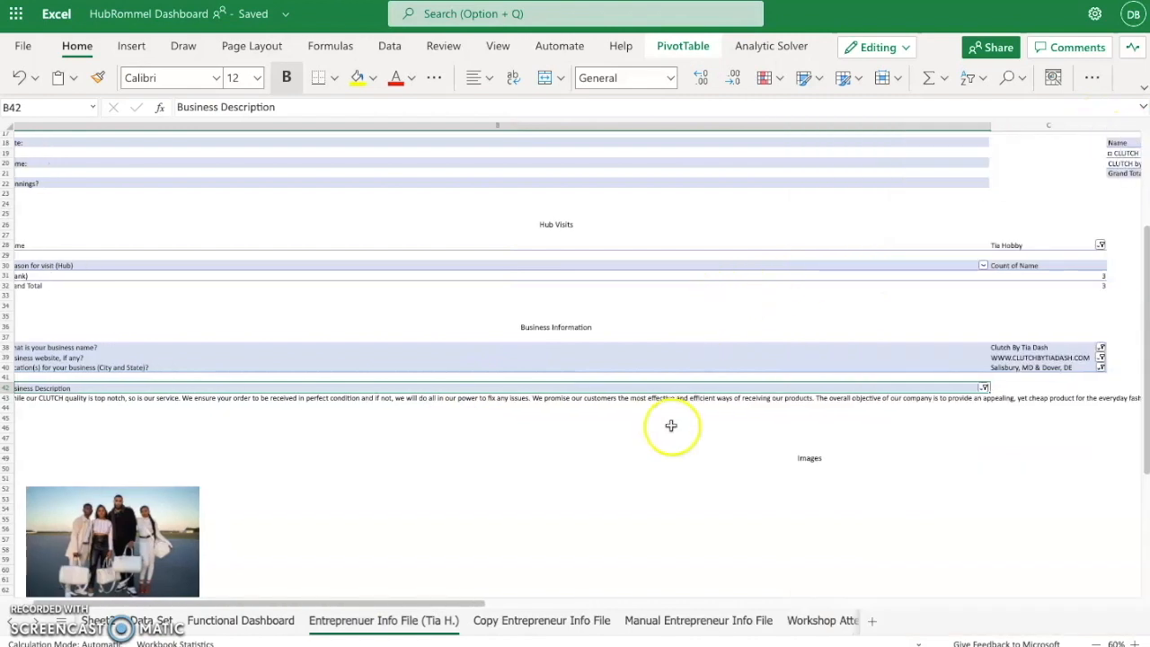
click(856, 389)
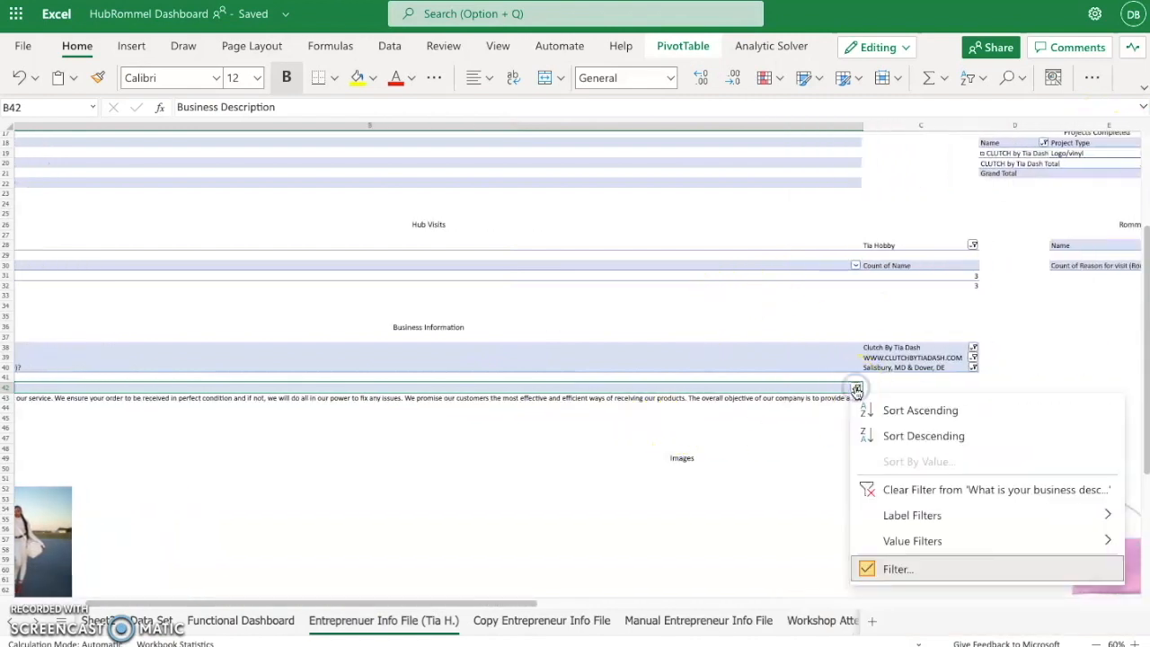
click(921, 567)
click(545, 171)
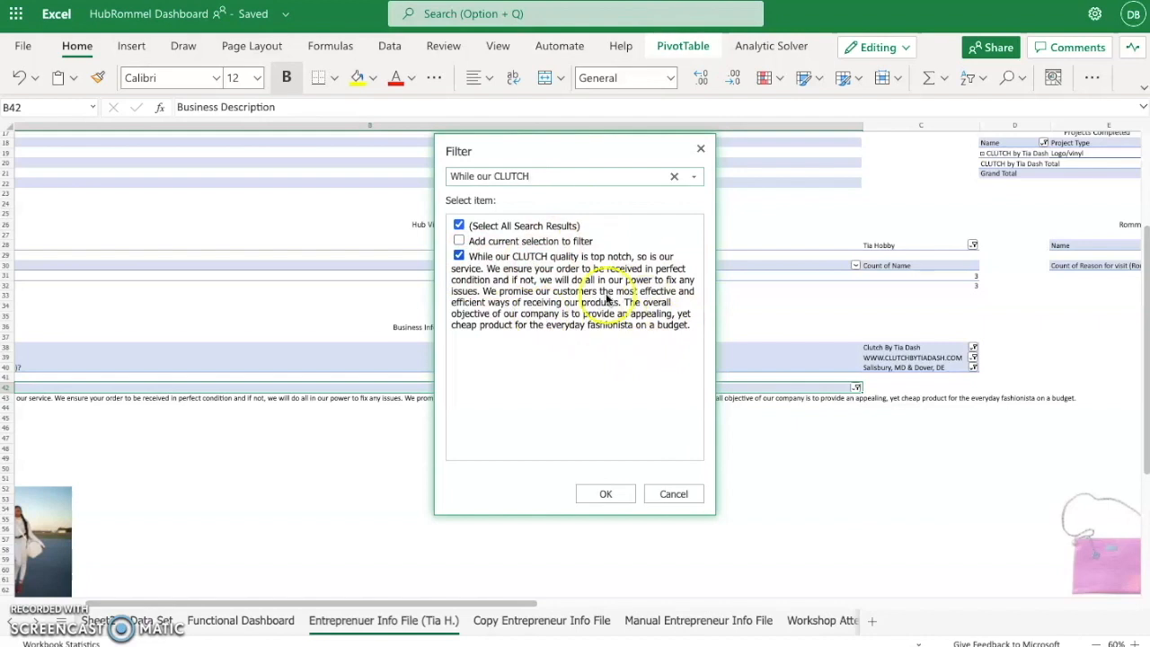
click(605, 494)
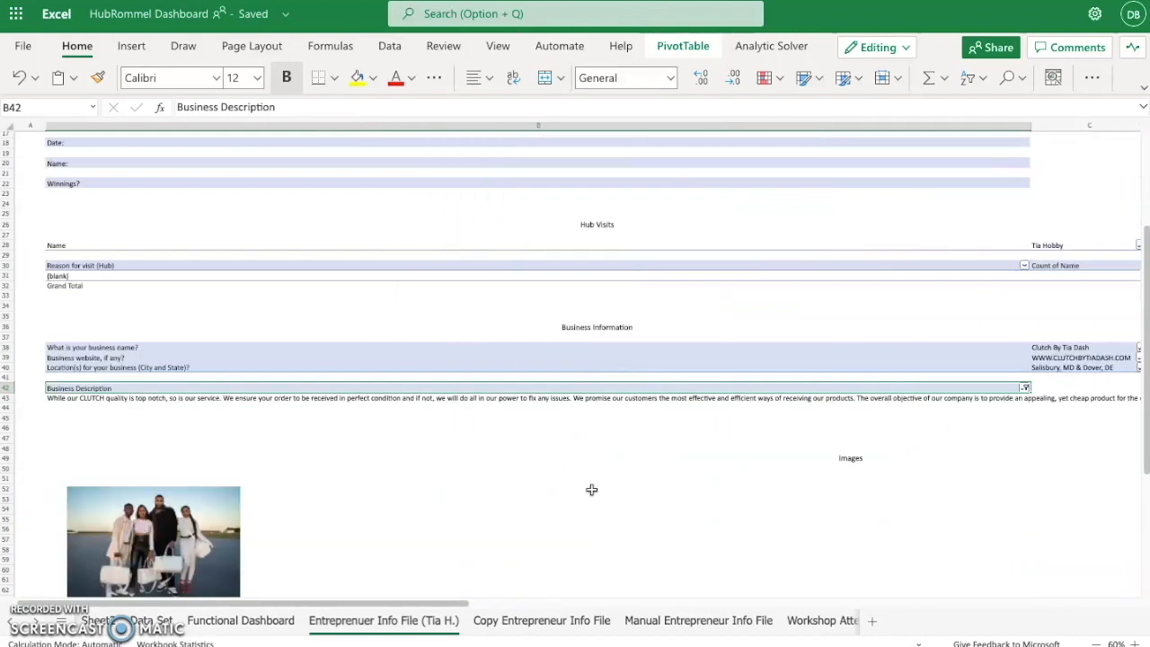
- Examine the pictures in the Images section and the profile photo at the start of the entrepreneur info sheet
scroll(592, 490, down, 5)
scroll(591, 462, right, 2)
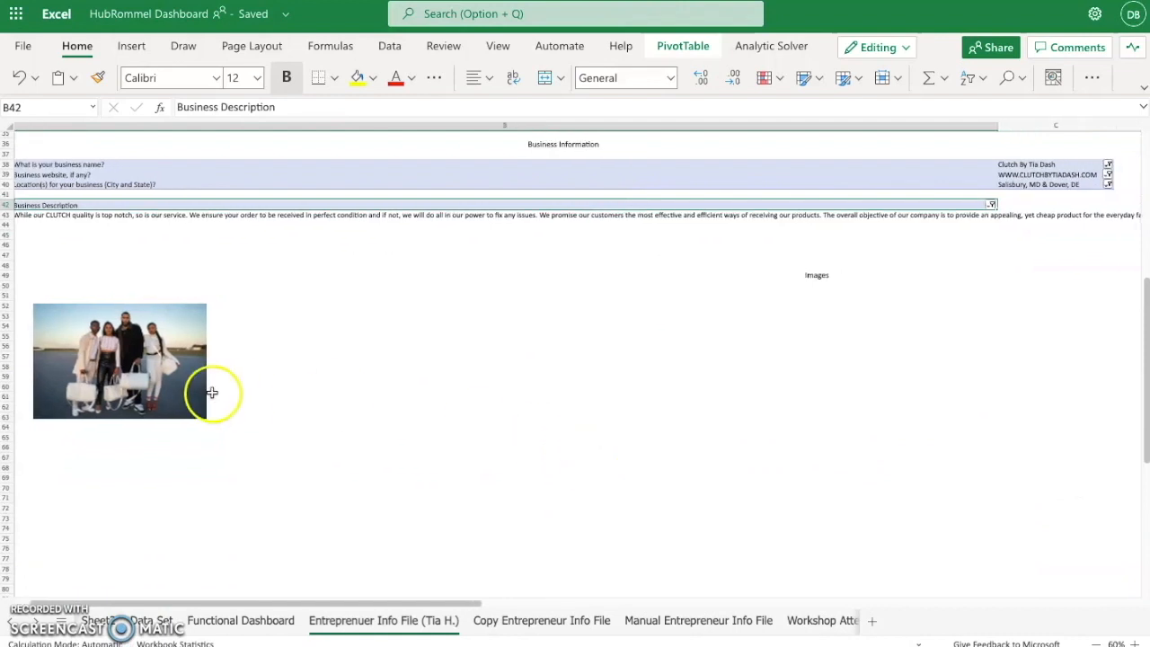
scroll(531, 400, right, 4)
drag(660, 133, 323, 154)
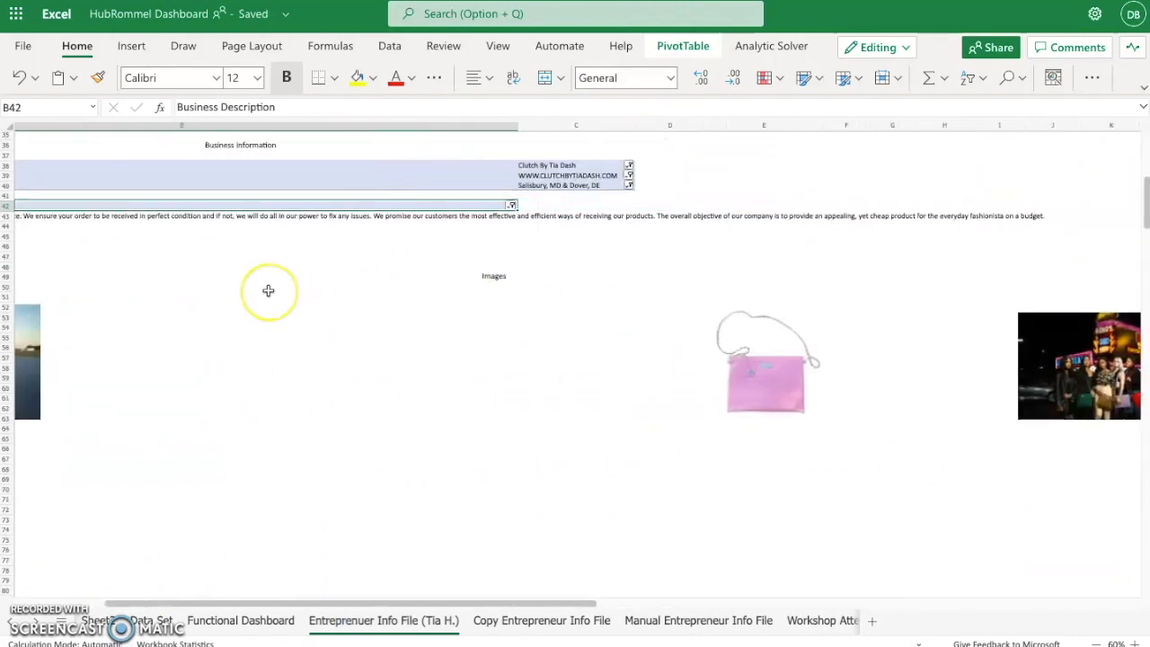
click(455, 356)
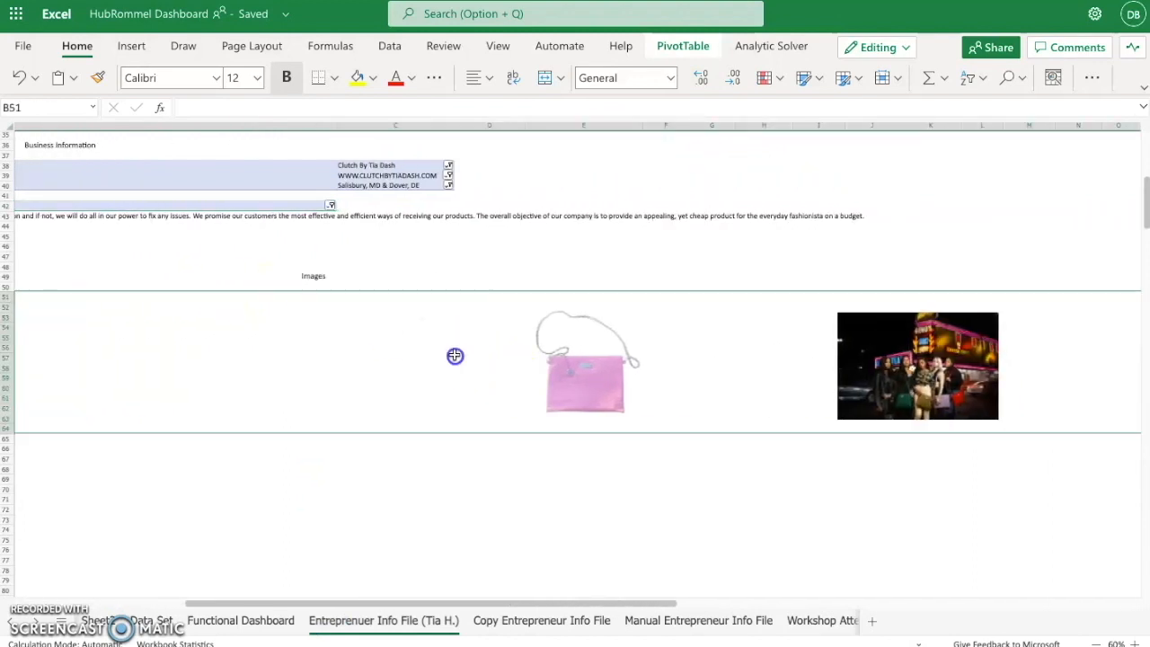
scroll(729, 348, right, 3)
scroll(728, 349, left, 7)
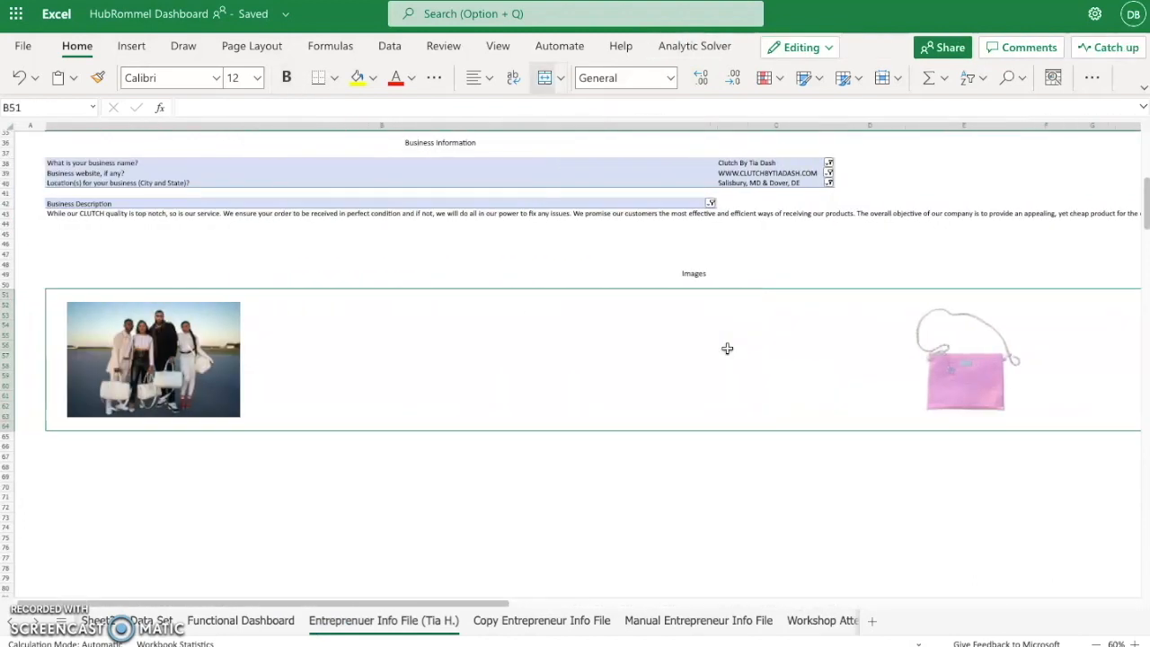
scroll(728, 349, up, 10)
click(339, 223)
click(129, 237)
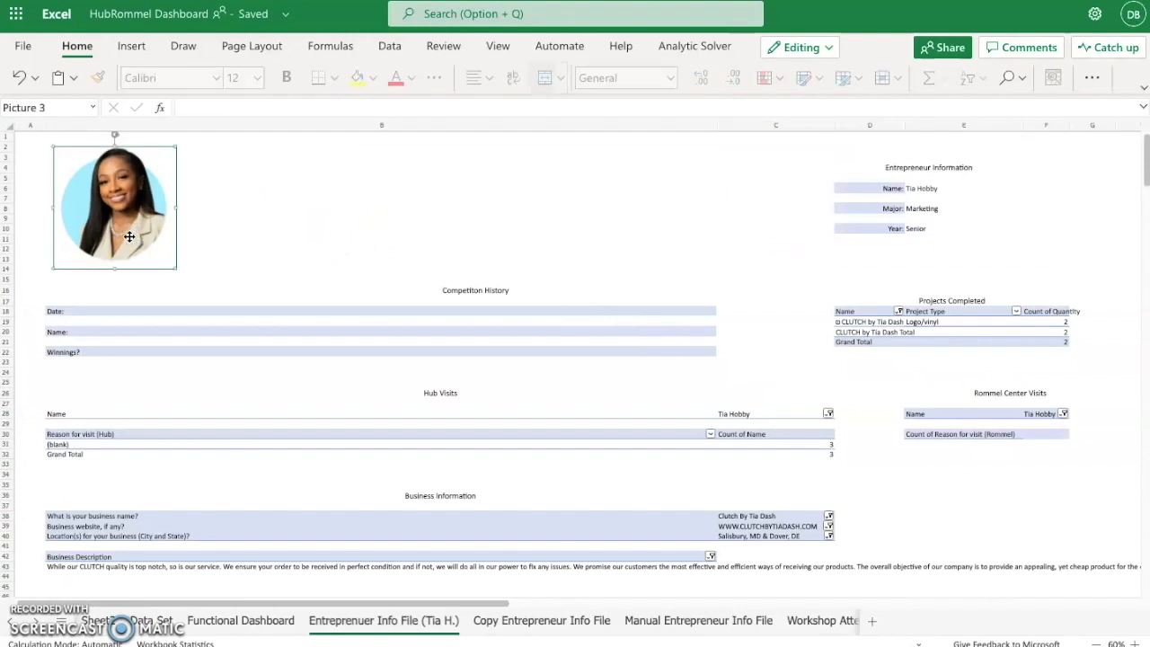
- Narrow column B of the entrepreneur info sheet to less than half its width and check the Major and Year cells
click(243, 311)
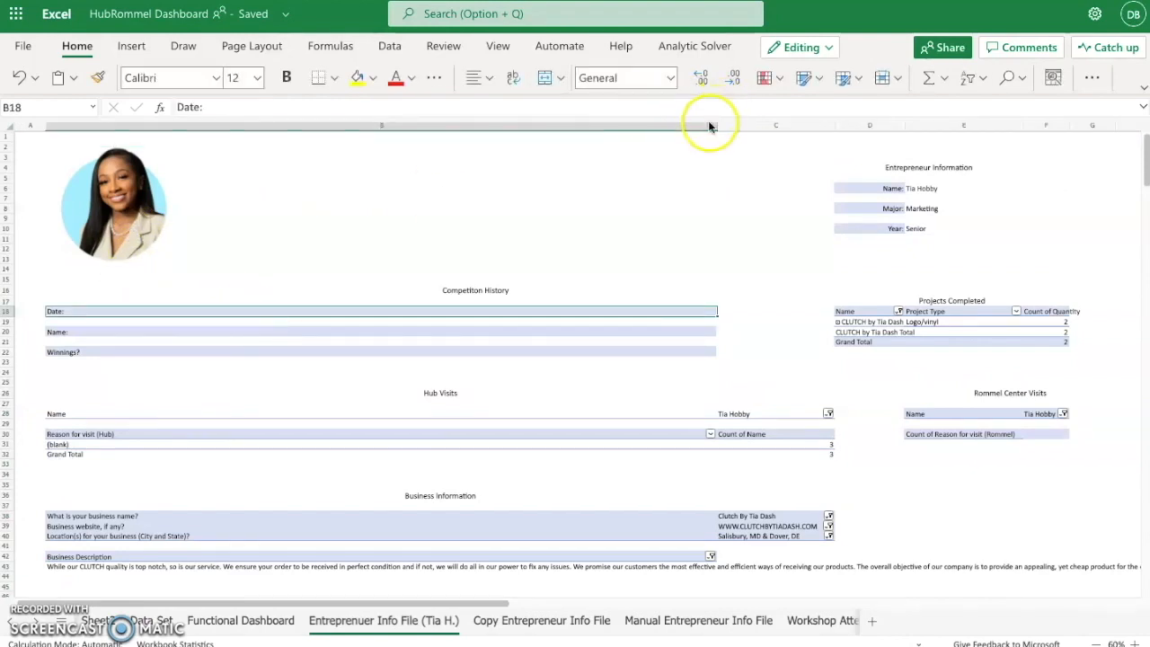
drag(716, 126, 303, 127)
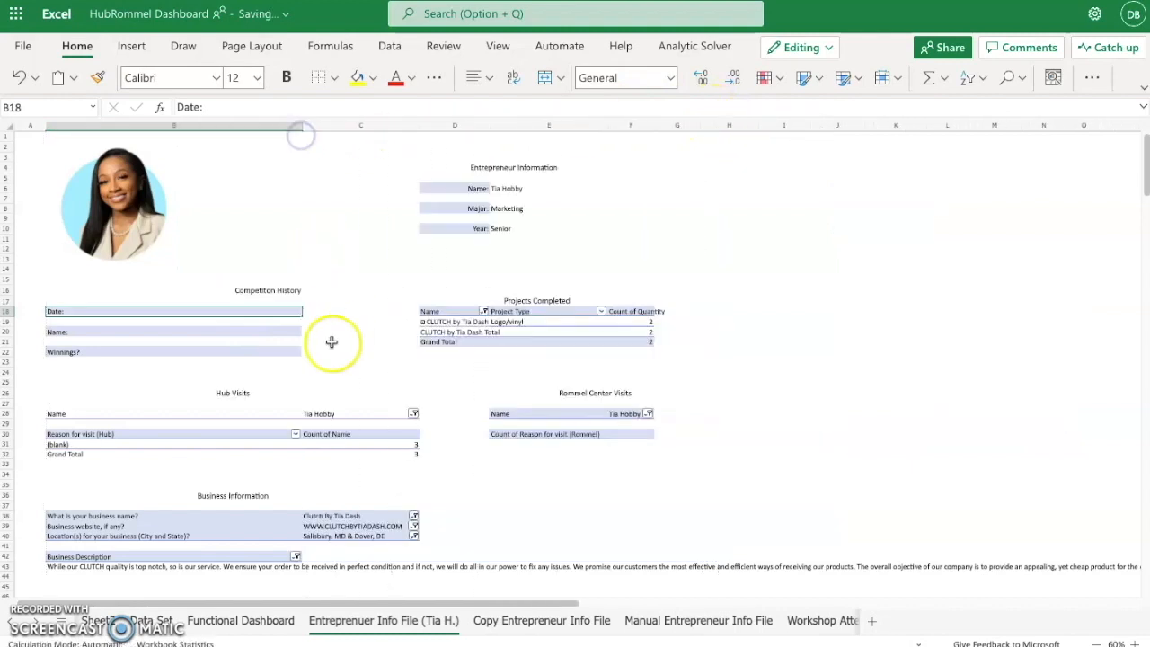
click(524, 208)
click(516, 227)
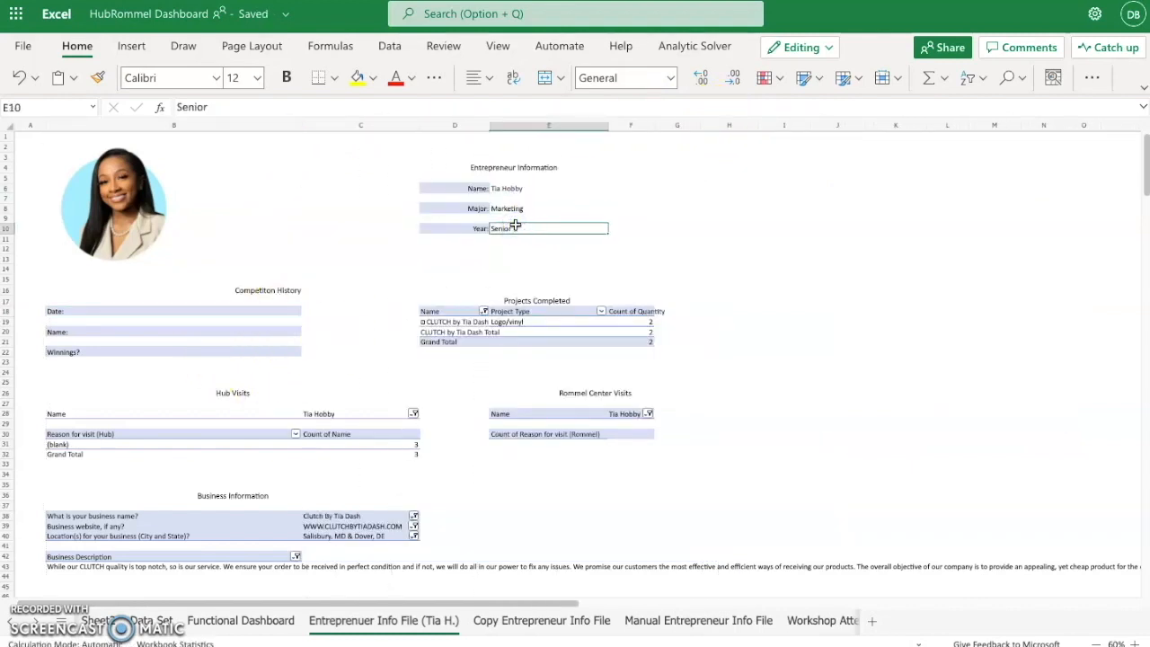
- Re-enter the Name formula in E6 of Entrepreneur Information as a link to the entrepreneur's name, ='Data Set'!E151
click(519, 189)
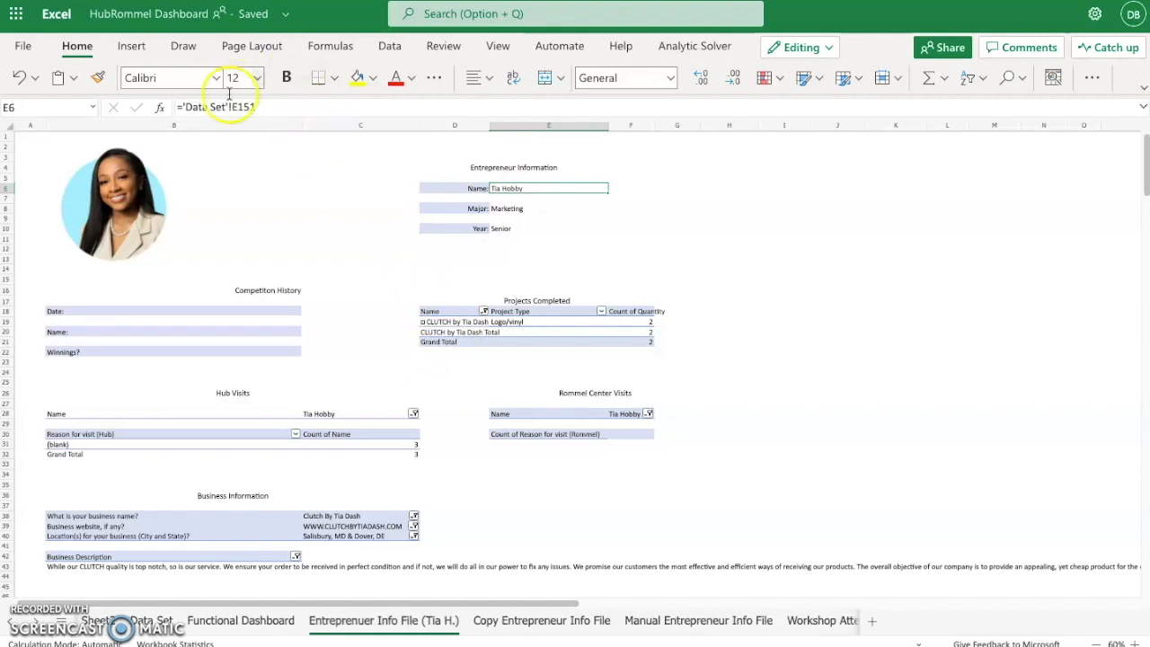
drag(265, 108, 150, 108)
text(=)
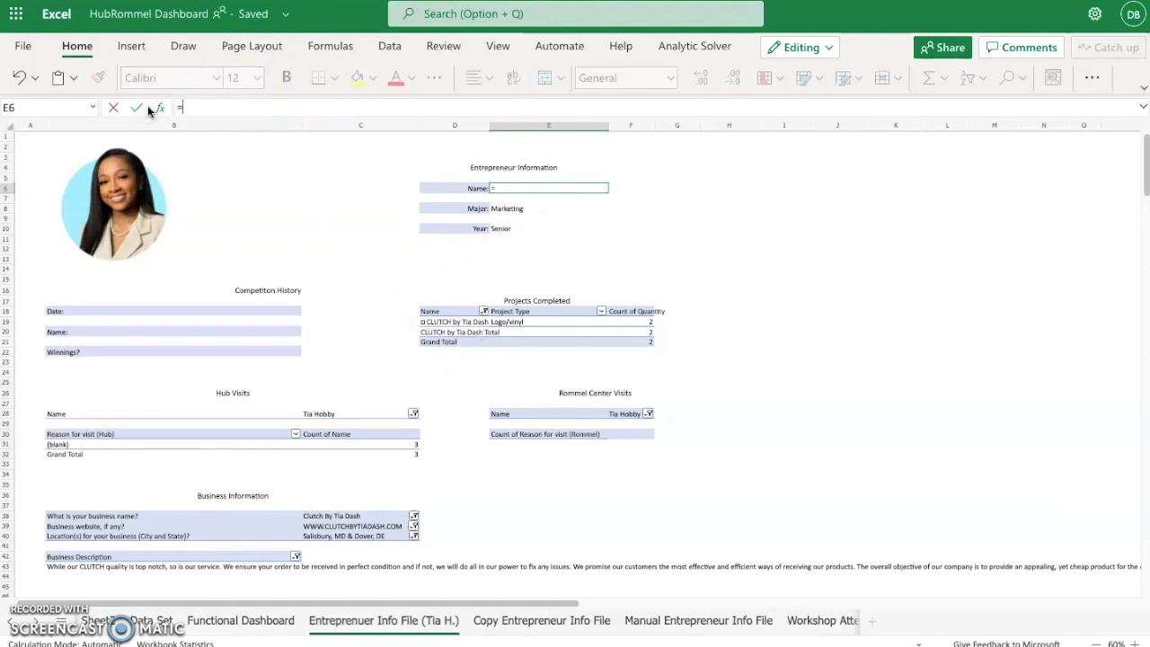
click(151, 620)
scroll(260, 364, left, 5)
scroll(260, 364, down, 10)
scroll(260, 364, up, 3)
scroll(260, 364, left, 3)
scroll(259, 364, up, 20)
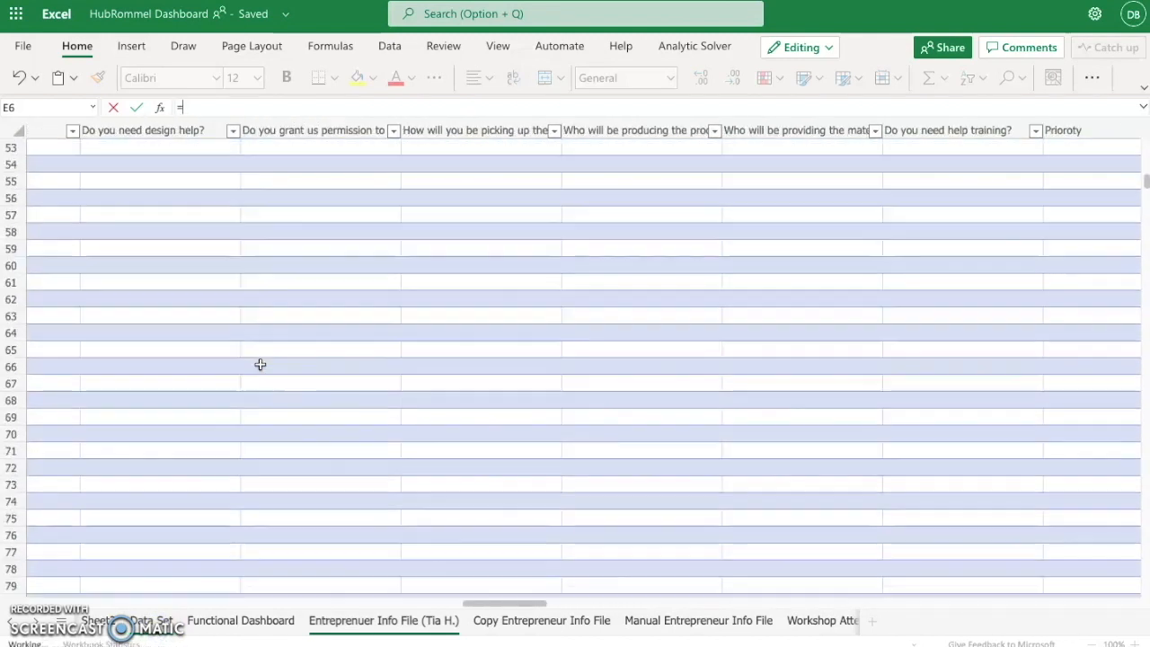
scroll(260, 364, right, 2)
scroll(260, 364, right, 2)
click(624, 149)
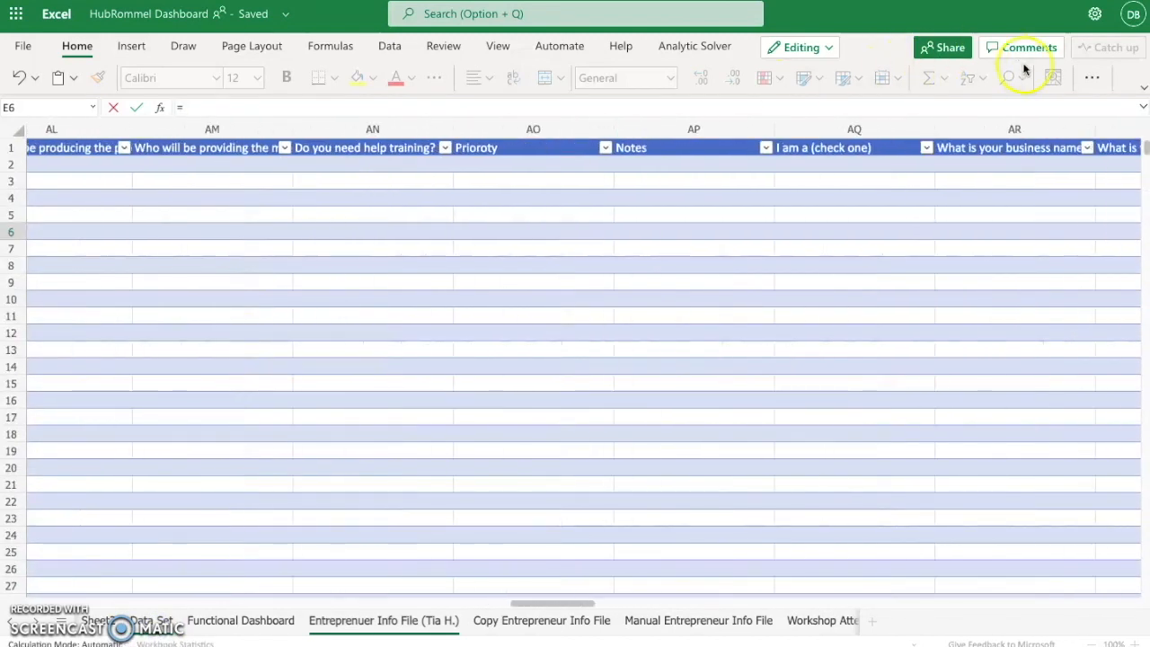
scroll(584, 376, down, 20)
scroll(581, 380, down, 7)
scroll(581, 380, right, 3)
scroll(582, 380, up, 7)
scroll(581, 380, up, 2)
scroll(580, 380, right, 1)
scroll(580, 380, left, 13)
scroll(580, 380, left, 13)
scroll(579, 380, left, 15)
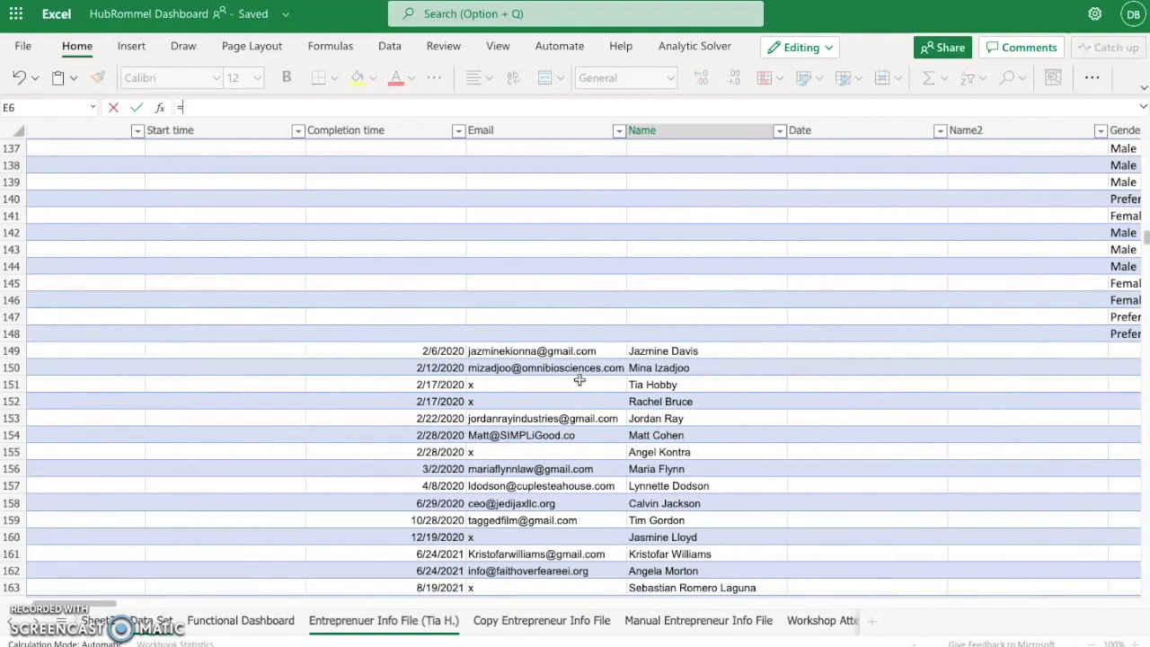
scroll(580, 380, left, 2)
click(589, 385)
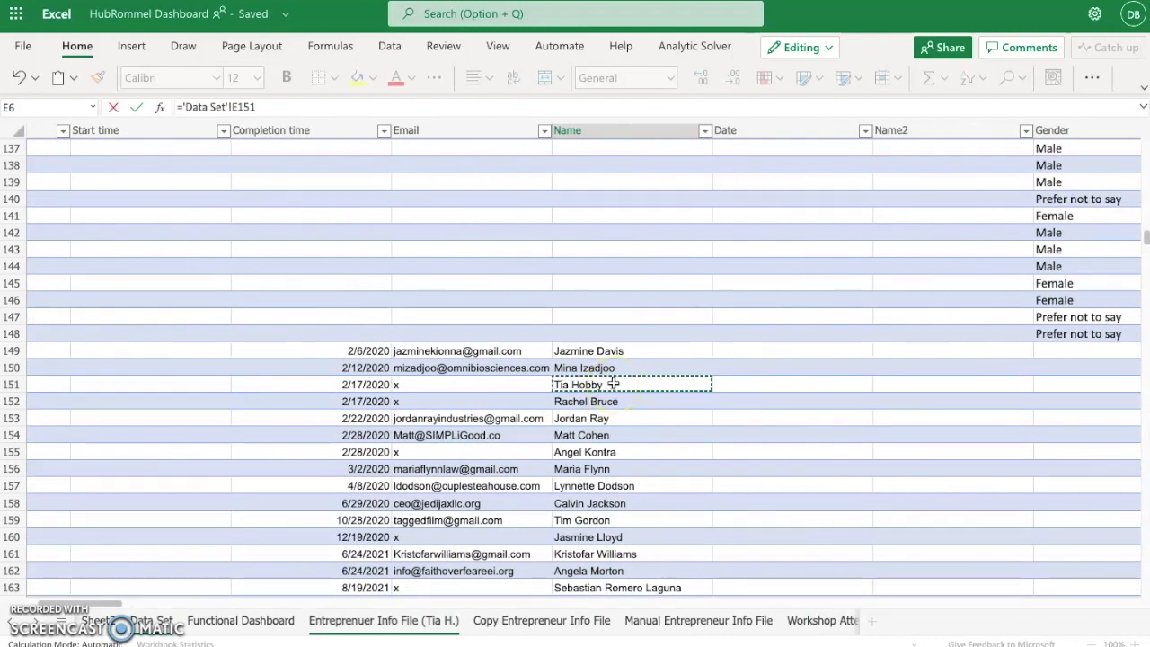
key(Return)
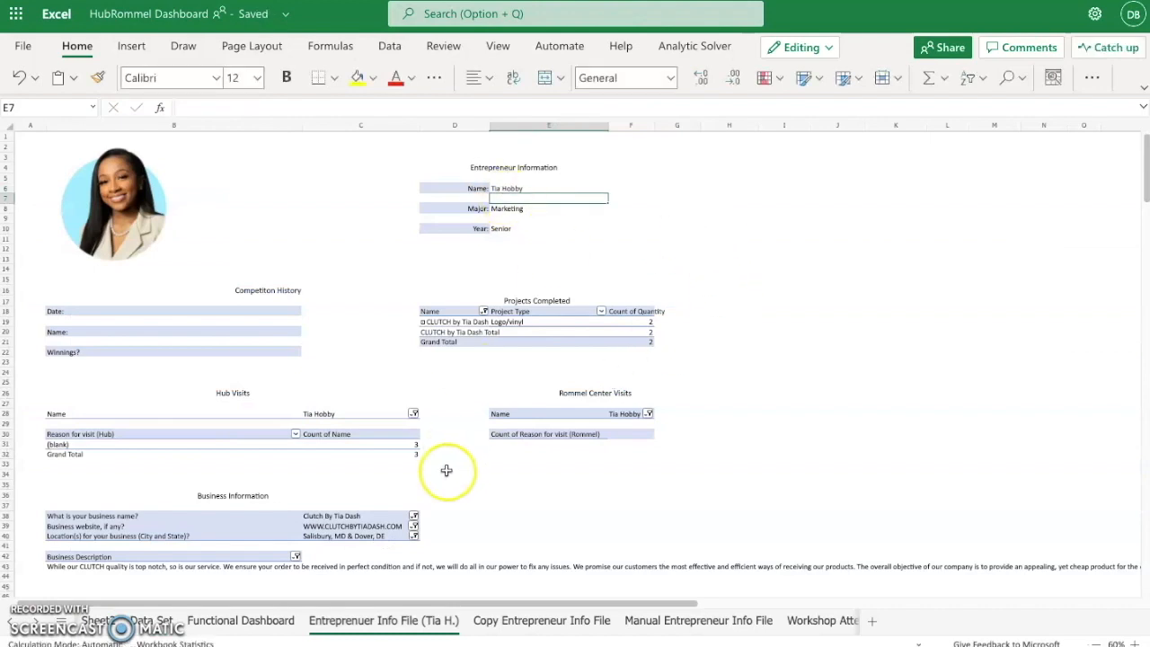
- Review the filled-in entrepreneur info sheet from the profile section down to Images, and check the Name formula in E6
scroll(447, 470, down, 5)
scroll(446, 470, up, 5)
scroll(447, 470, down, 1)
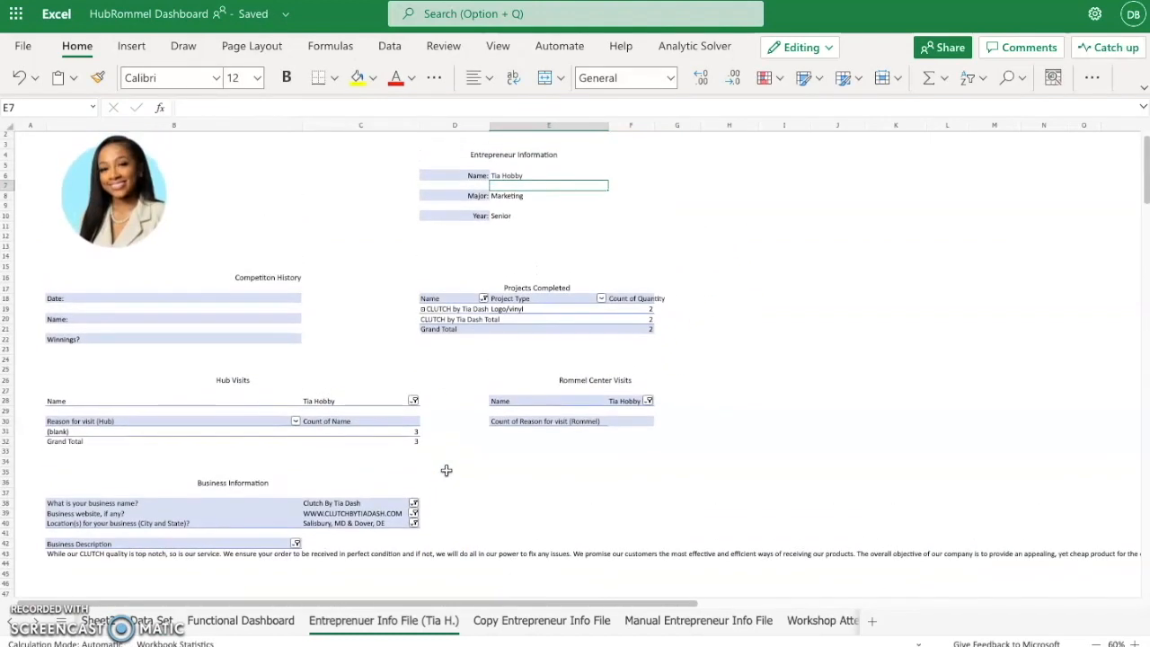
scroll(311, 545, down, 2)
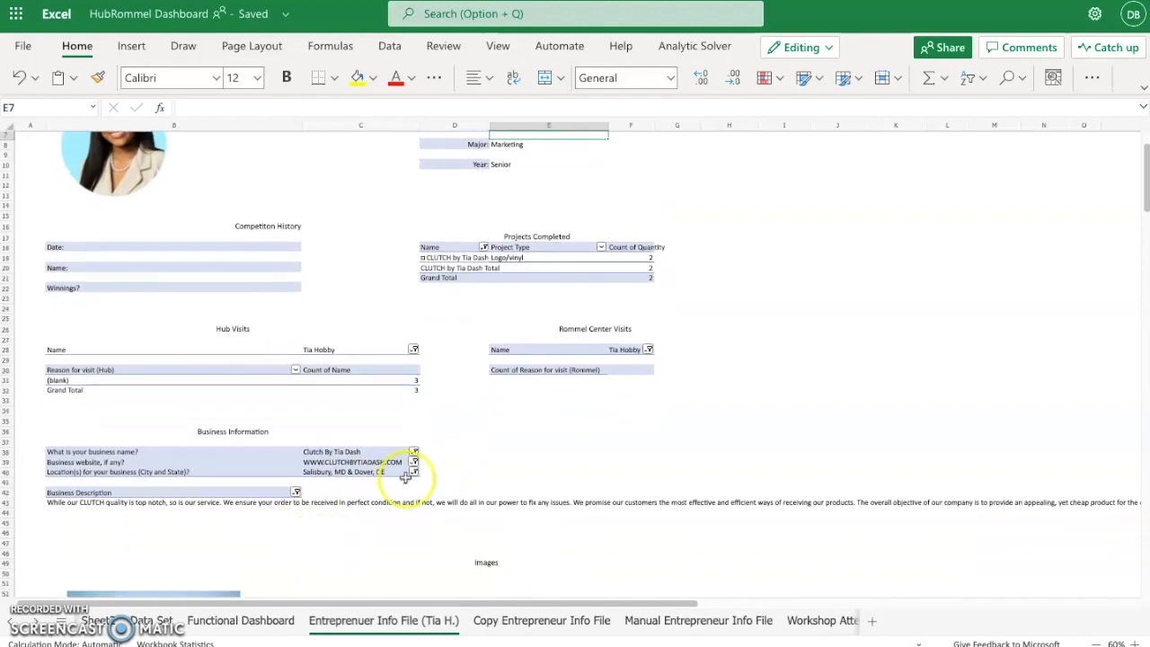
scroll(431, 367, up, 2)
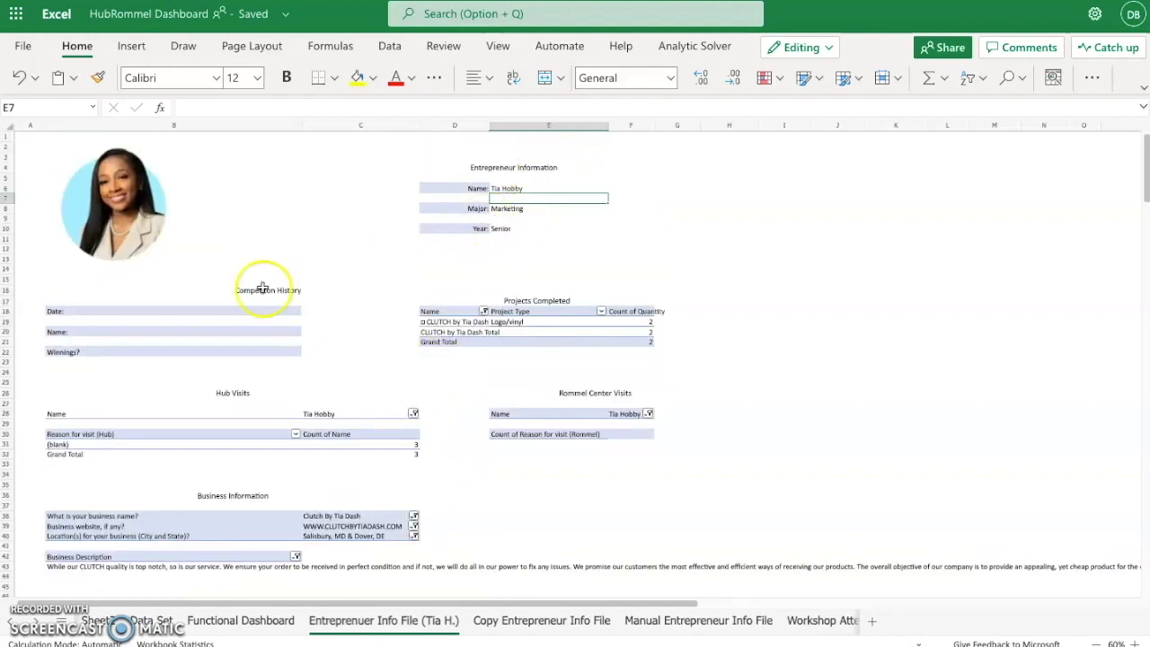
click(517, 188)
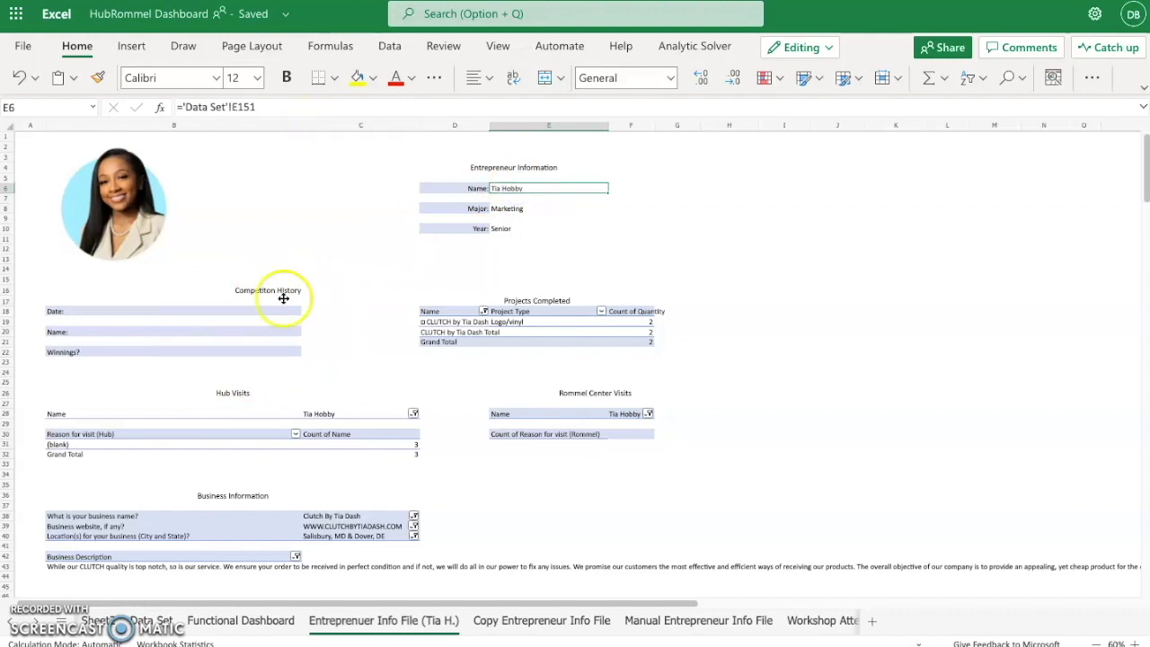
scroll(275, 368, down, 5)
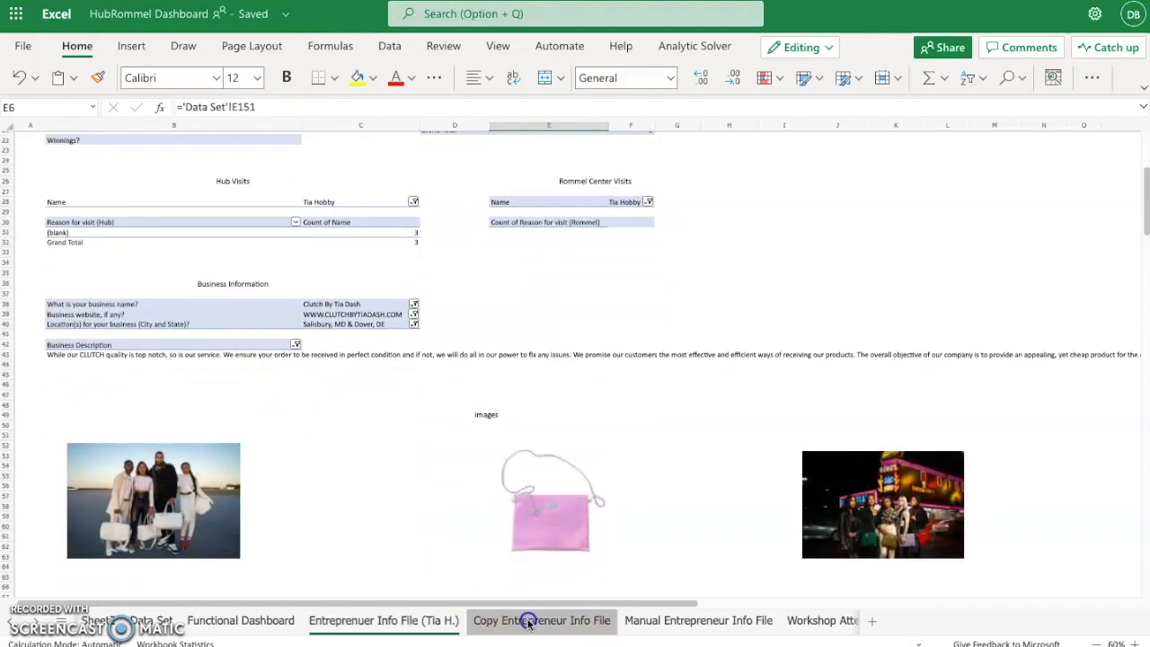
- Open the Copy Entrepreneur Info File sheet and examine its blank profile fields, visit tables, Business Information and Images sections
click(528, 621)
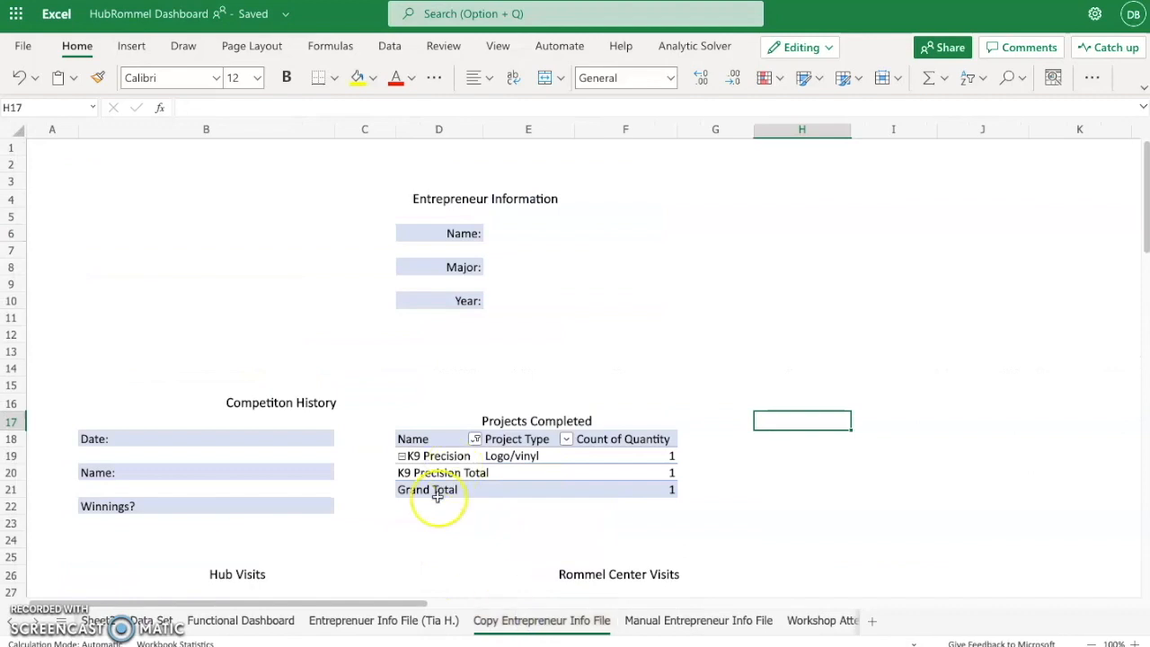
scroll(438, 497, down, 3)
scroll(438, 497, up, 3)
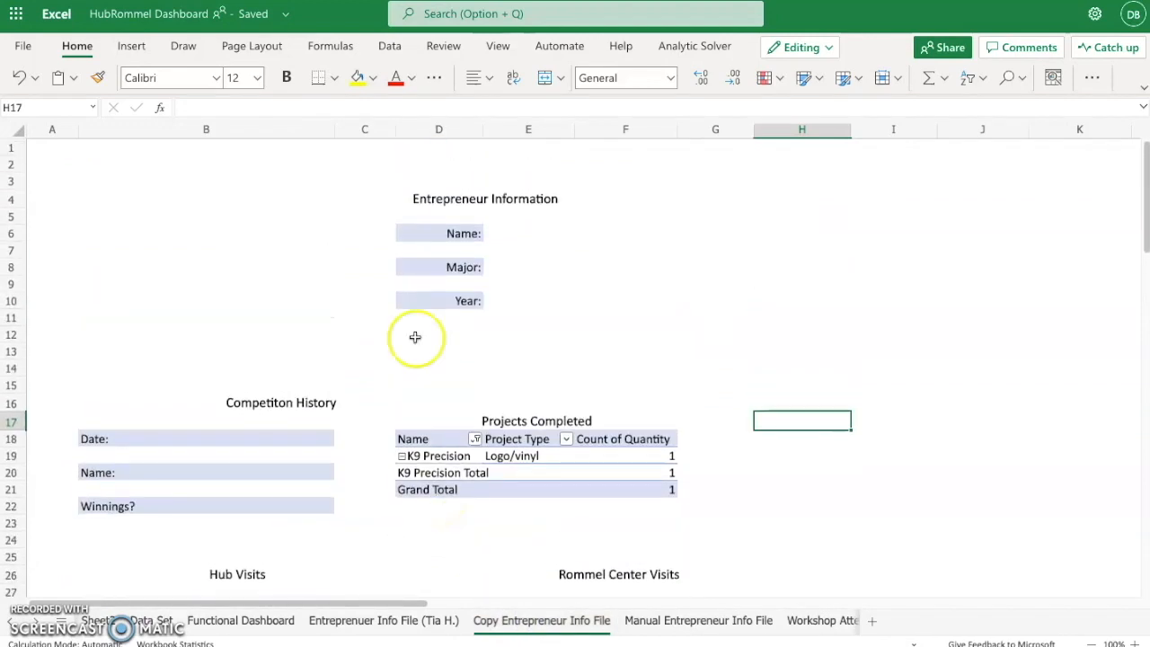
click(200, 256)
scroll(254, 363, down, 10)
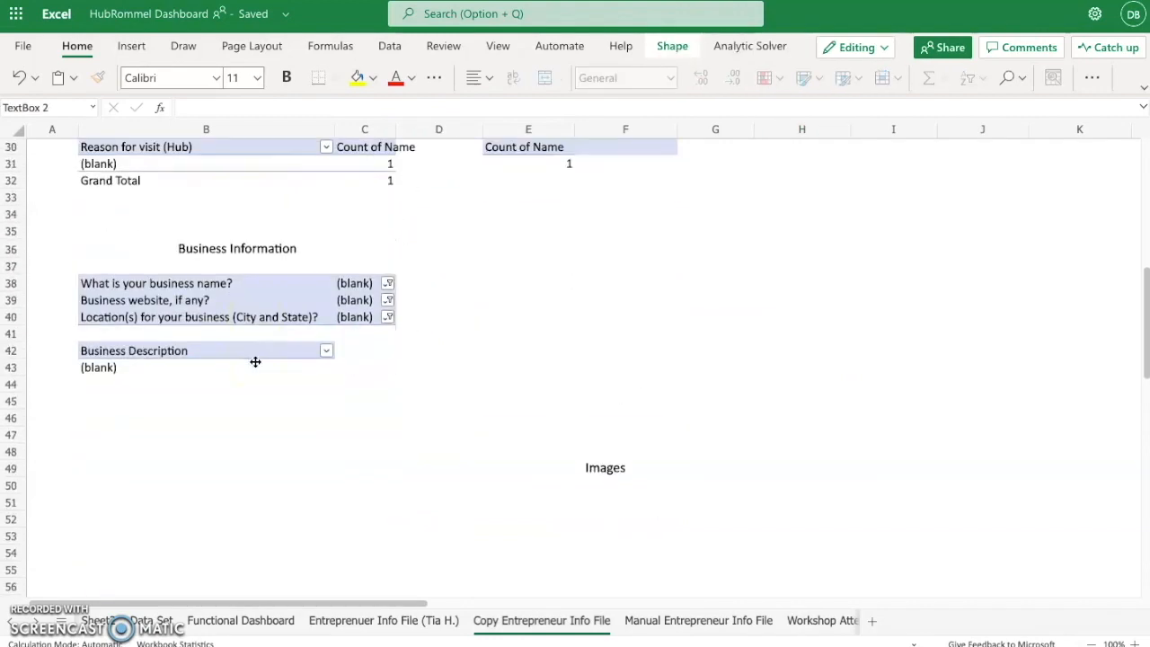
click(349, 518)
scroll(349, 515, down, 4)
scroll(348, 513, up, 8)
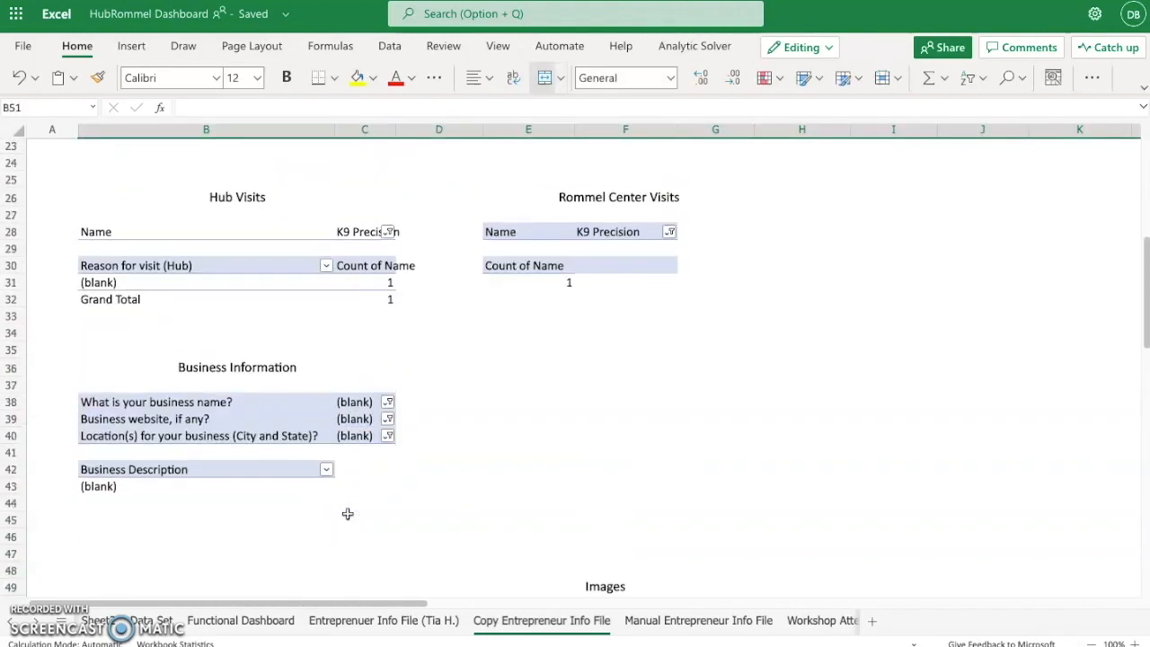
click(384, 482)
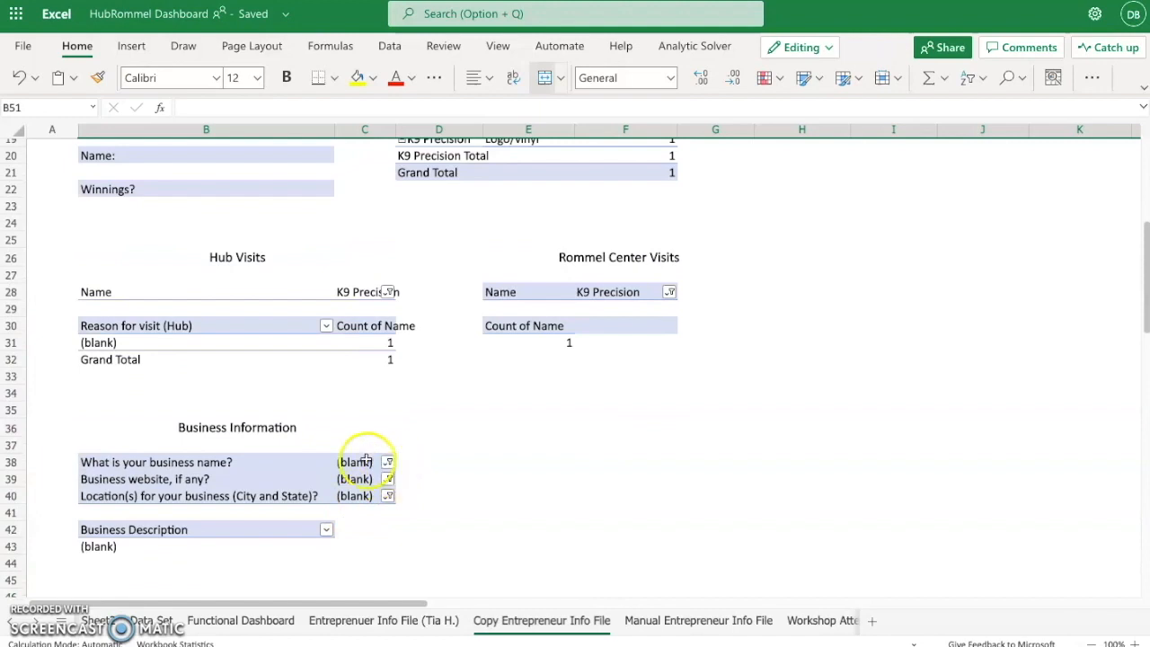
scroll(366, 460, up, 3)
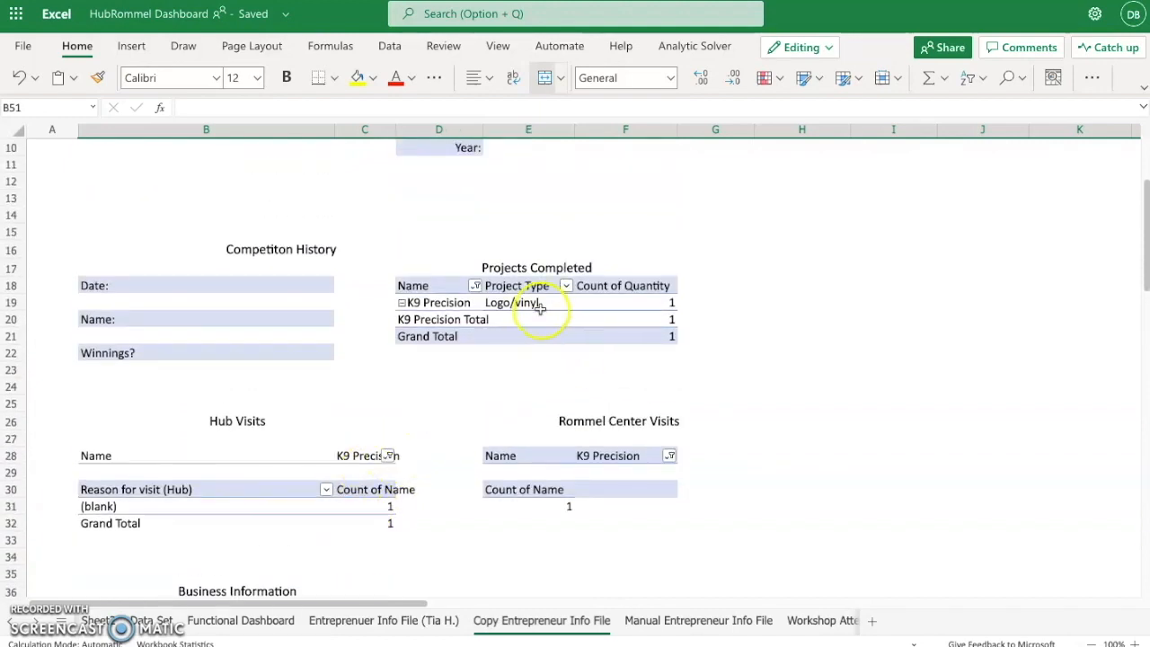
- Inspect the Name filter's item list in the copy sheet's Projects Completed PivotTable and keep K9 Precision selected
scroll(449, 398, up, 2)
click(475, 351)
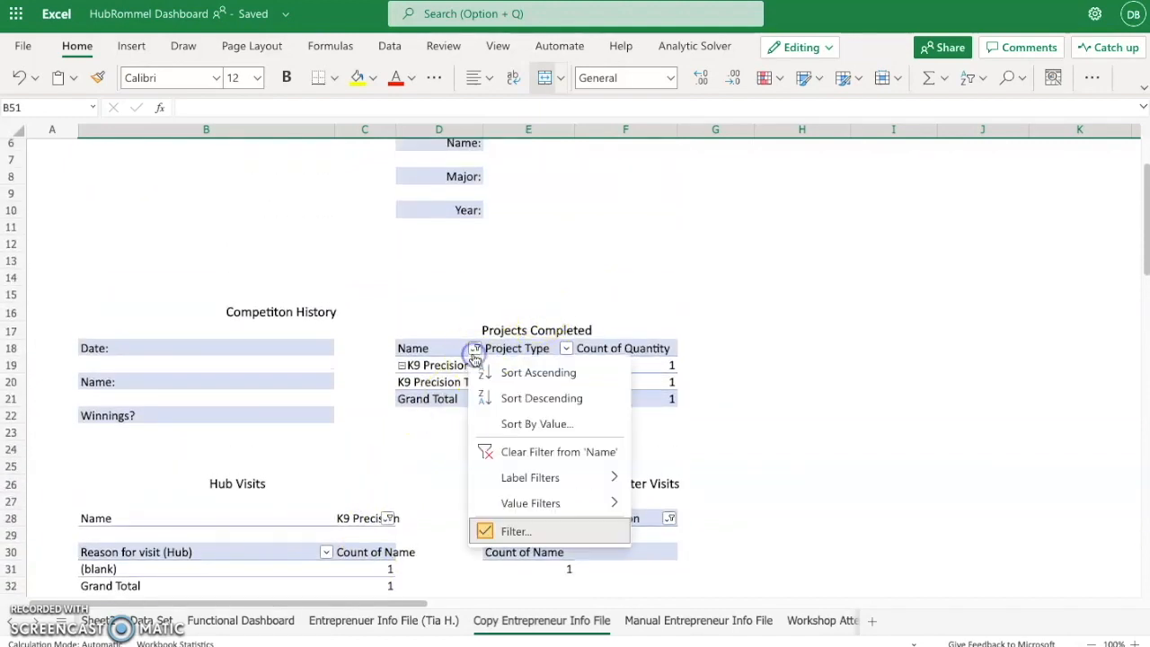
click(585, 531)
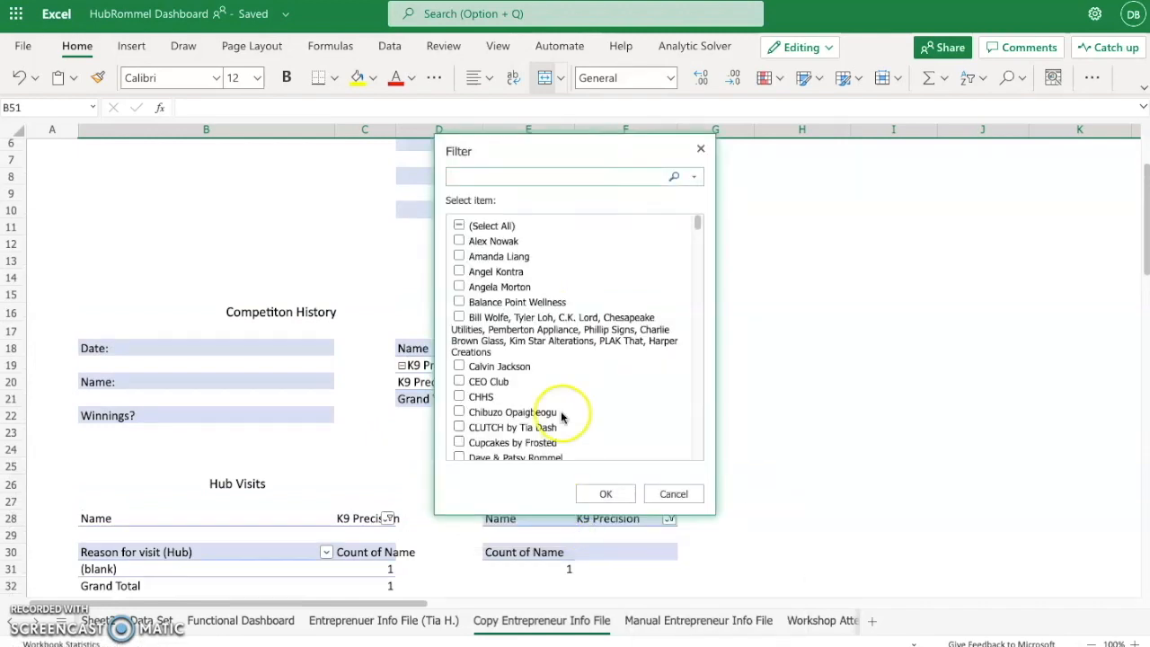
scroll(526, 326, down, 8)
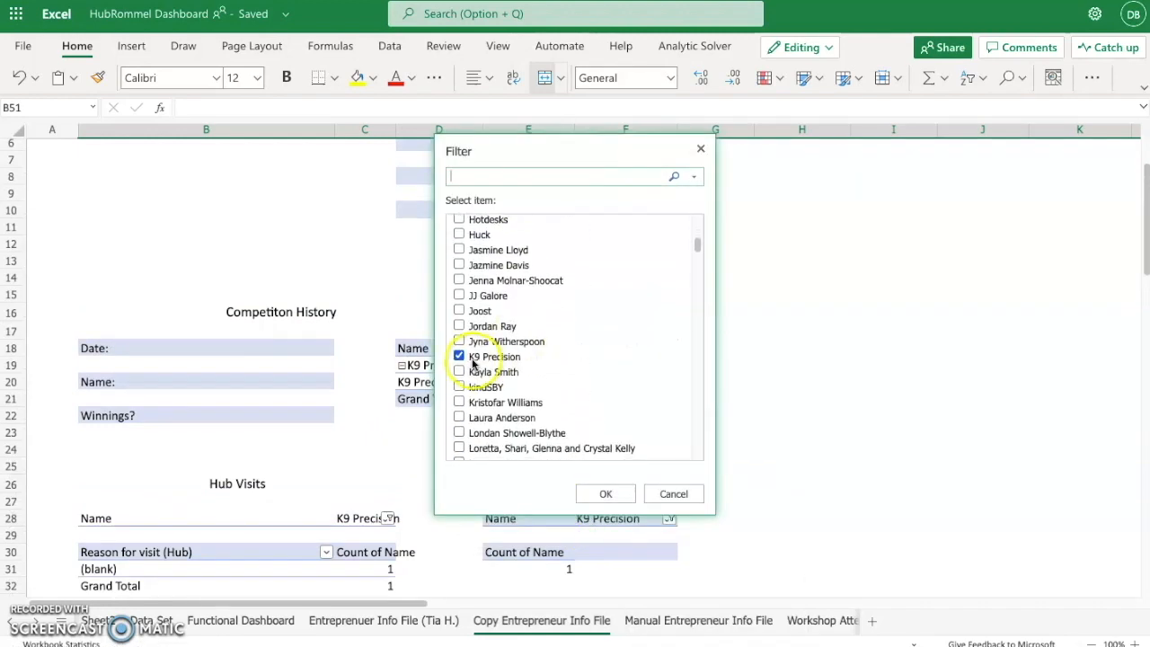
click(605, 494)
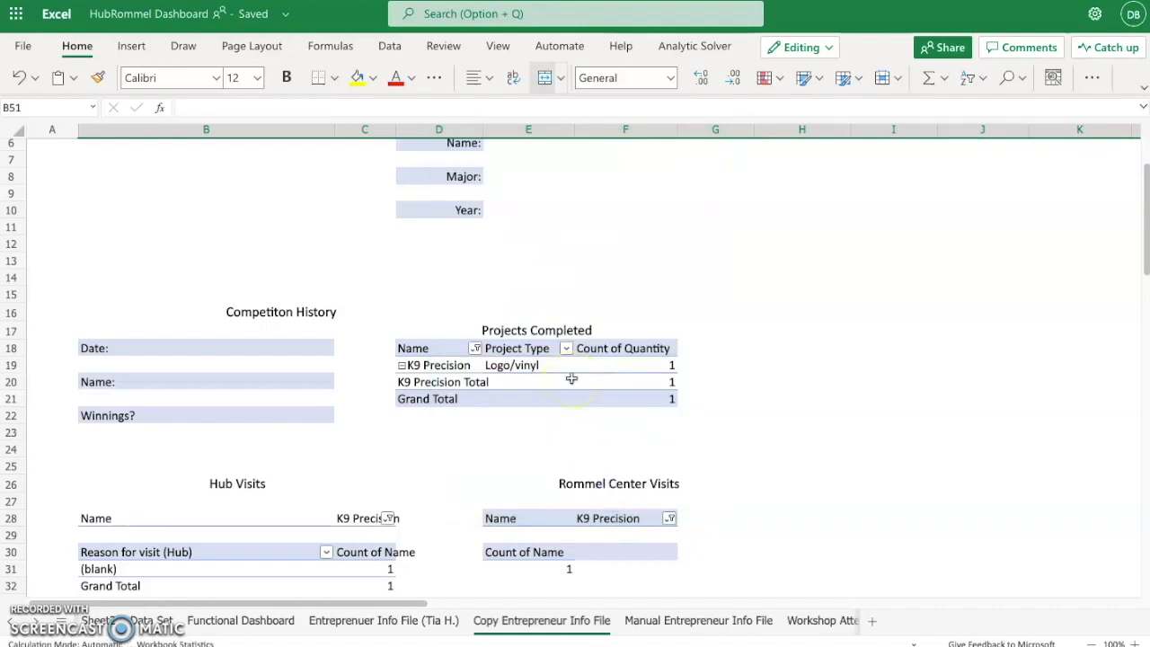
scroll(571, 378, up, 2)
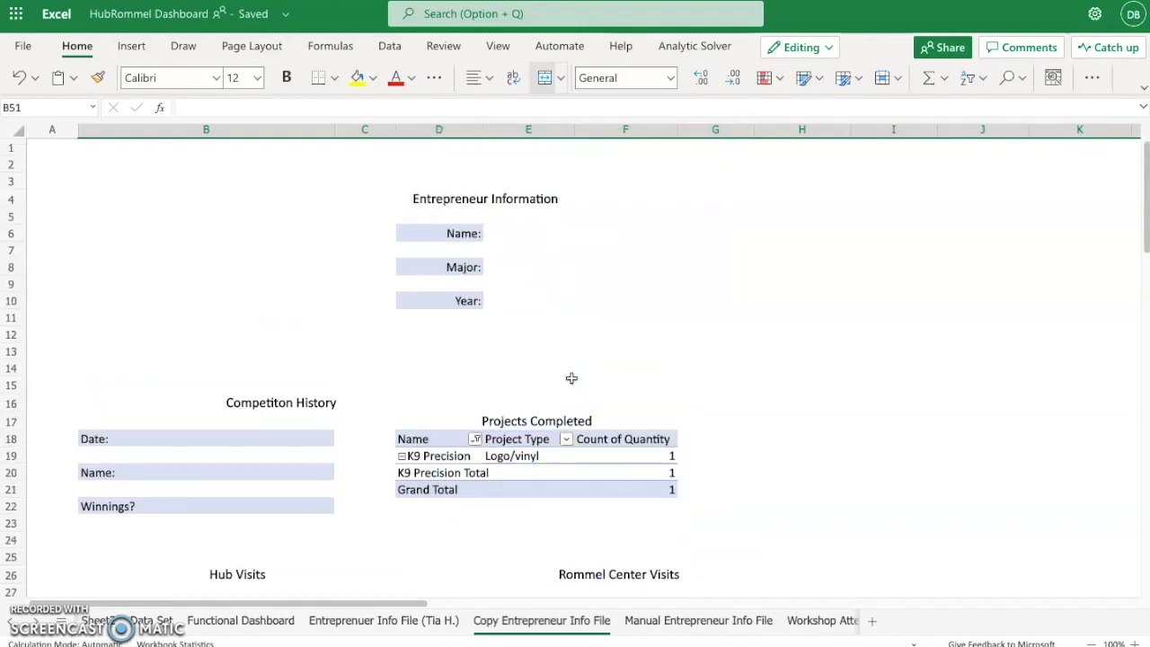
- Open the Manual Entrepreneur Info File sheet and examine its profile, Projects Completed, Rommel Center Visits and Business Information sections
scroll(571, 378, down, 3)
click(665, 630)
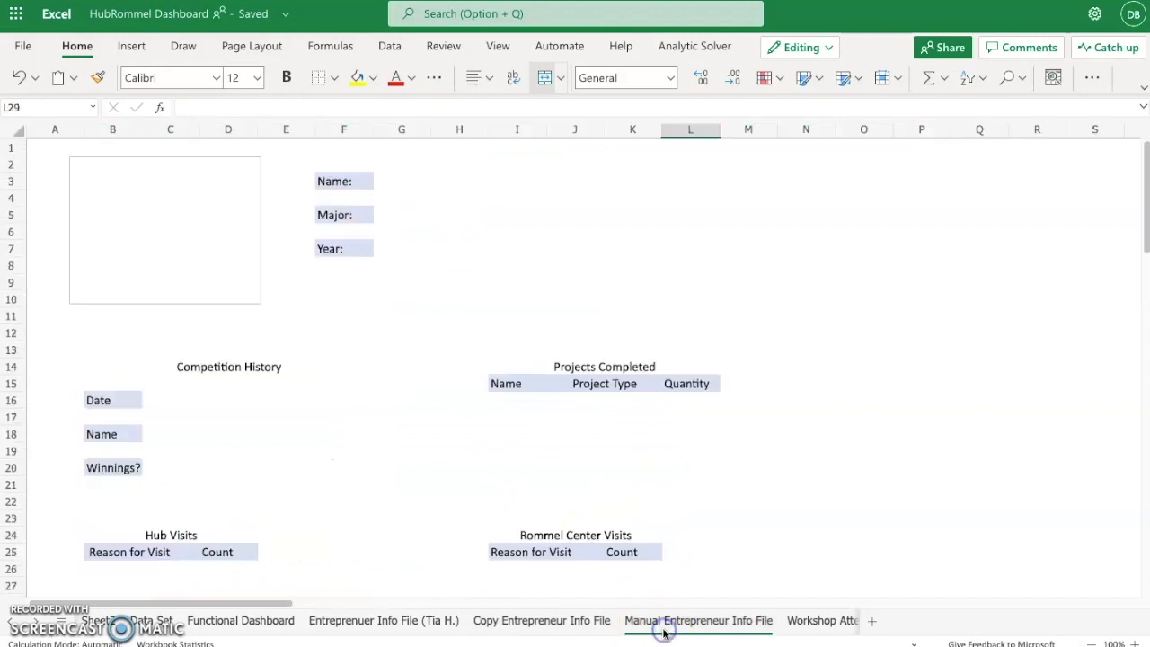
click(411, 215)
click(510, 348)
click(529, 377)
click(516, 419)
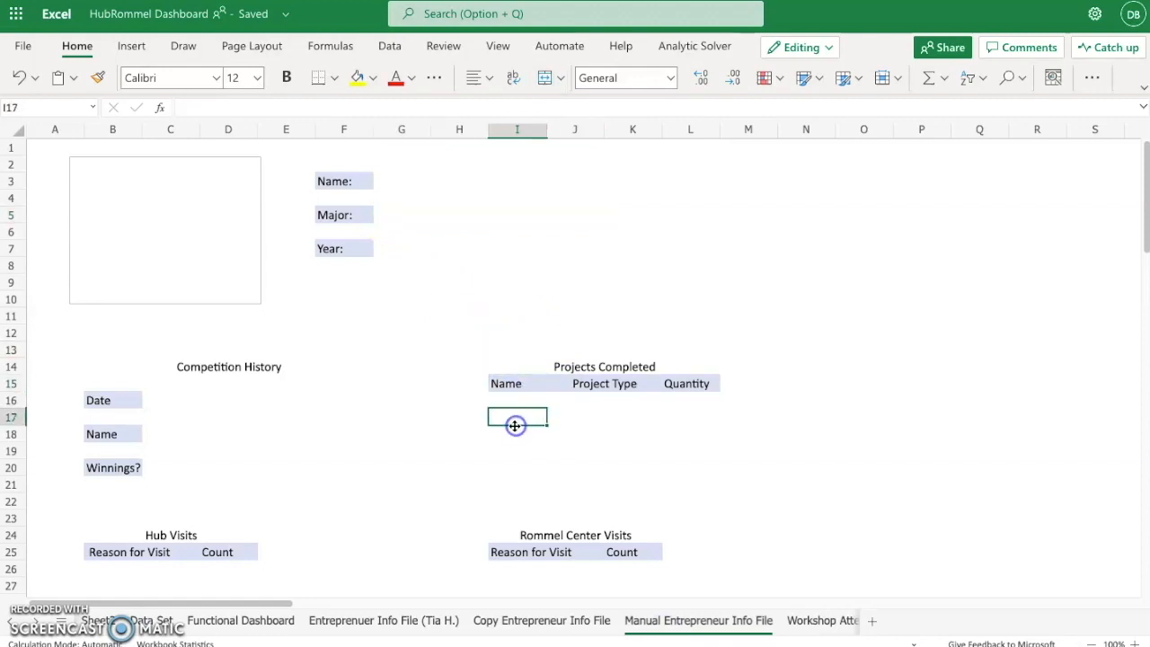
click(521, 534)
scroll(522, 494, down, 6)
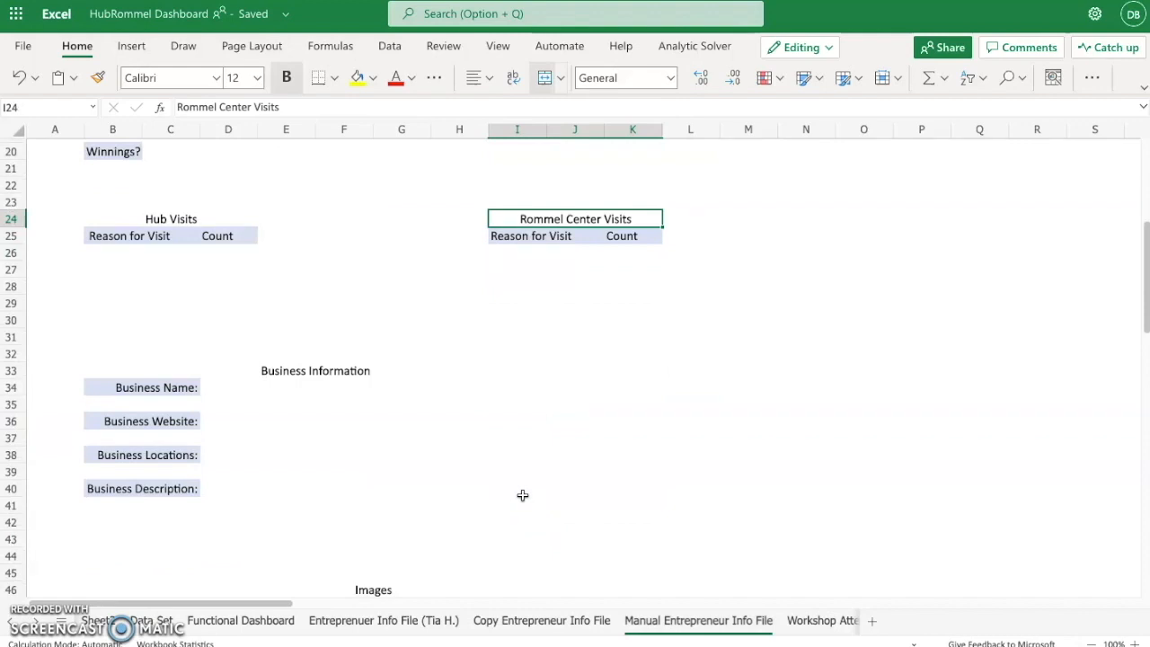
scroll(523, 495, down, 1)
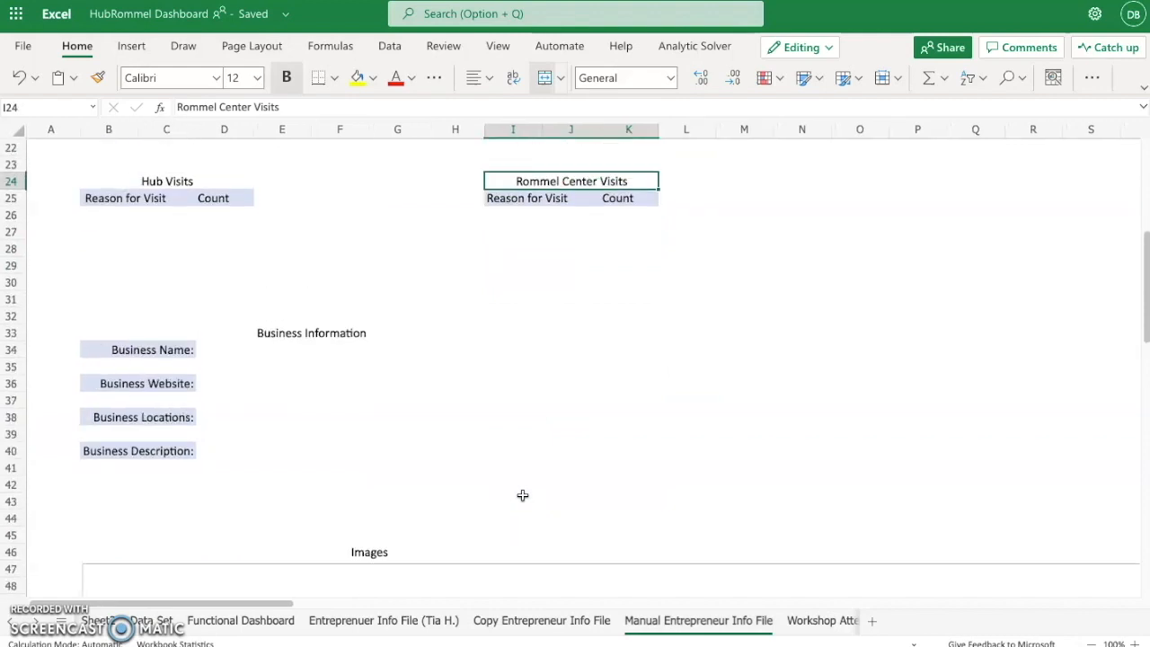
- Try entering sample text in the Business Name cell D34 of the manual info file and clear it
click(216, 387)
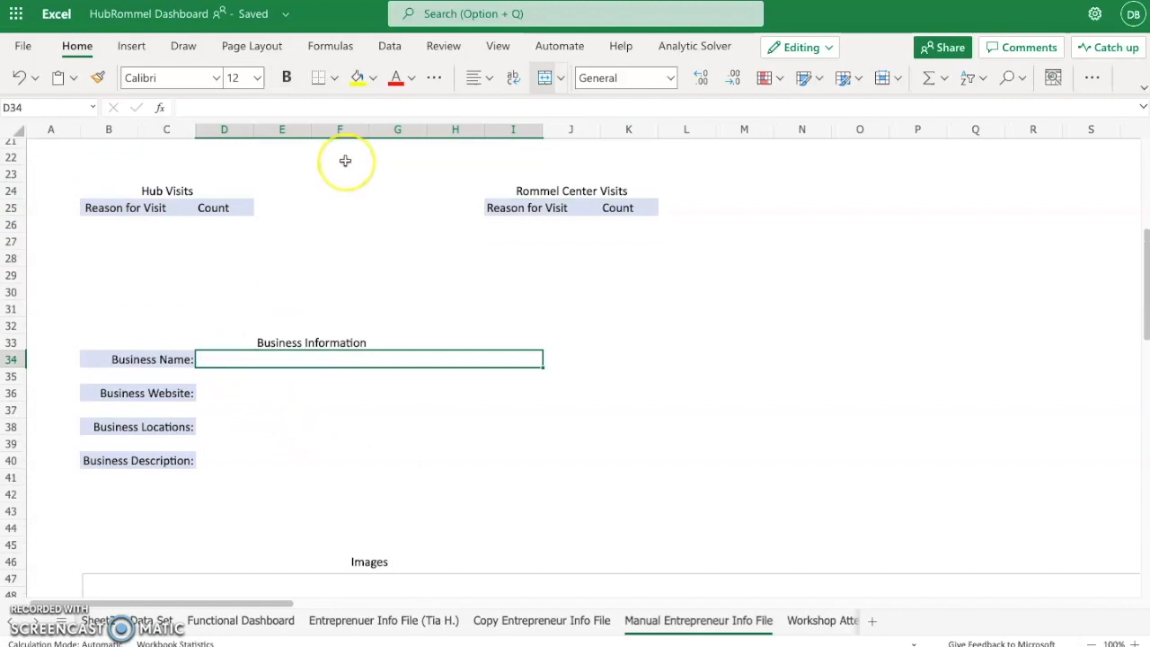
text(hvyt)
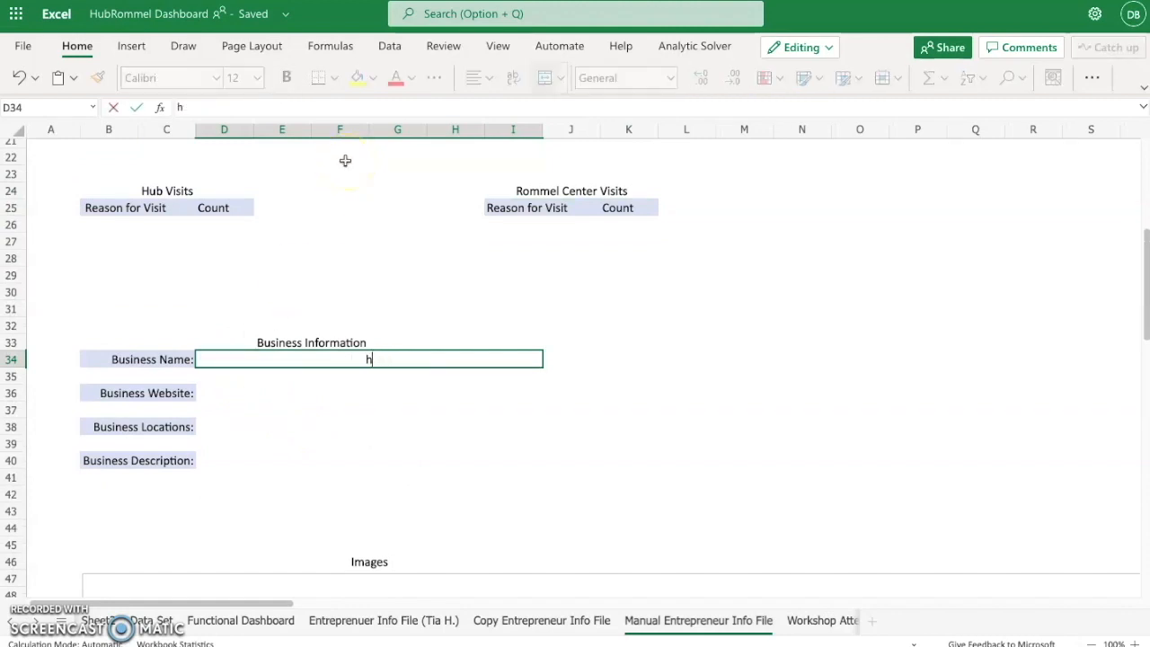
scroll(473, 322, up, 7)
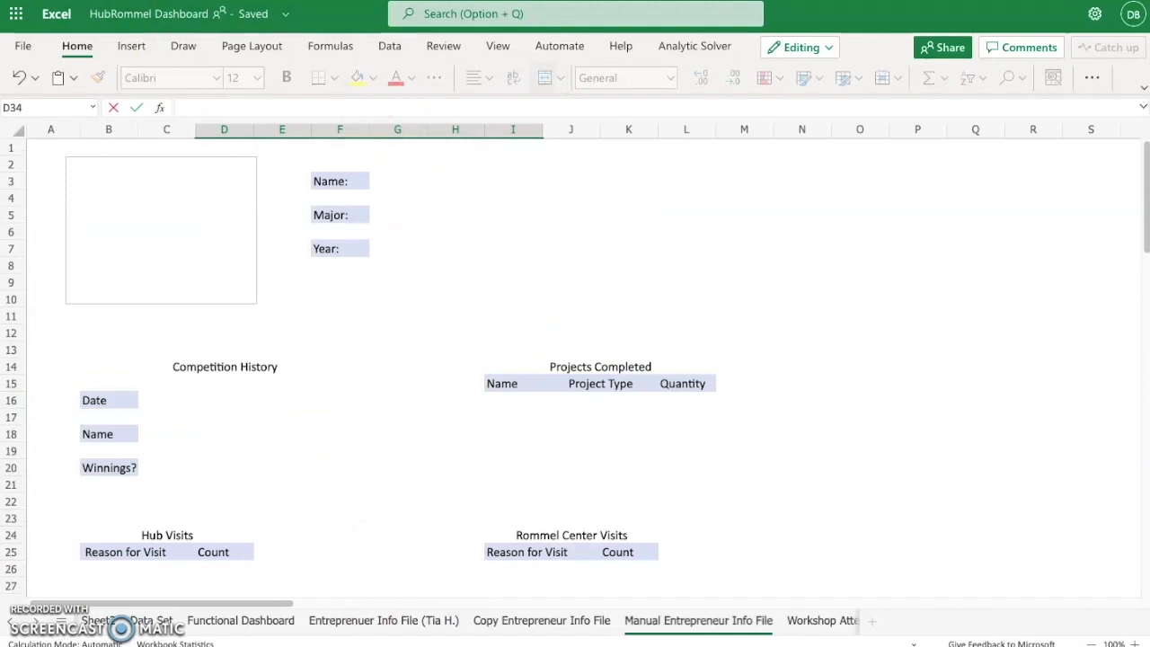
scroll(324, 437, down, 3)
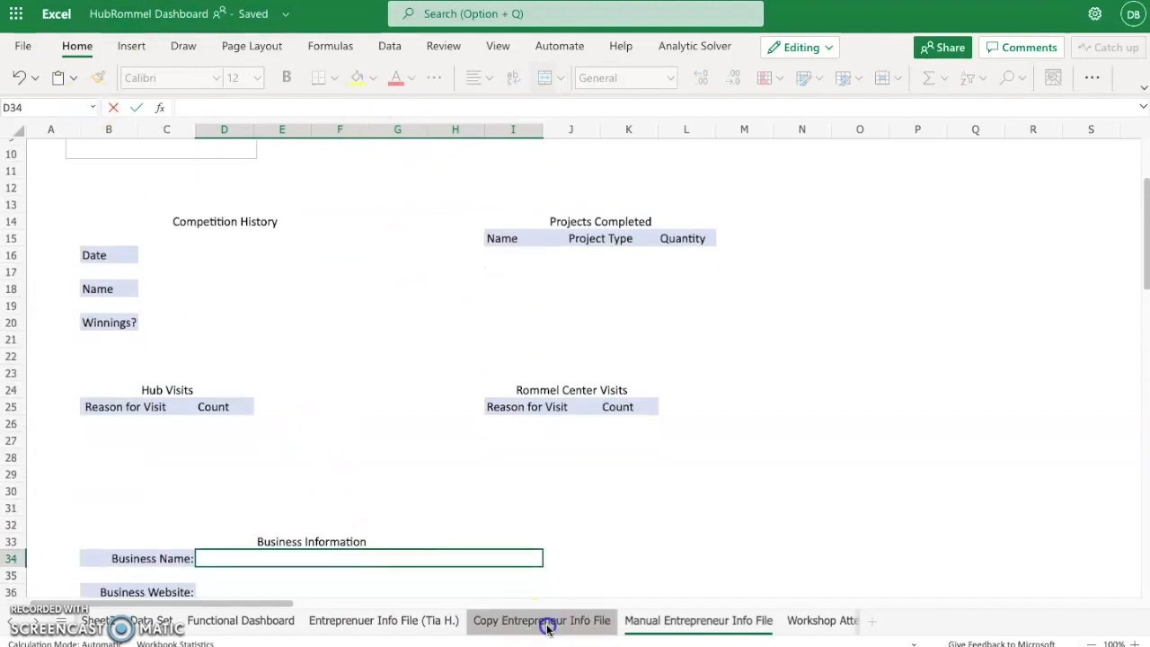
- Compare the copy and manual info file sheets, and return to the start of the filled-in entrepreneur info sheet
click(547, 622)
click(398, 622)
click(522, 621)
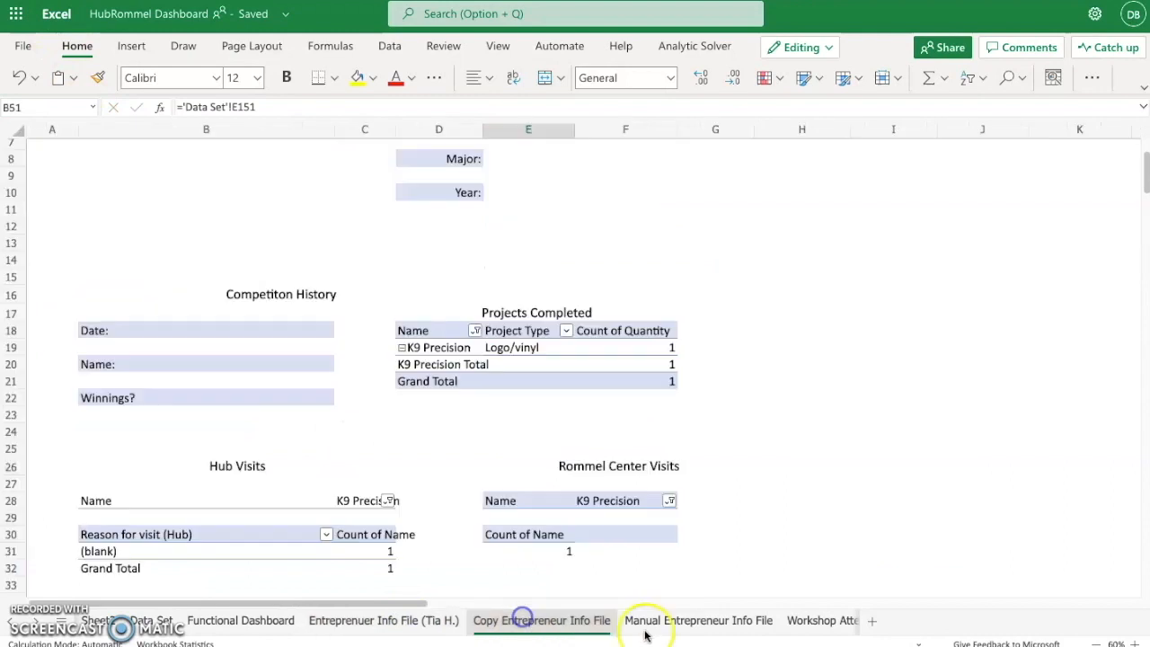
click(674, 622)
click(419, 631)
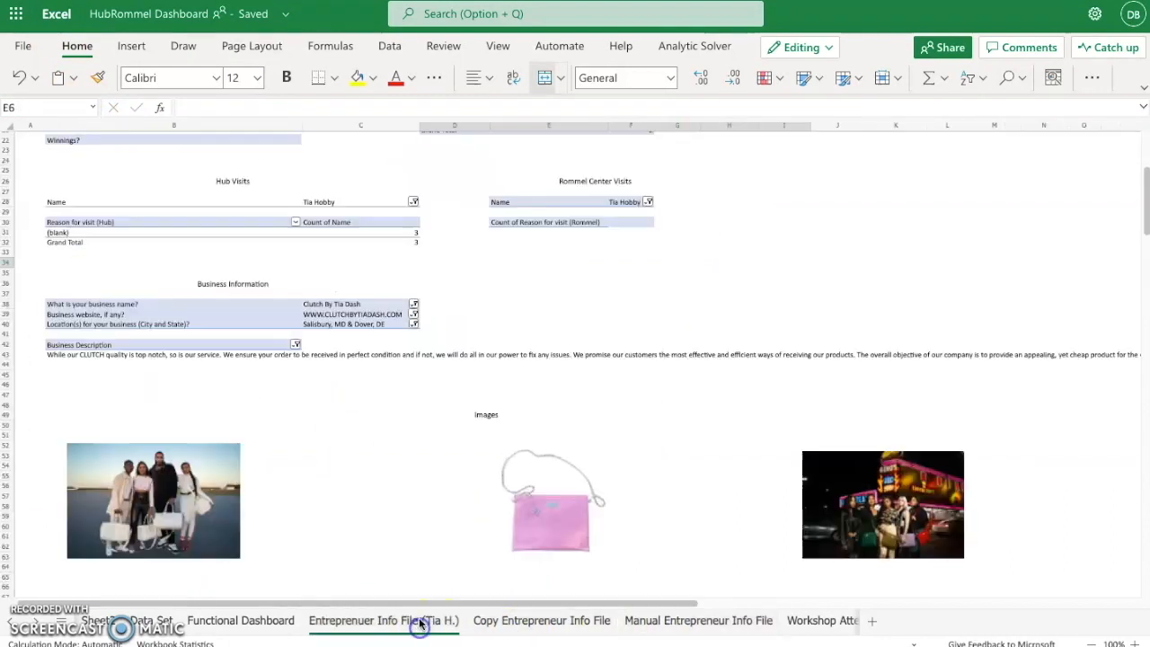
scroll(423, 423, up, 6)
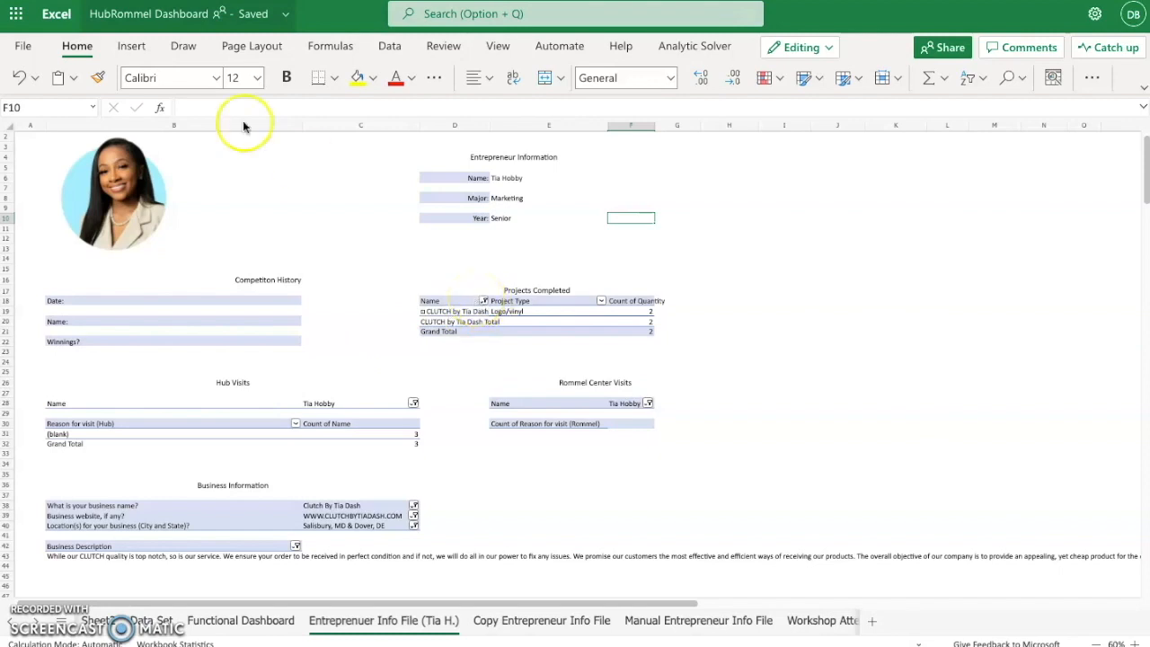
- Move the profile photo slightly down and to the left, keeping it above the Competition History section
click(129, 220)
mouse_move(129, 221)
mouse_down()
mouse_move(188, 234)
mouse_move(124, 234)
mouse_up()
click(167, 310)
click(119, 236)
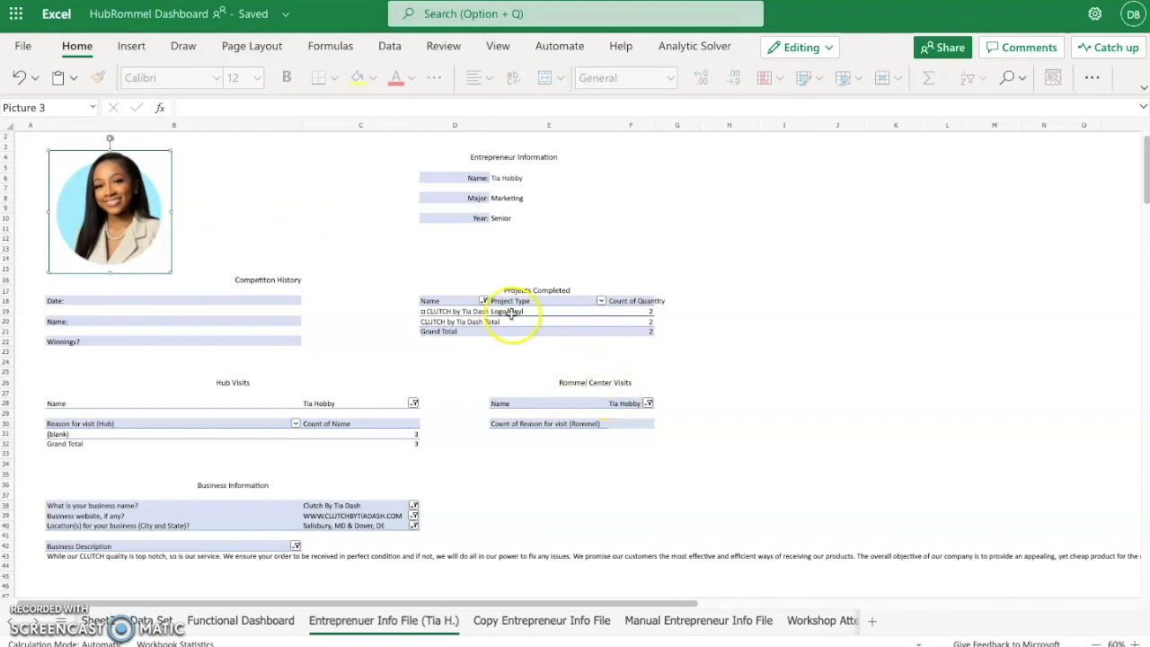
- Move the Projects Completed PivotTable to the range I10:O18 on the existing worksheet
click(462, 303)
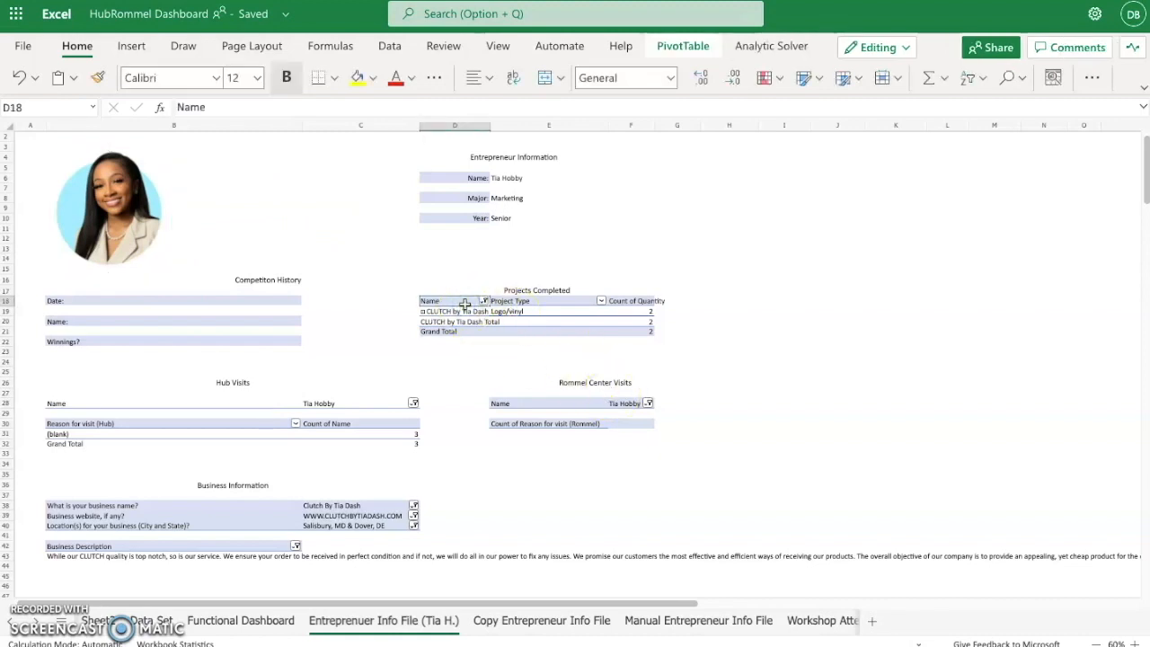
click(648, 249)
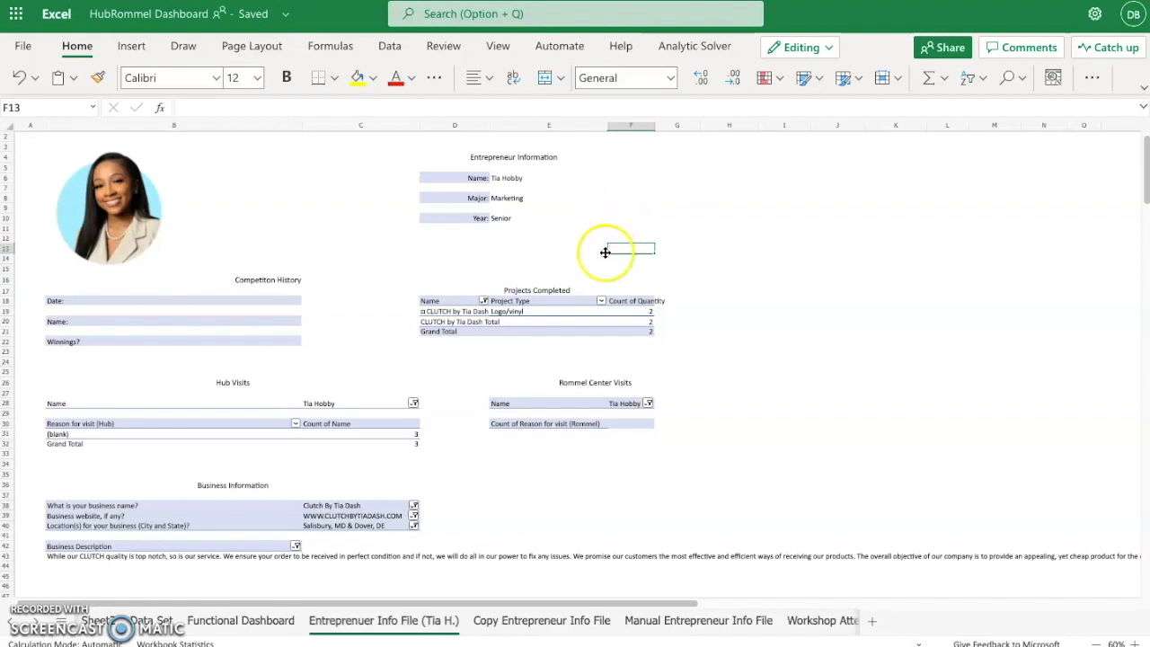
click(456, 310)
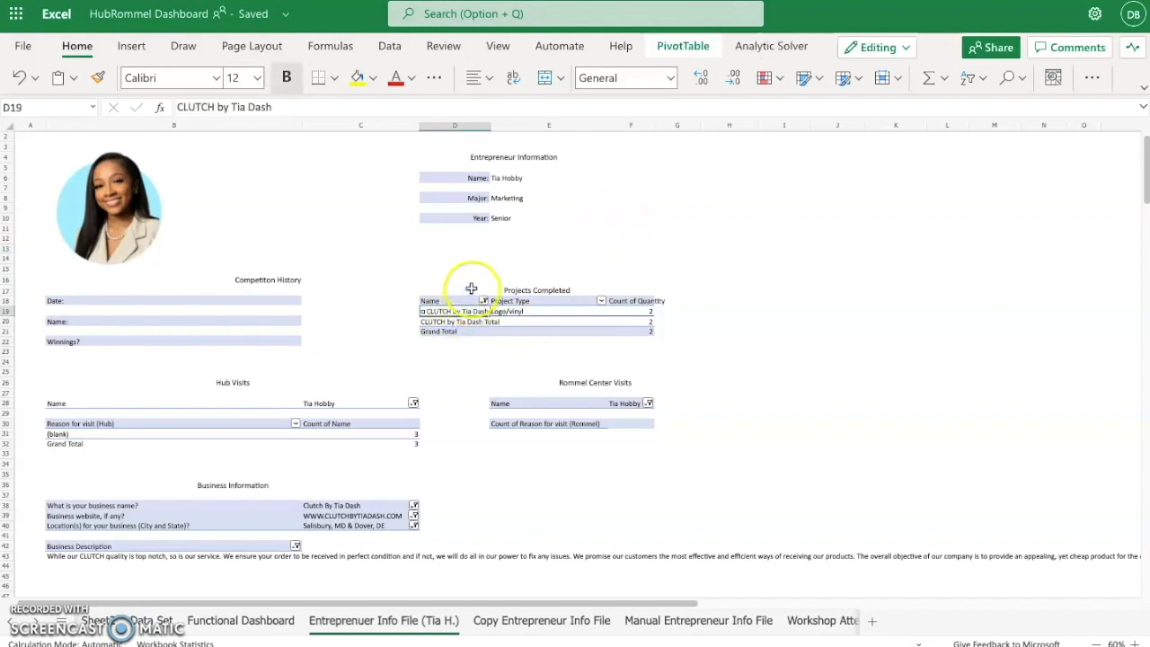
click(678, 48)
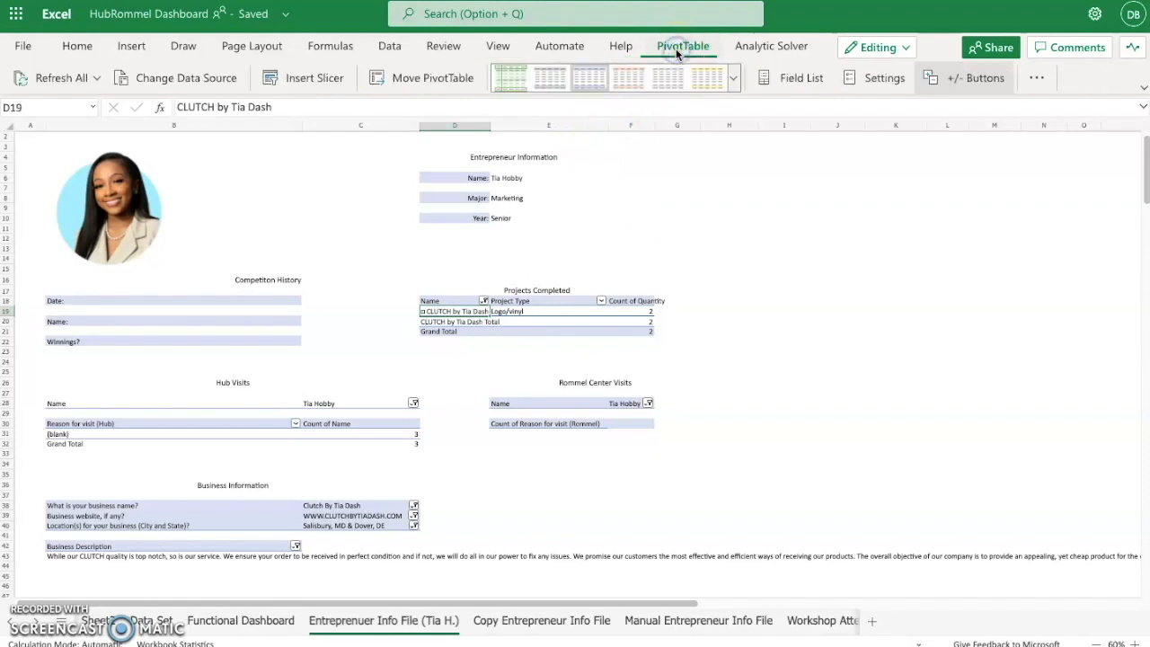
click(404, 78)
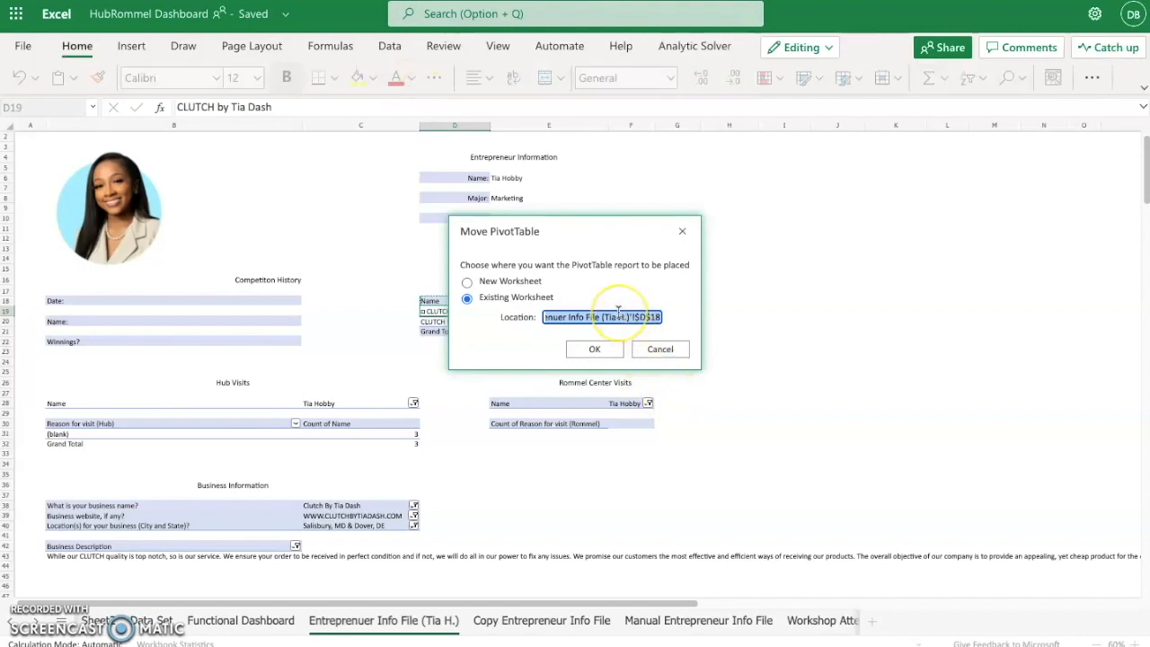
key(BackSpace)
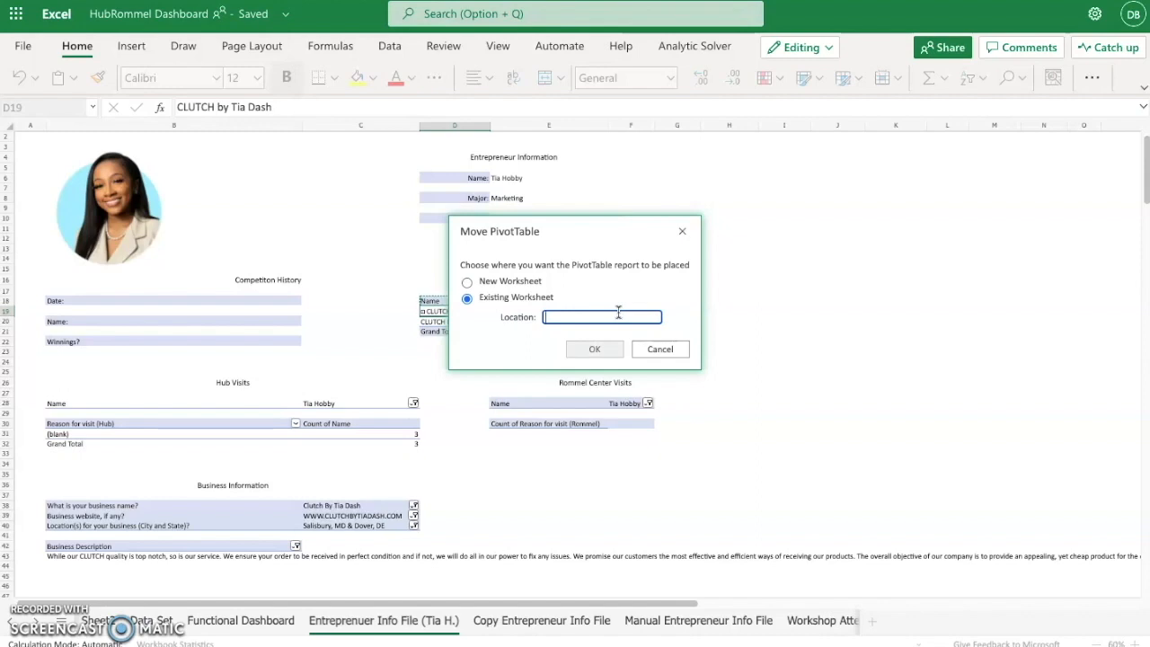
mouse_move(803, 224)
mouse_down()
mouse_move(814, 308)
mouse_move(919, 332)
mouse_move(994, 331)
mouse_move(1073, 298)
mouse_up()
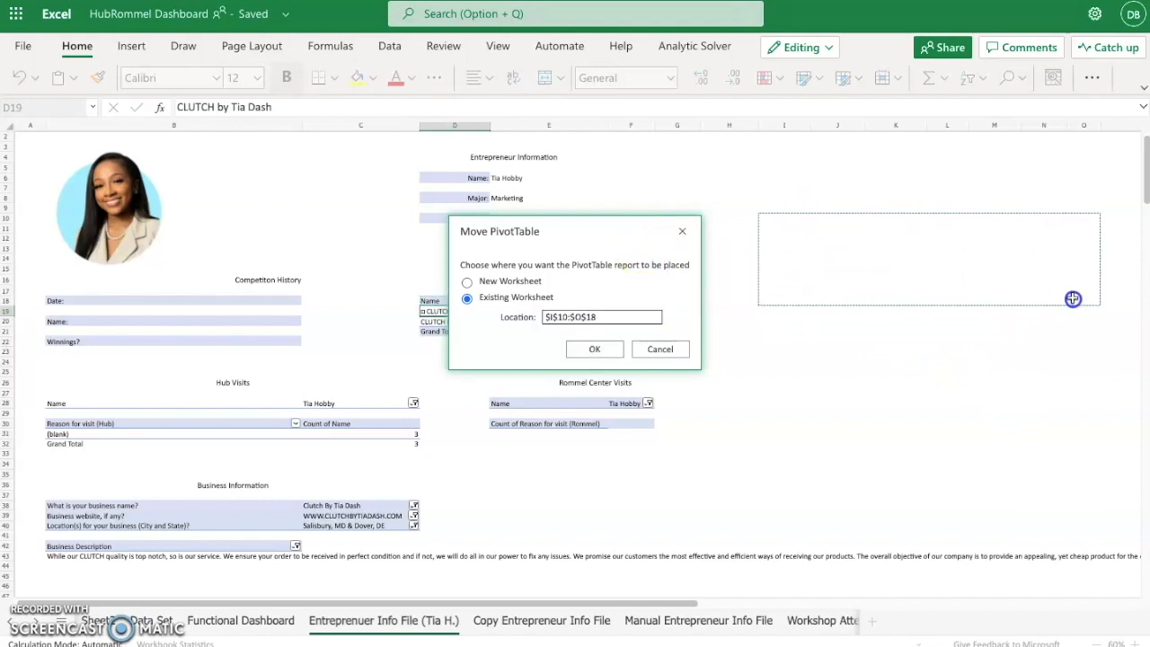
click(593, 349)
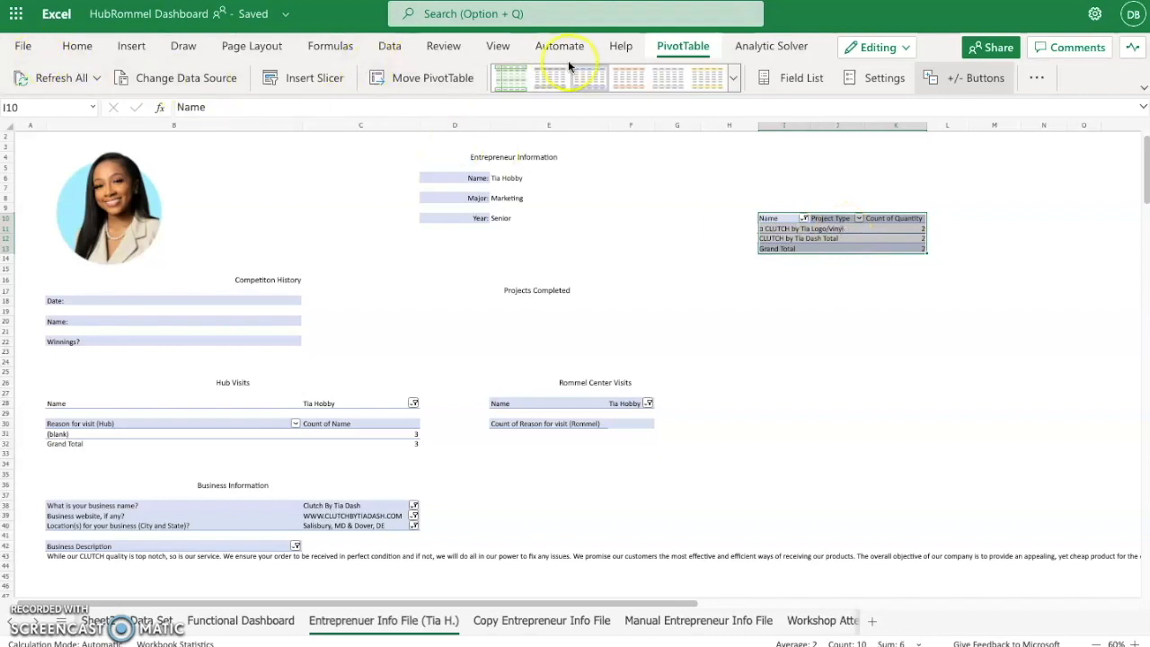
- Undo the move of the Projects Completed PivotTable
click(79, 47)
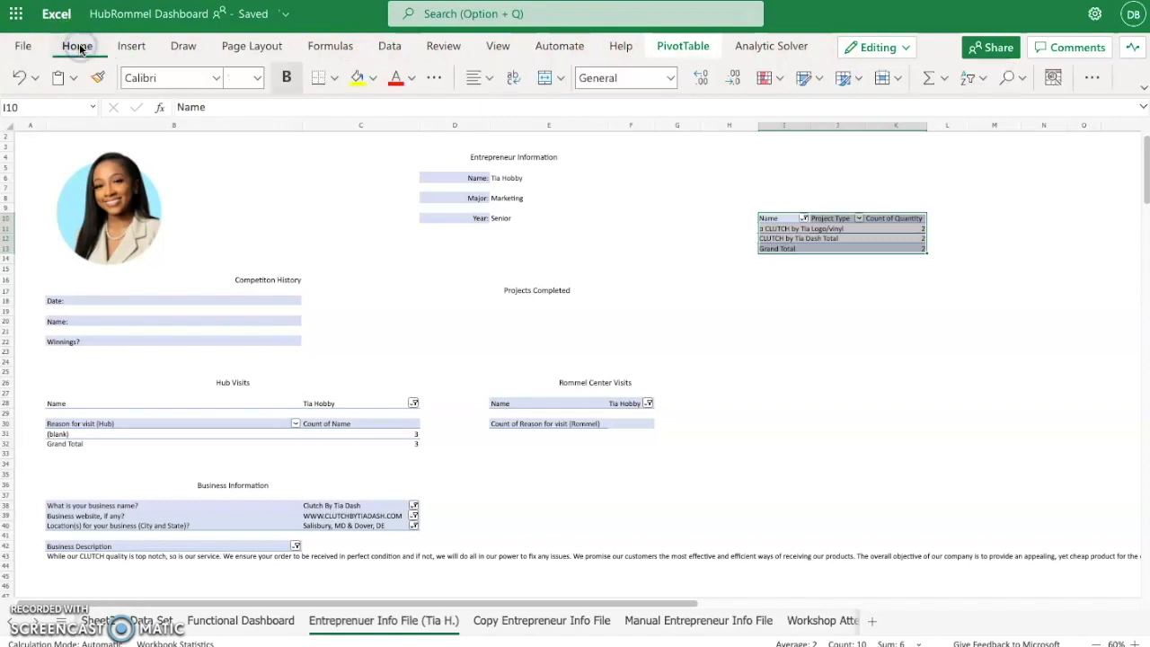
click(18, 78)
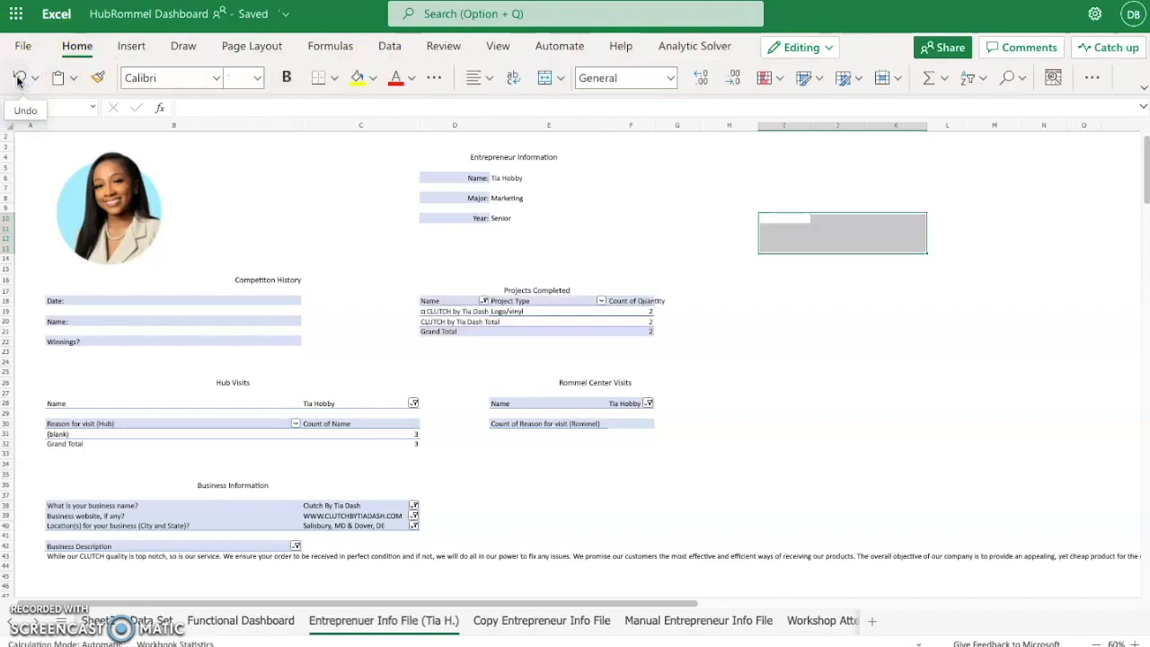
click(606, 254)
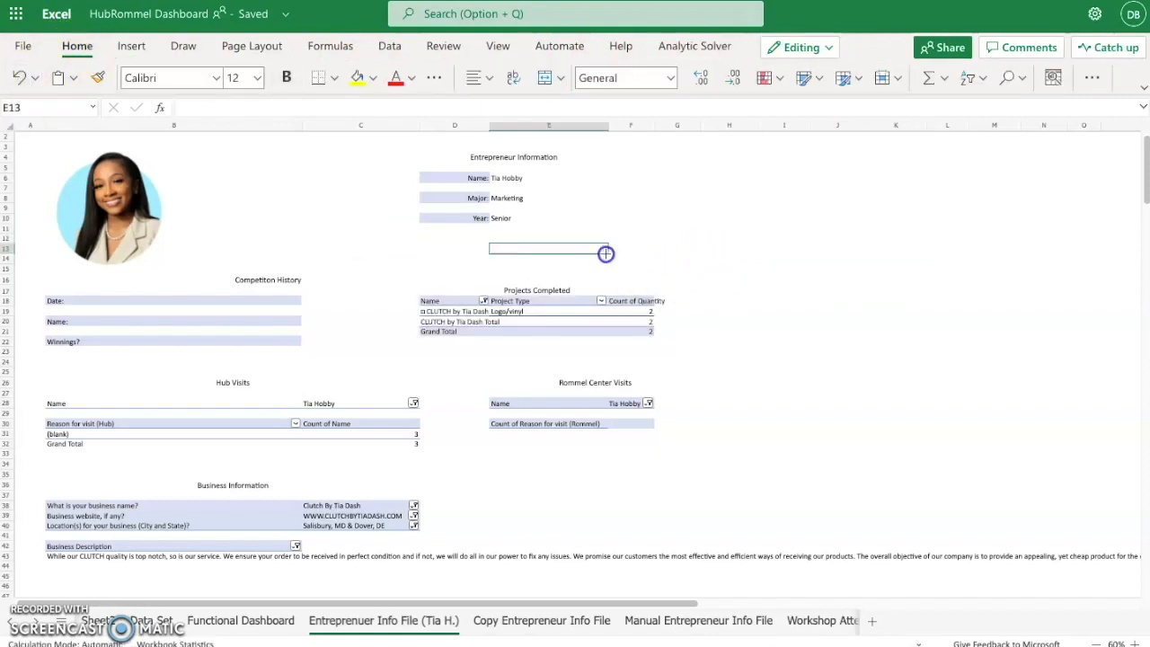
click(439, 302)
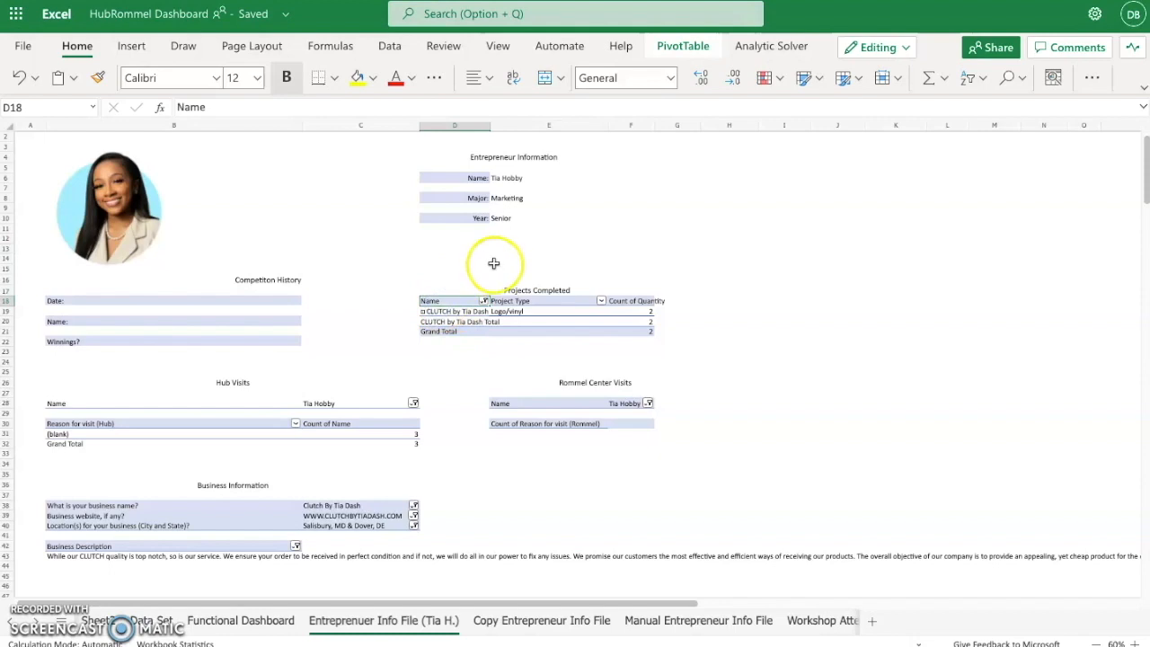
click(690, 49)
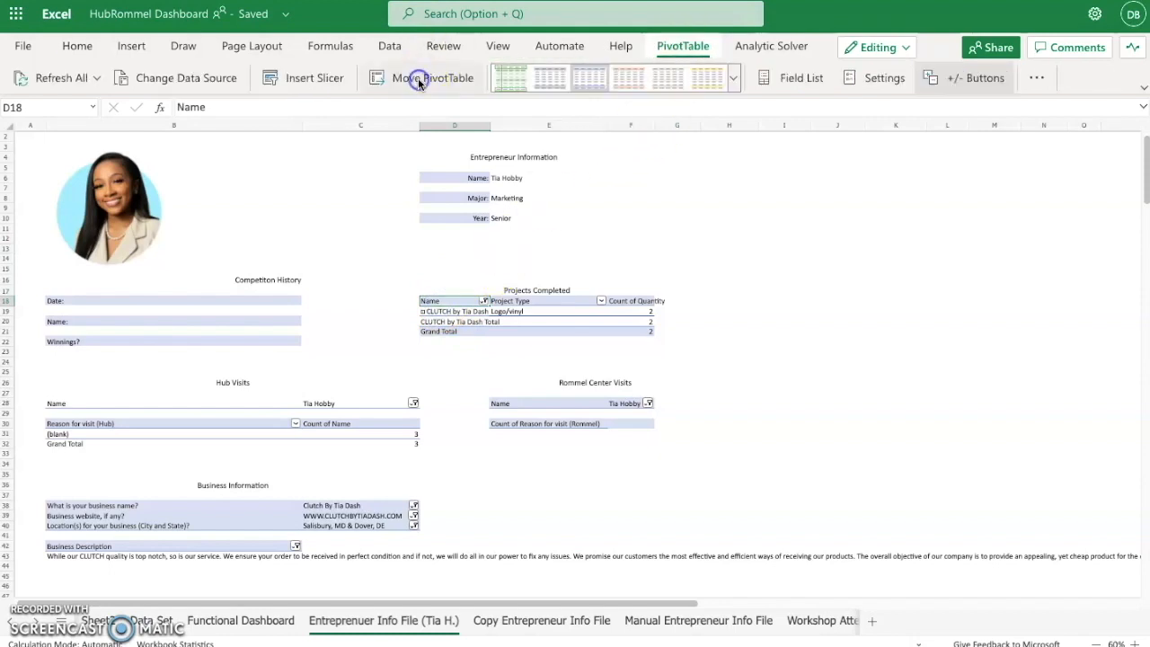
click(419, 78)
click(467, 284)
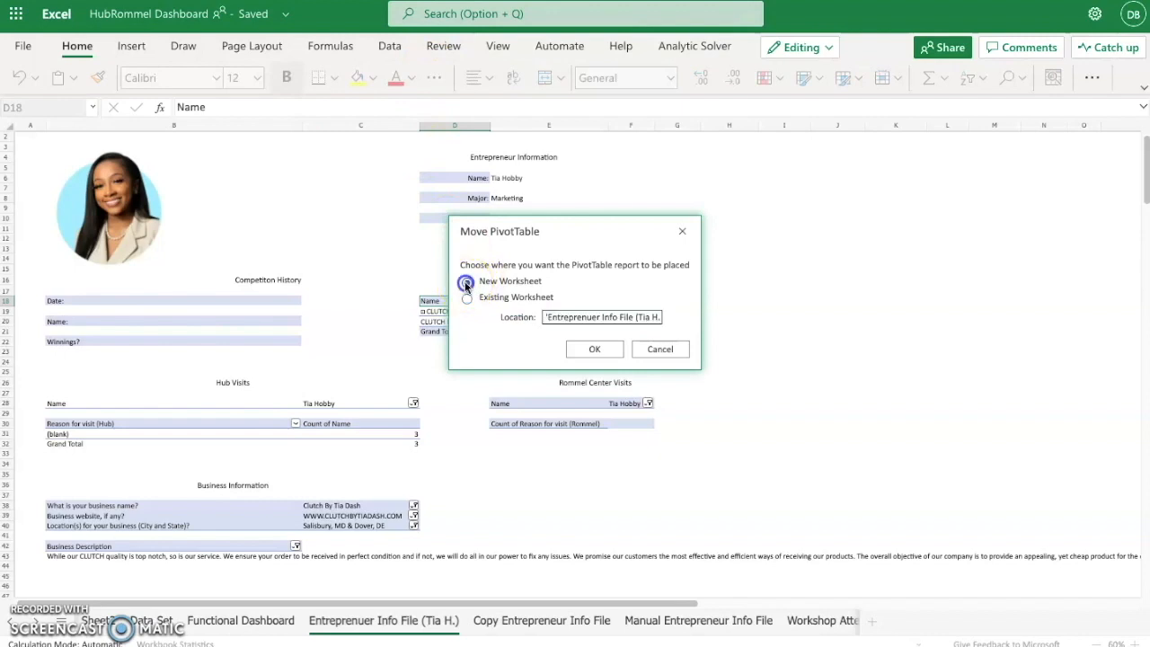
click(584, 319)
click(594, 318)
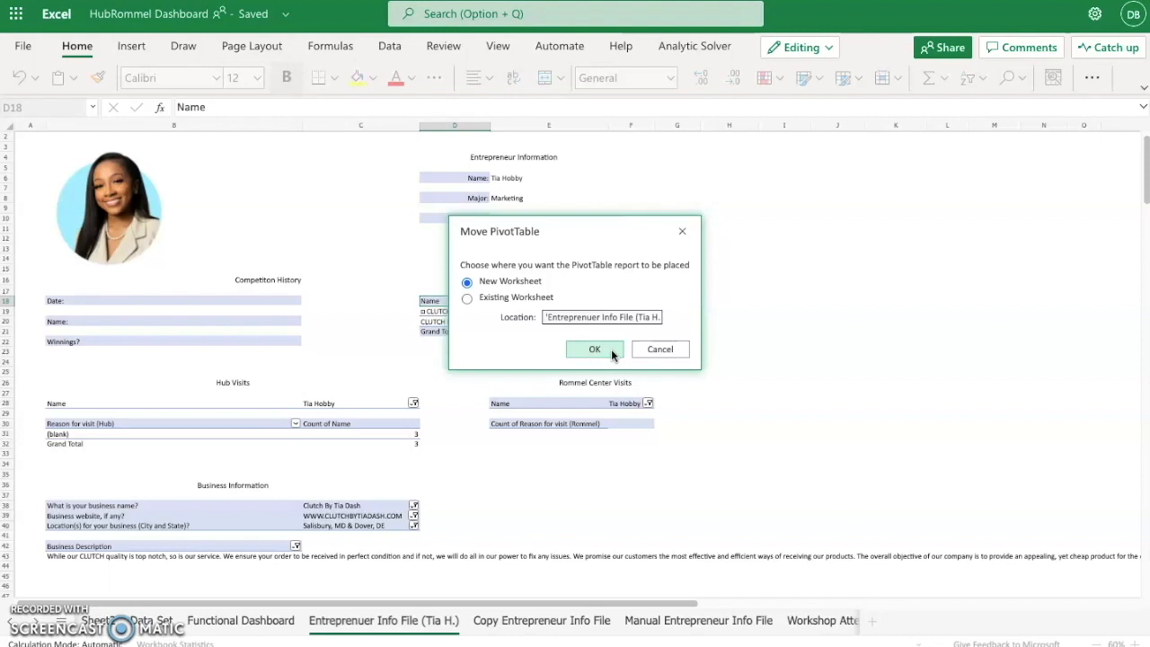
click(662, 345)
click(682, 231)
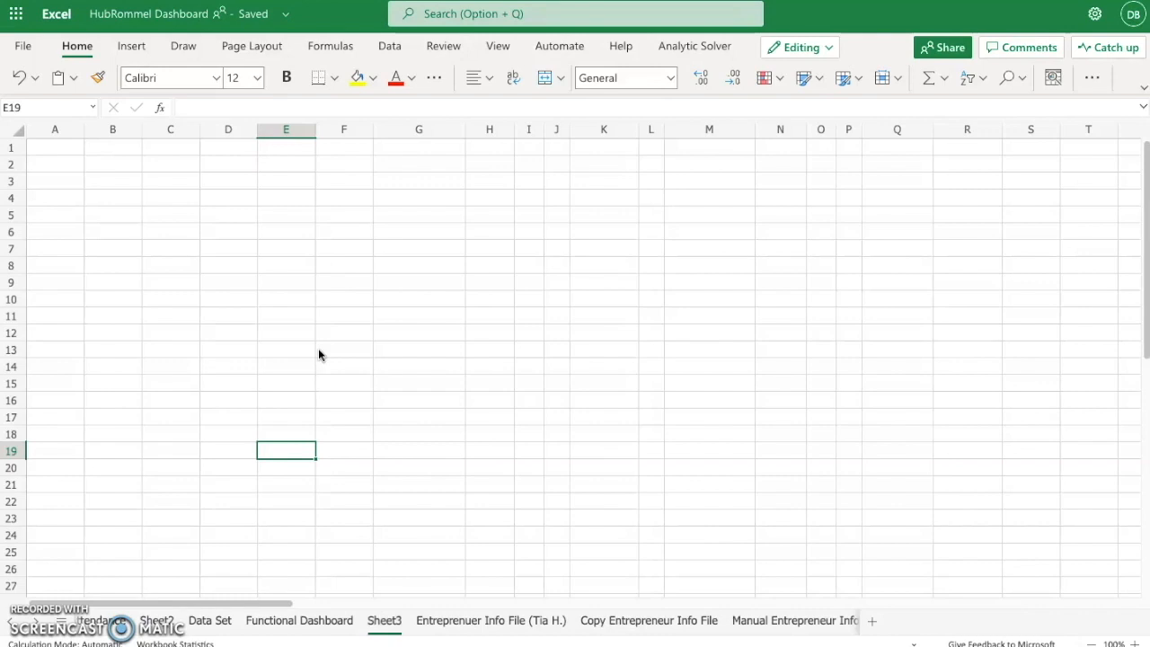
- View the Data Set and Functional Dashboard sheets and return to the empty Sheet3
click(210, 621)
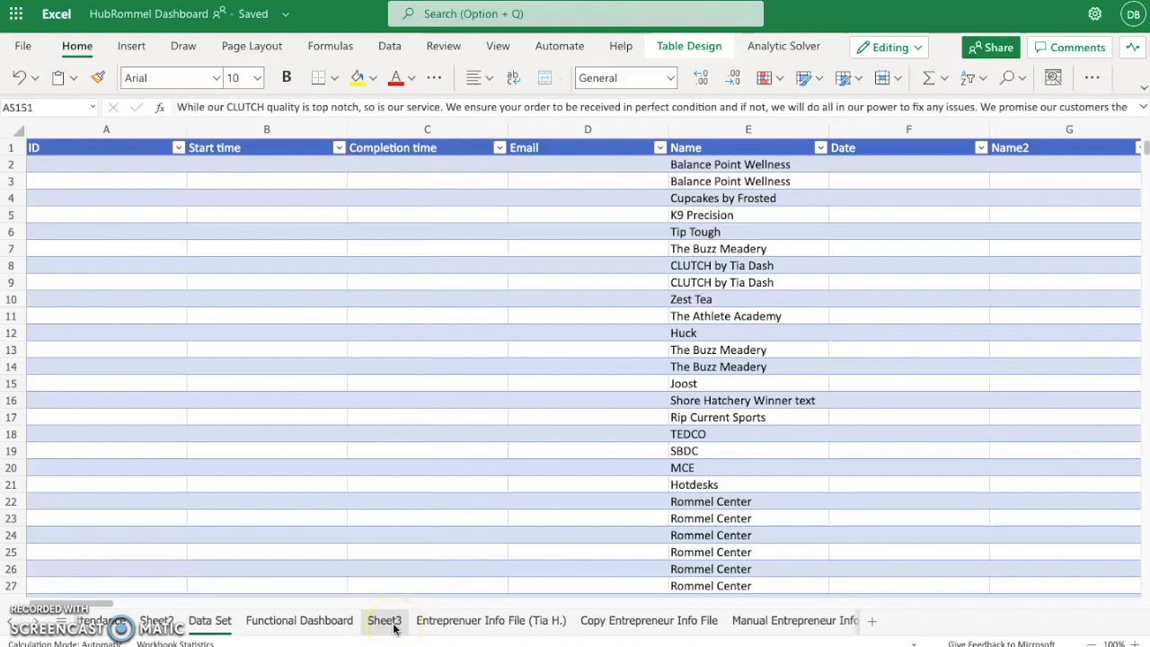
click(342, 628)
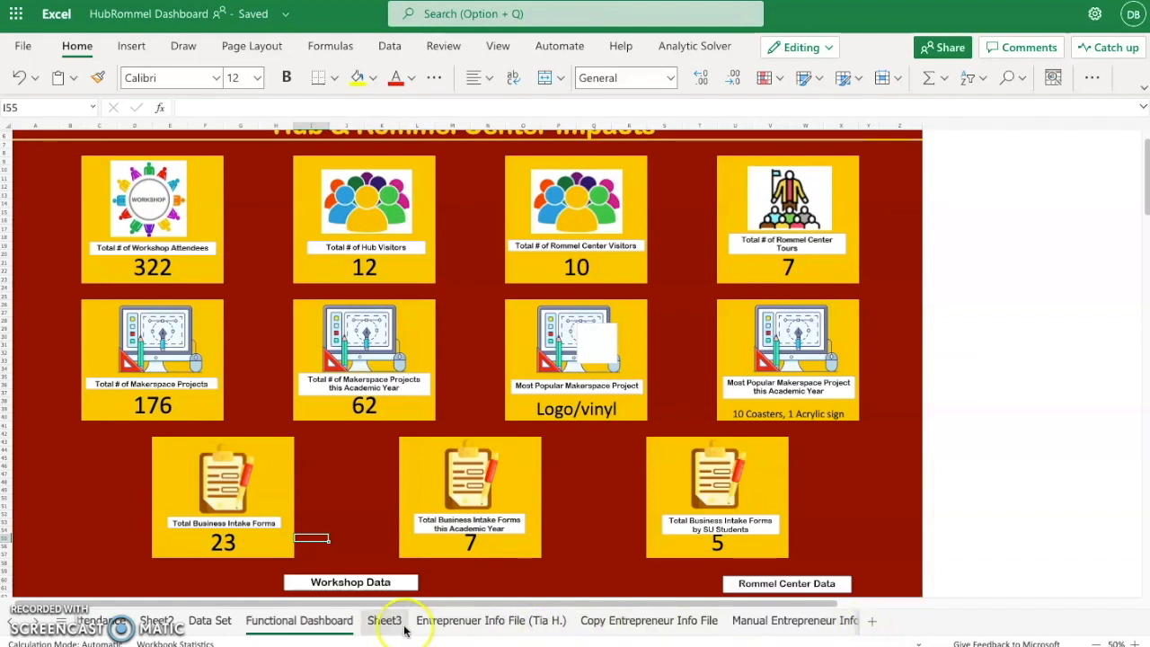
click(384, 621)
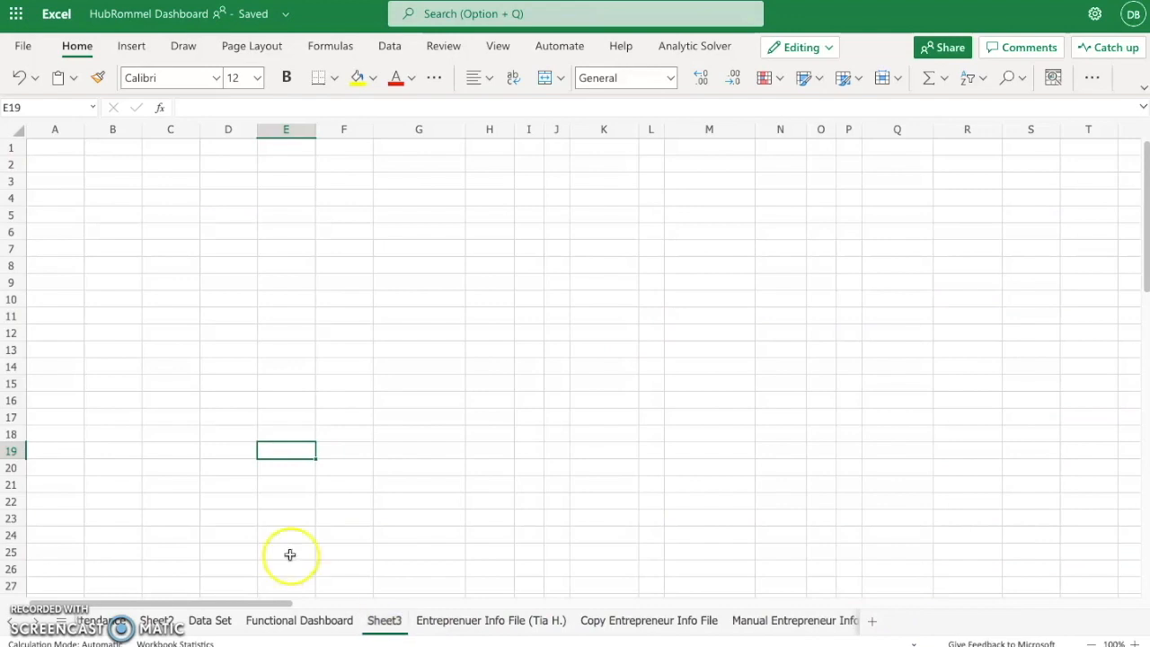
- Enter the column headers date, type and quantity in cells A2 to C2 of Sheet3
click(56, 164)
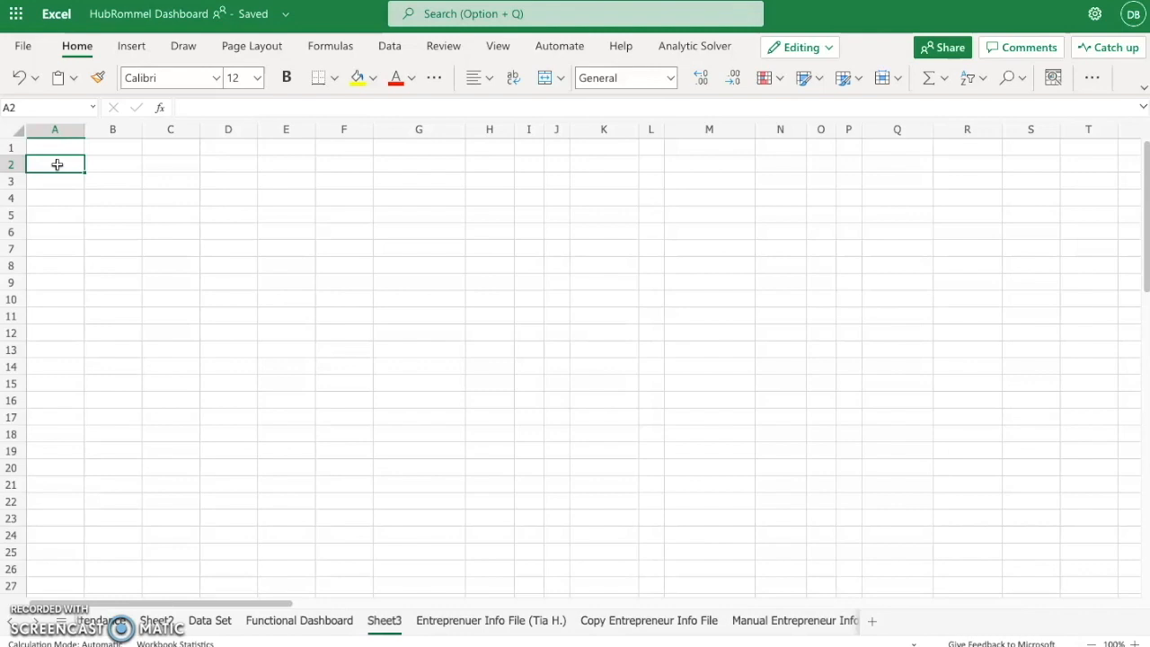
text(date)
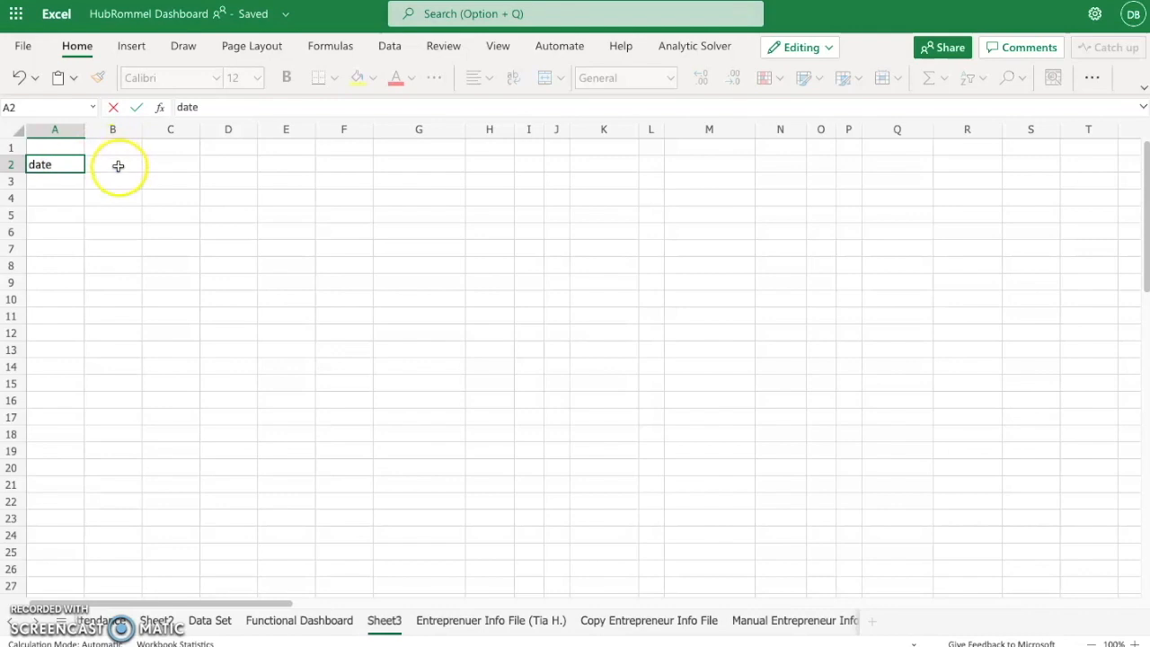
click(118, 165)
text(type)
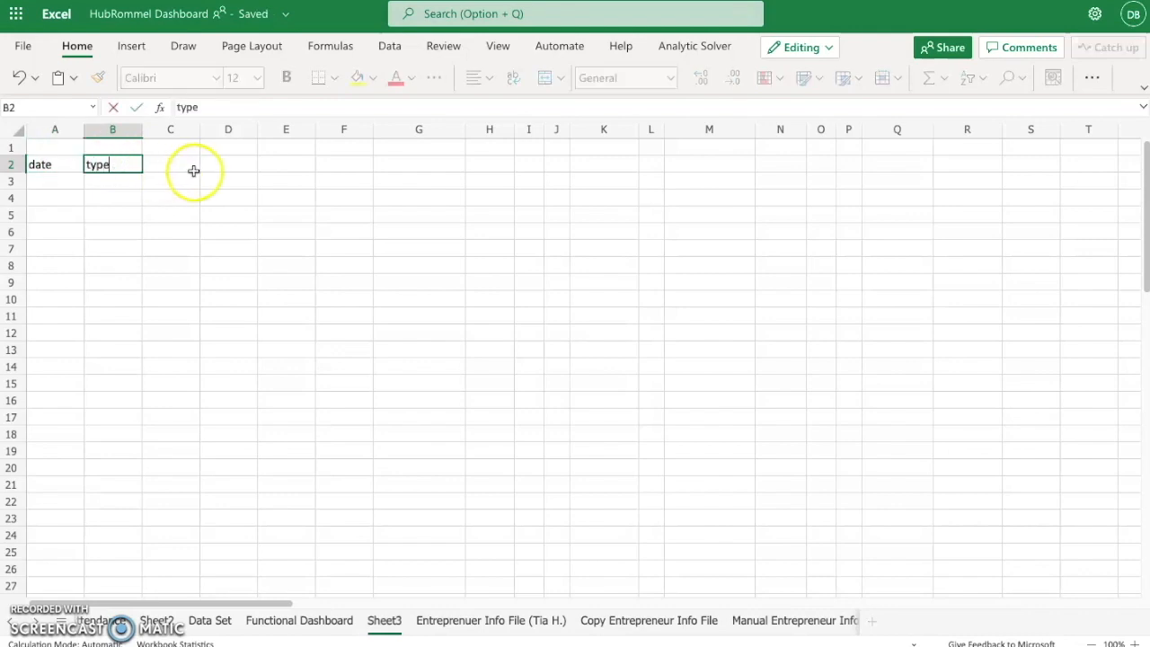
click(185, 163)
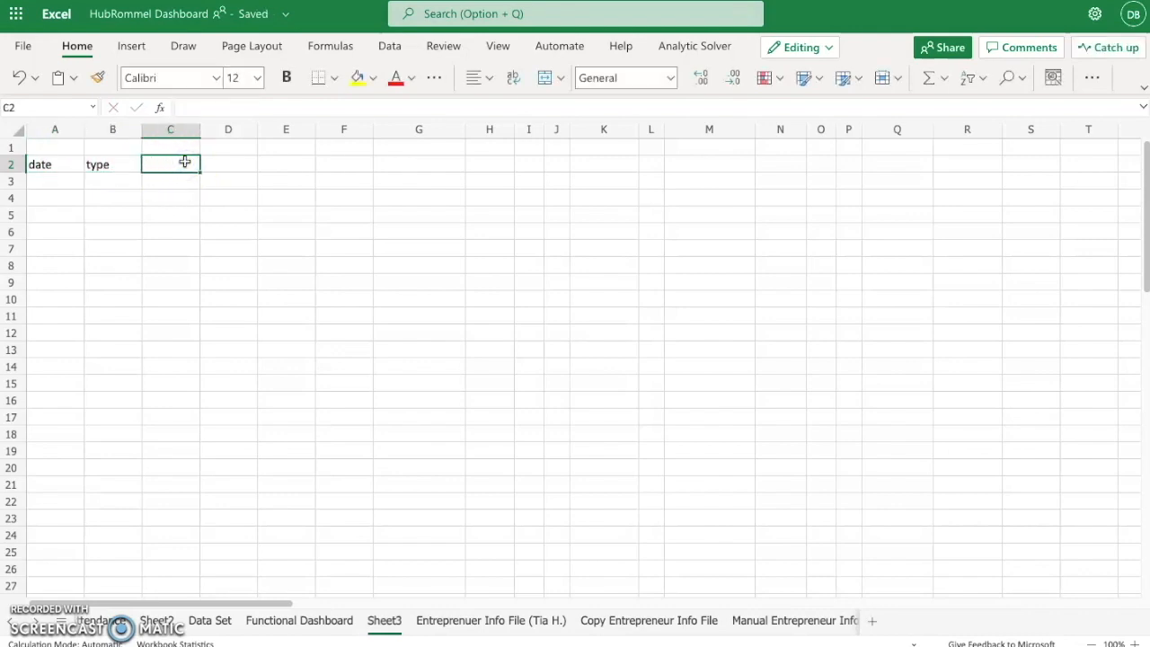
text(quantity)
click(116, 202)
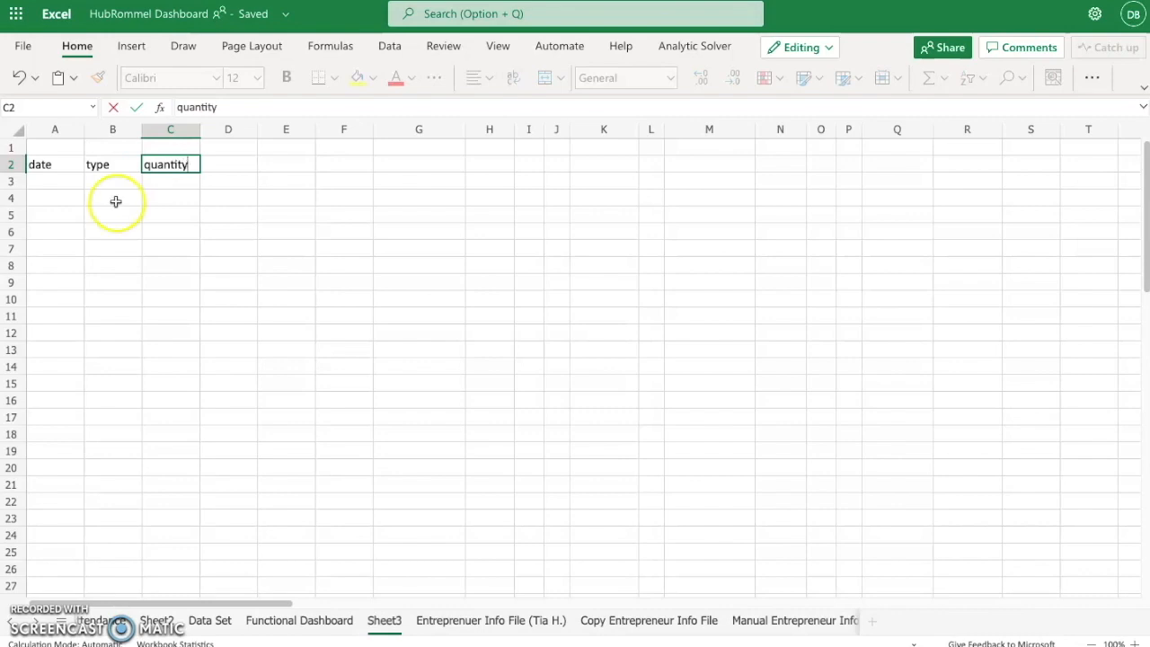
- Fill the date column with may in A3 to A5 and june in A6
click(45, 187)
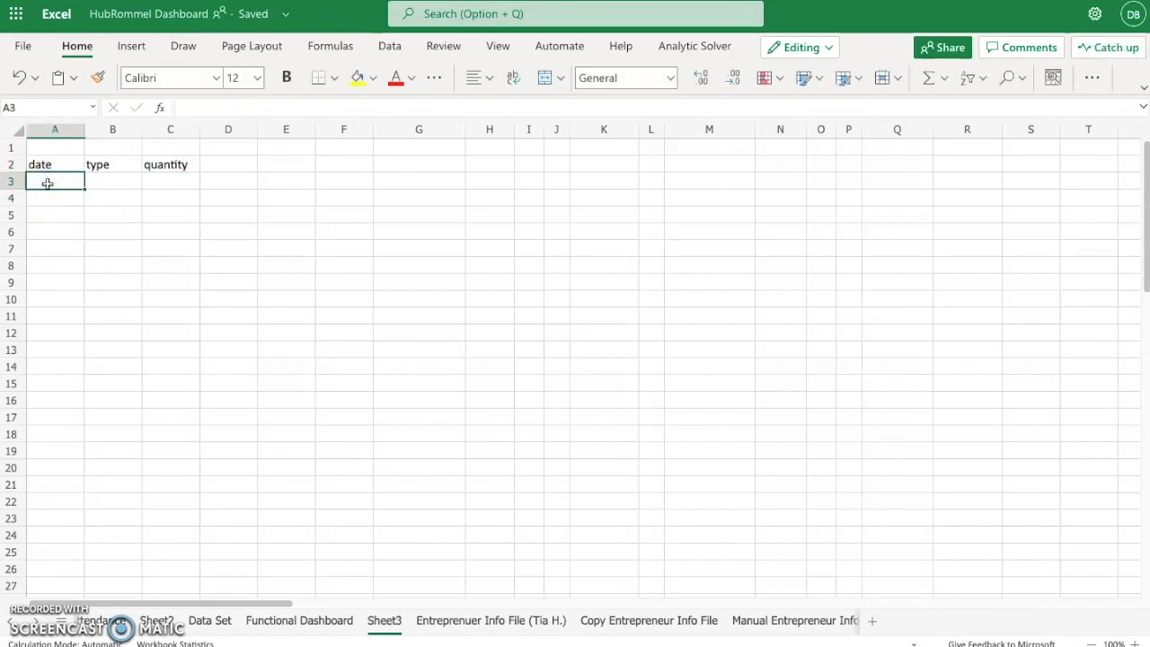
text(may)
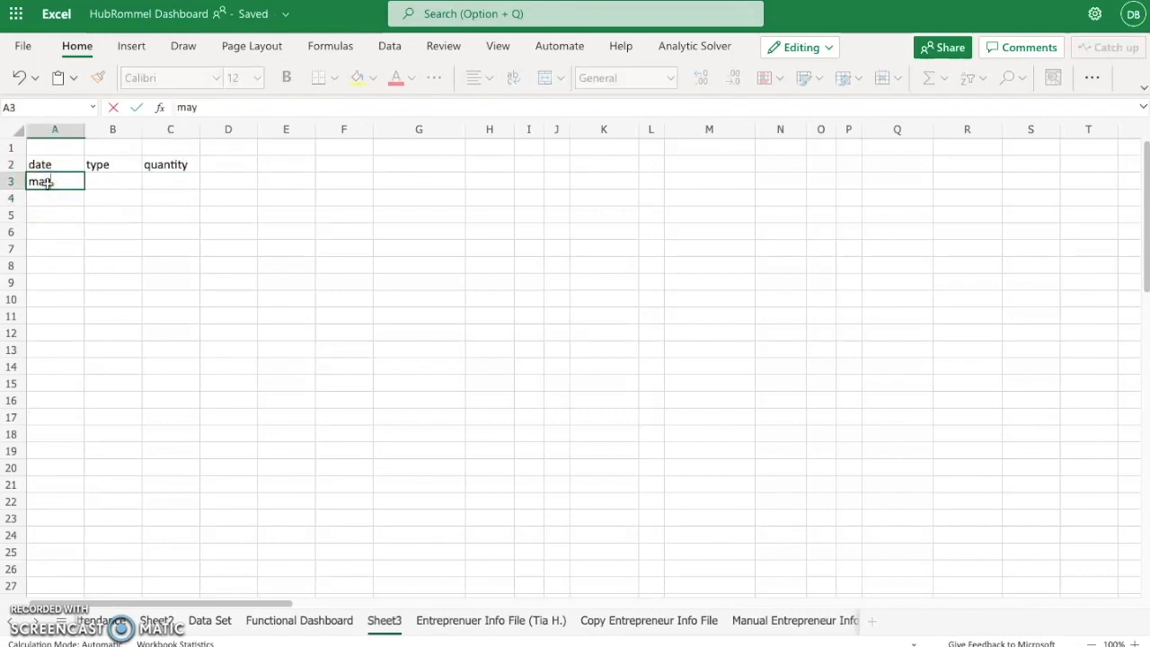
key(Return)
text(may)
key(Return)
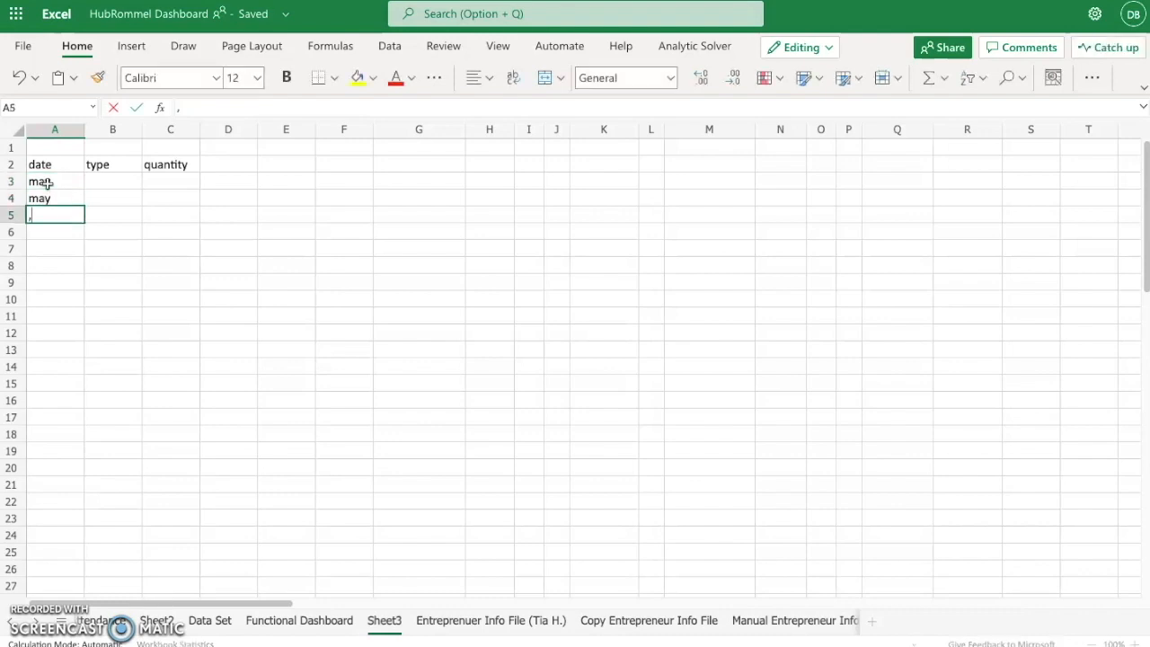
text(may)
key(Return)
text(june)
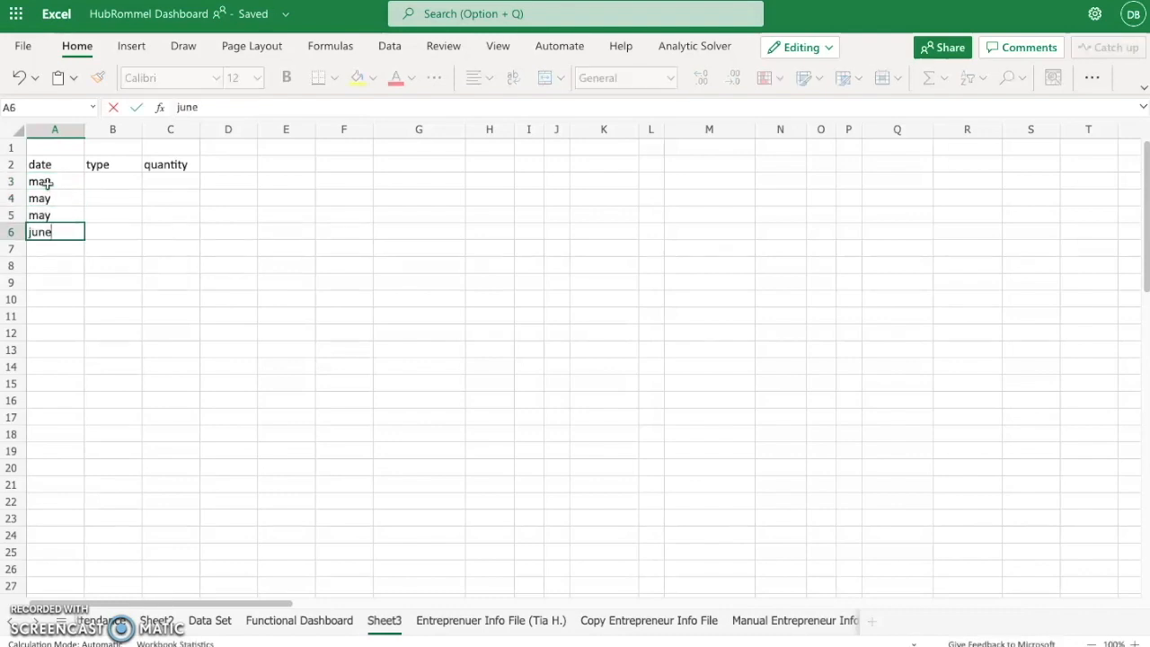
key(Up)
text(june)
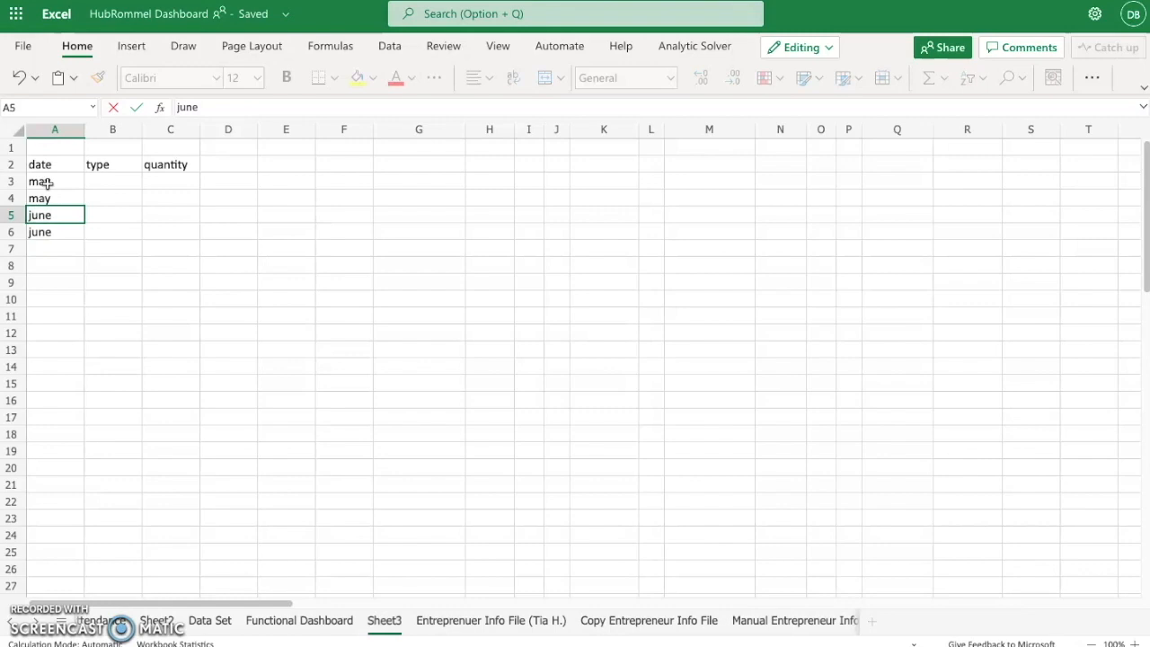
text(m)
key(BackSpace)
key(BackSpace)
key(BackSpace)
key(BackSpace)
key(BackSpace)
text(may)
key(Return)
key(Return)
- Continue the date column with june in A7 and A8 and july in A9 to A11
text(june)
key(Return)
text(june)
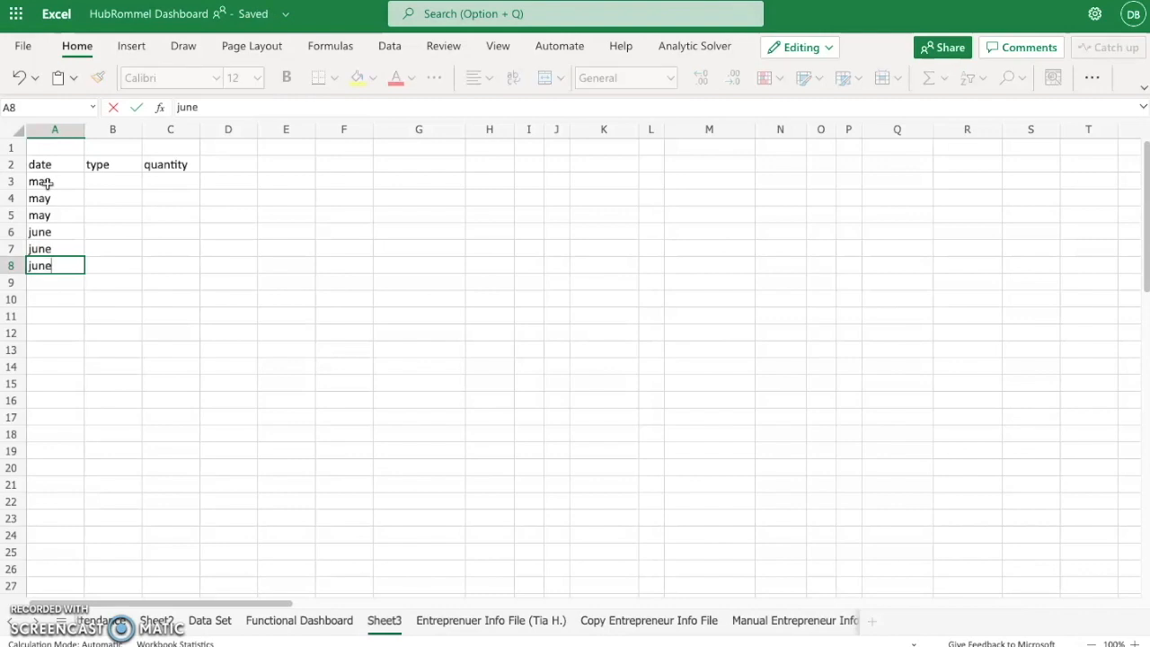
key(Return)
text(july)
key(Return)
text(july)
key(Return)
text(juy)
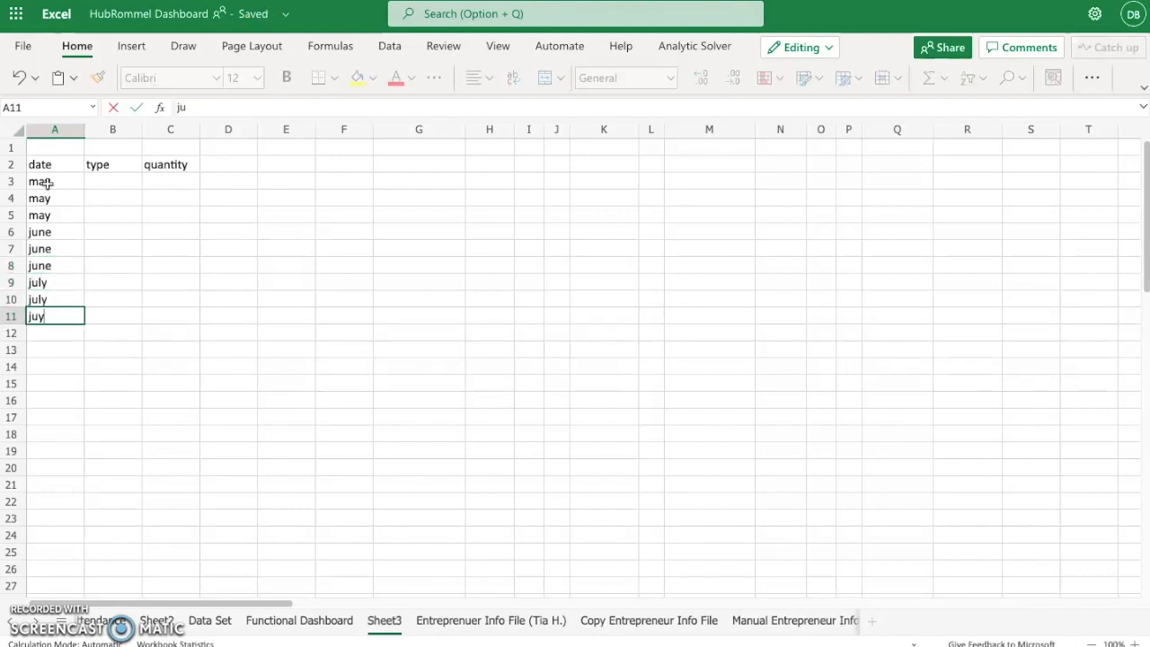
text(y)
- Fill the type column for the may rows with v neck, sleeveless and crewneck in B3 to B5
click(123, 186)
text(v)
text(ew)
key(BackSpace)
key(BackSpace)
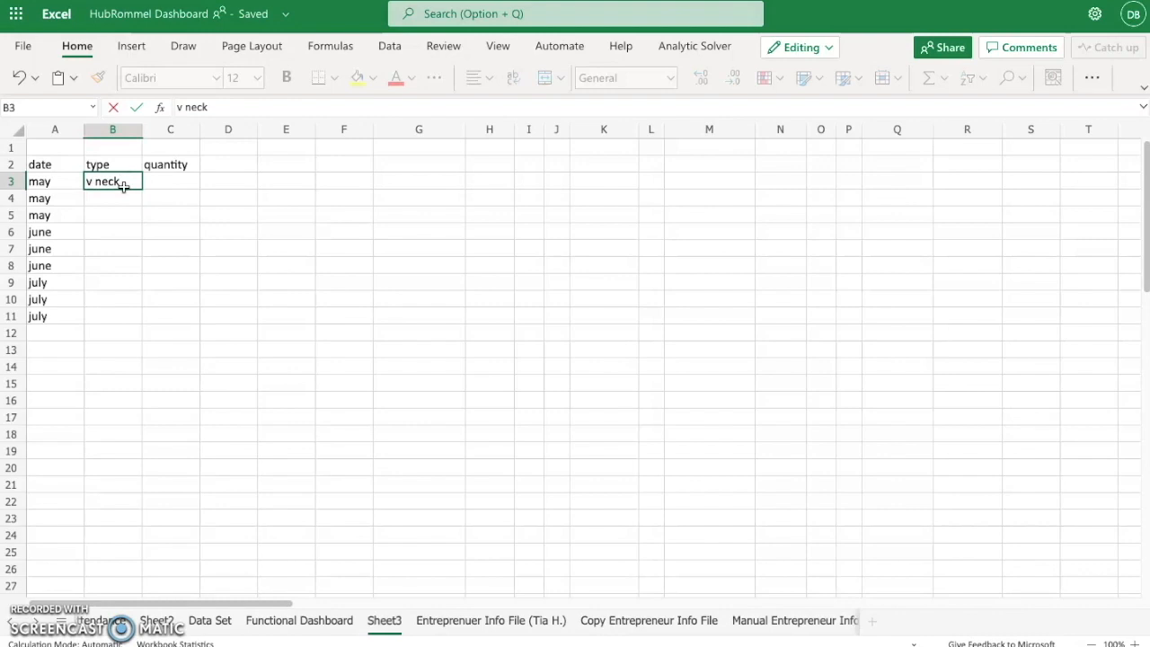
key(Return)
text(sleeveless)
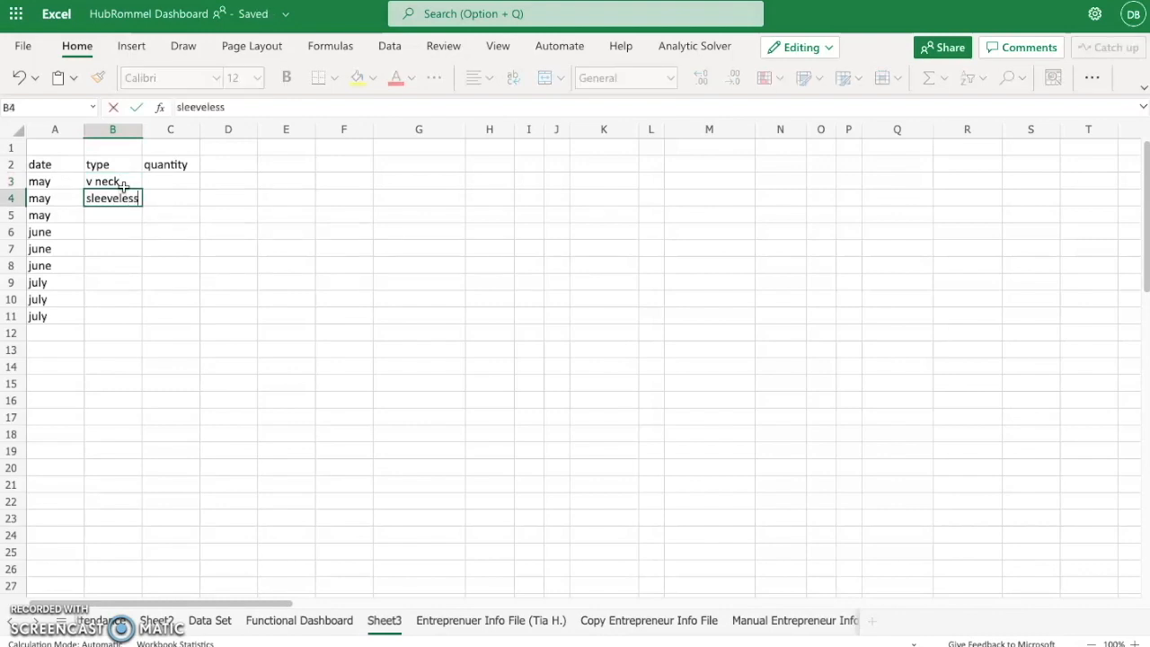
key(Return)
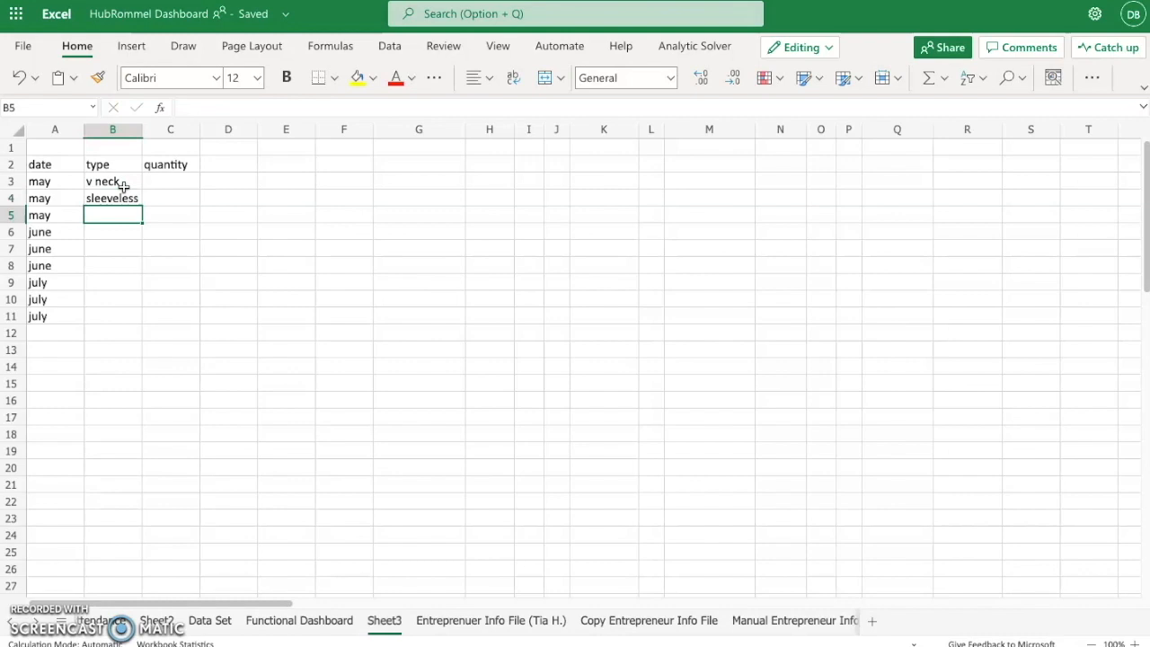
text(crewneck)
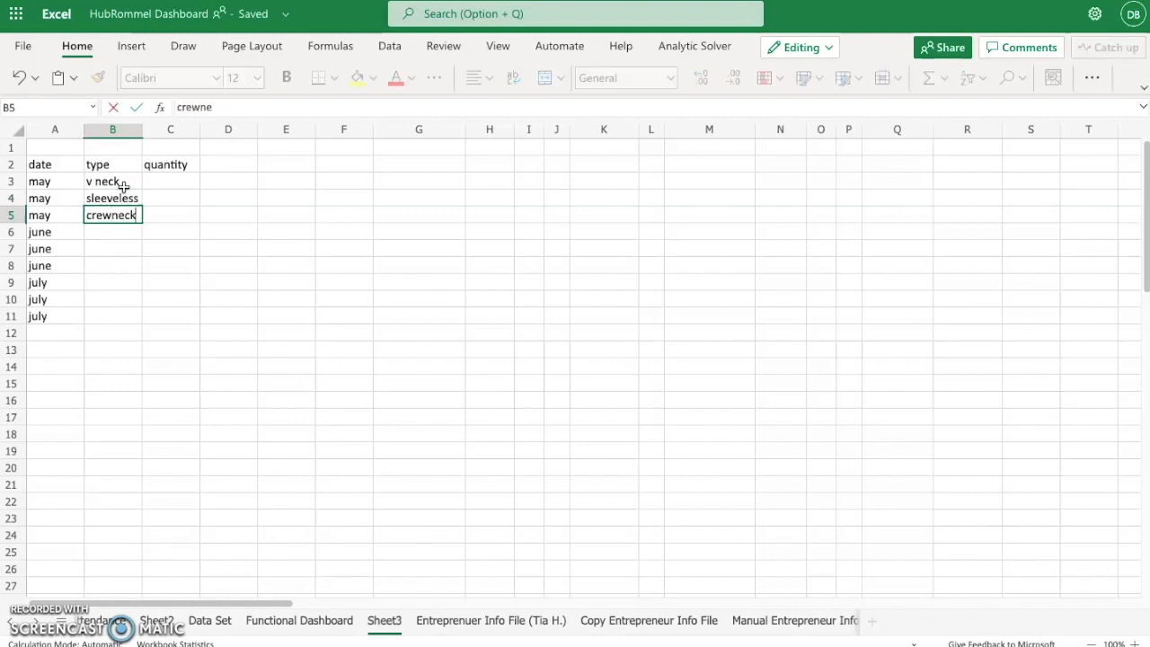
key(Return)
- Enter v neck, sleeveless and crewneck as the types of the june rows in B6 to B8
text(v neck)
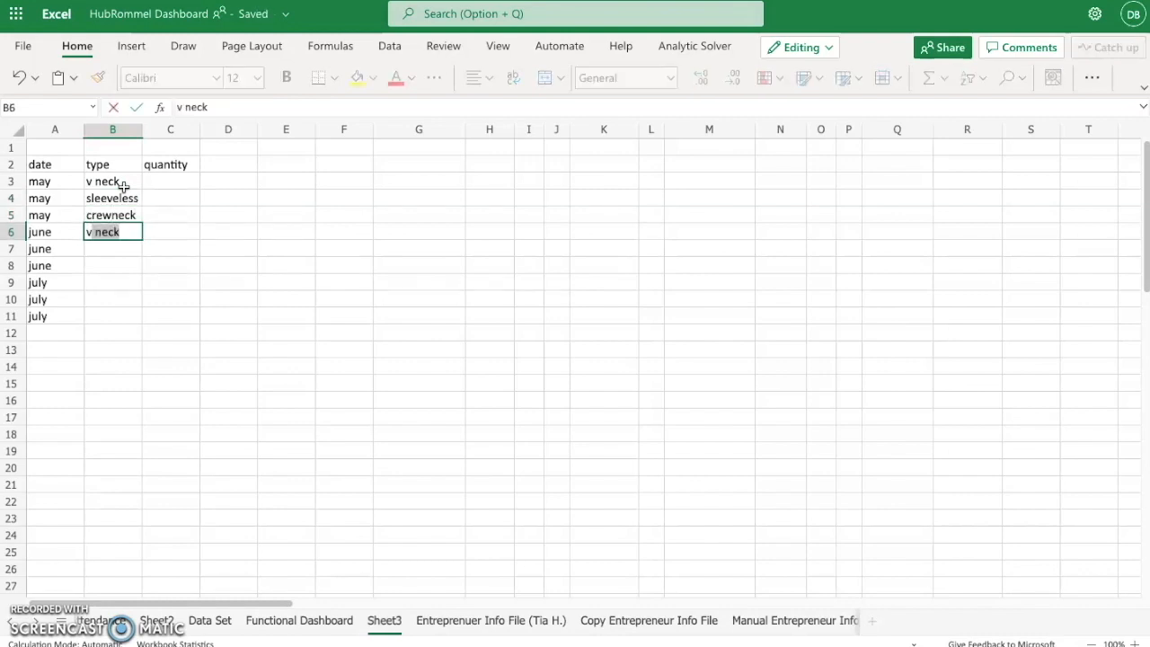
key(Return)
text(s)
key(Return)
text(c)
key(Return)
- Complete the type column for the july rows with v neck, sleeveless and crewneck in B9 to B11
key(Return)
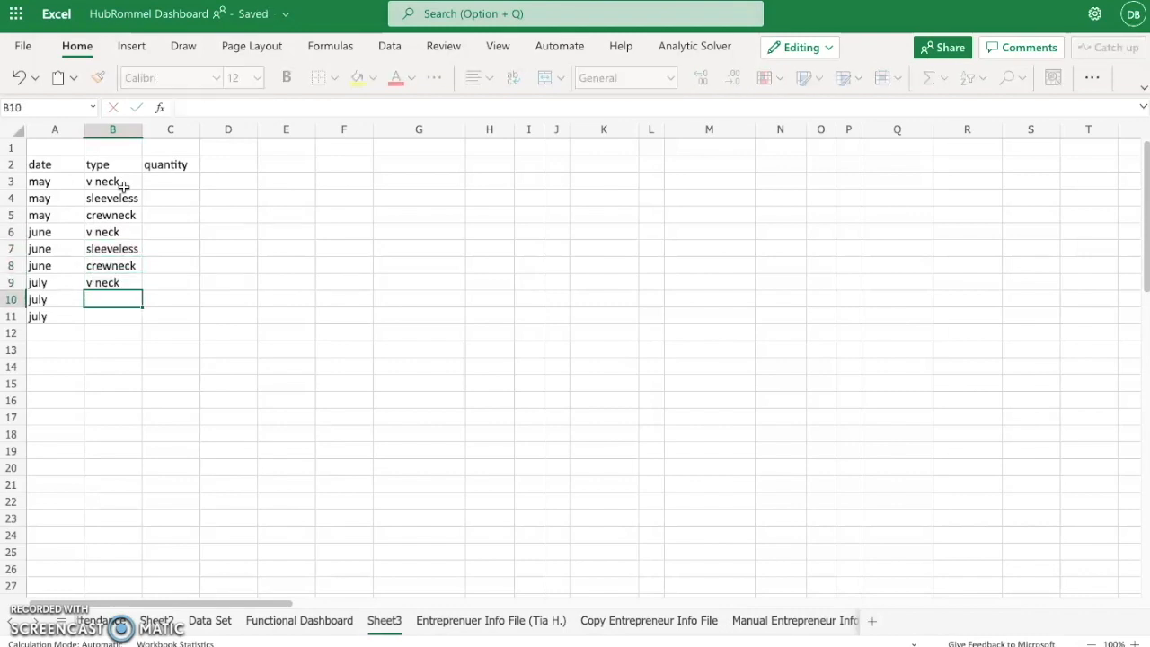
text(sleeveless)
key(Return)
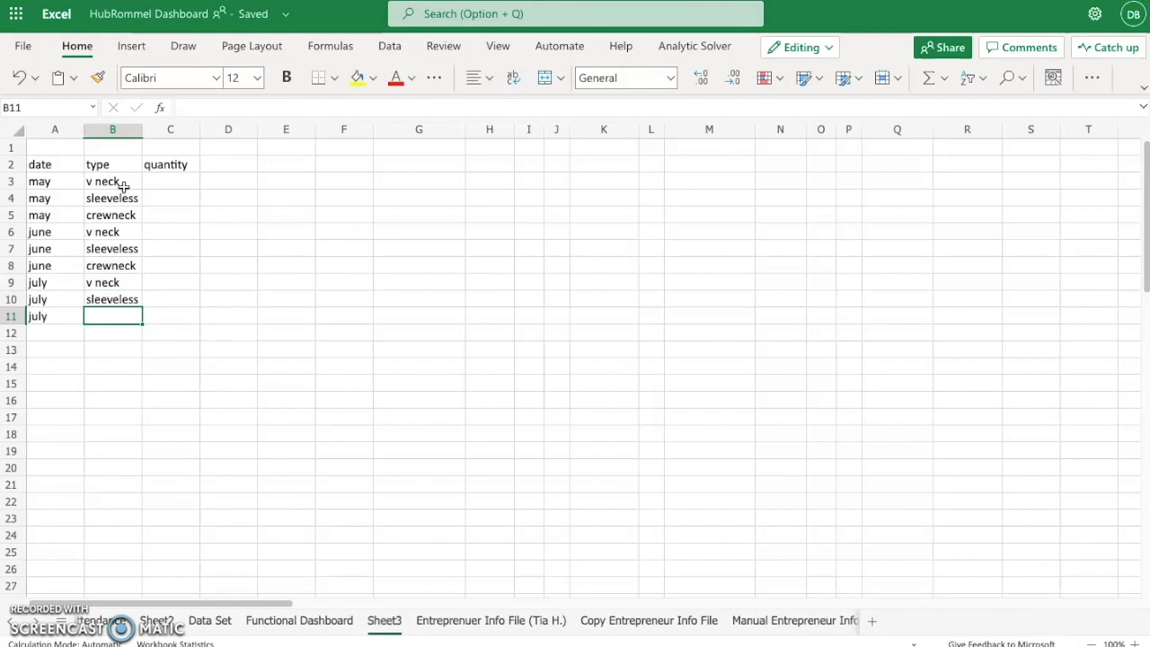
text(c)
key(Return)
- Enter the quantities 2, 4, 6 and 11 in cells C3 to C6
click(189, 181)
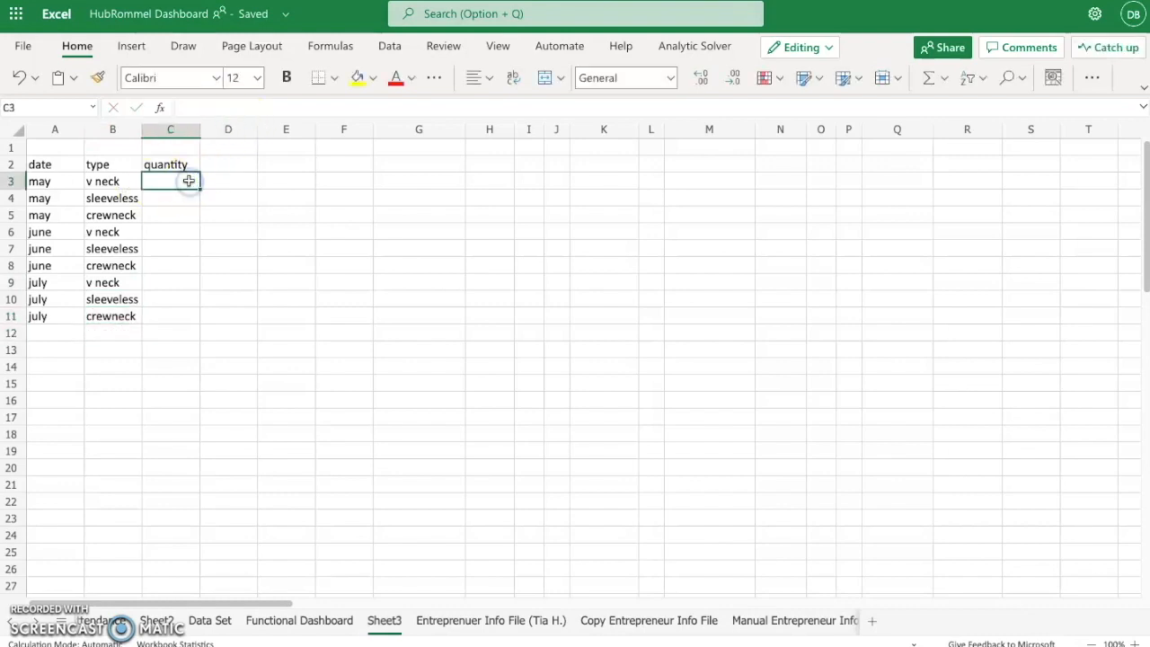
text(4)
key(Return)
text(6)
key(Return)
text(11)
key(Return)
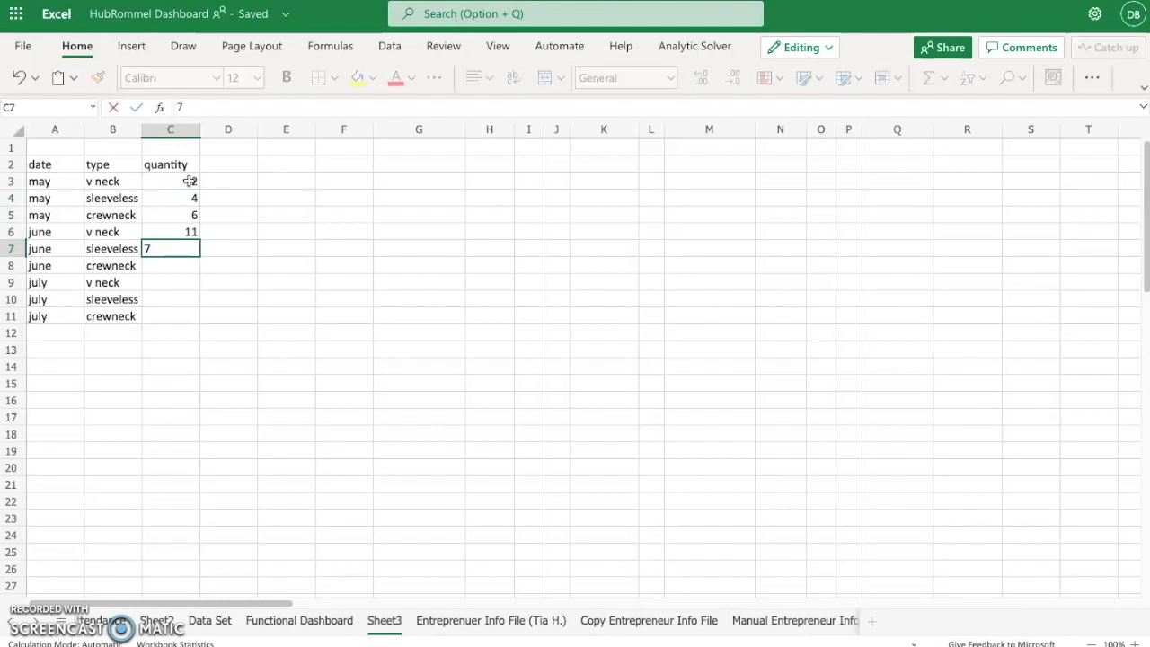
- Complete the quantity column with 7, 5, 10, 2 and 9 in cells C7 to C11
text(7)
key(Return)
text(5)
key(Return)
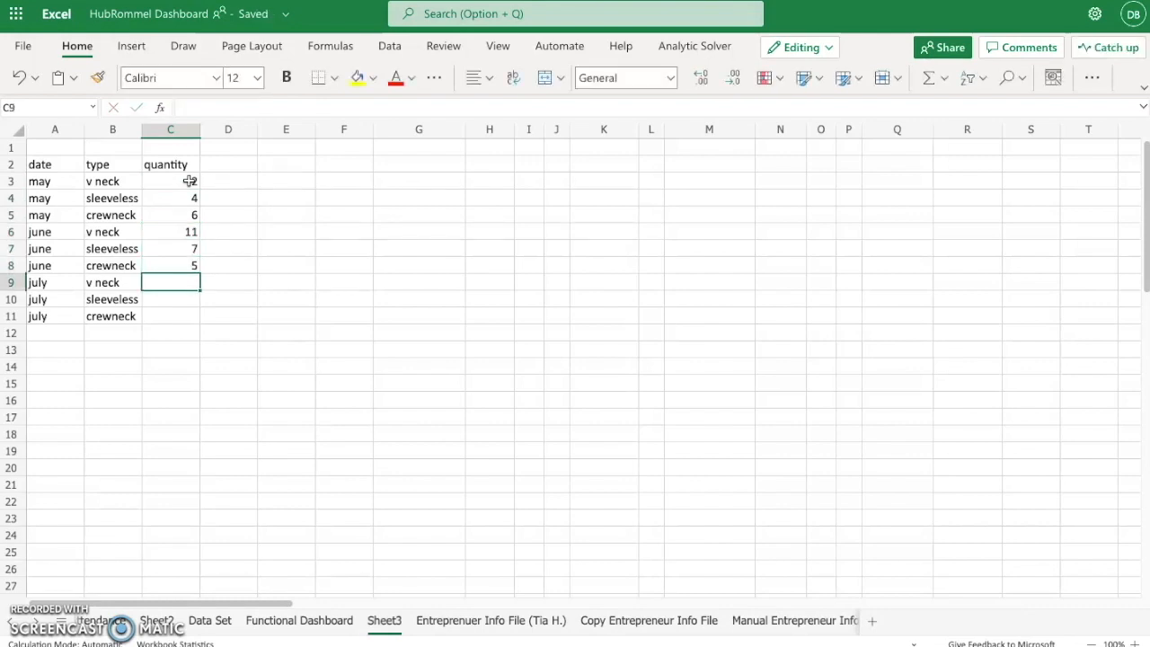
text(10)
key(Return)
text(22)
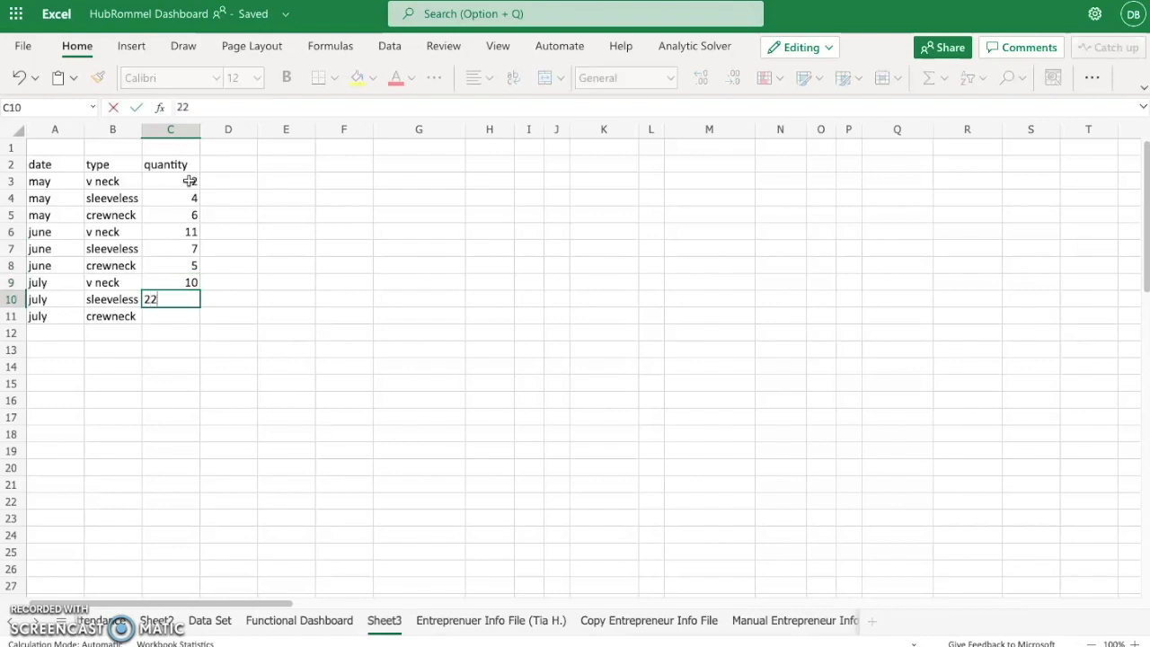
key(Return)
text(9)
key(Return)
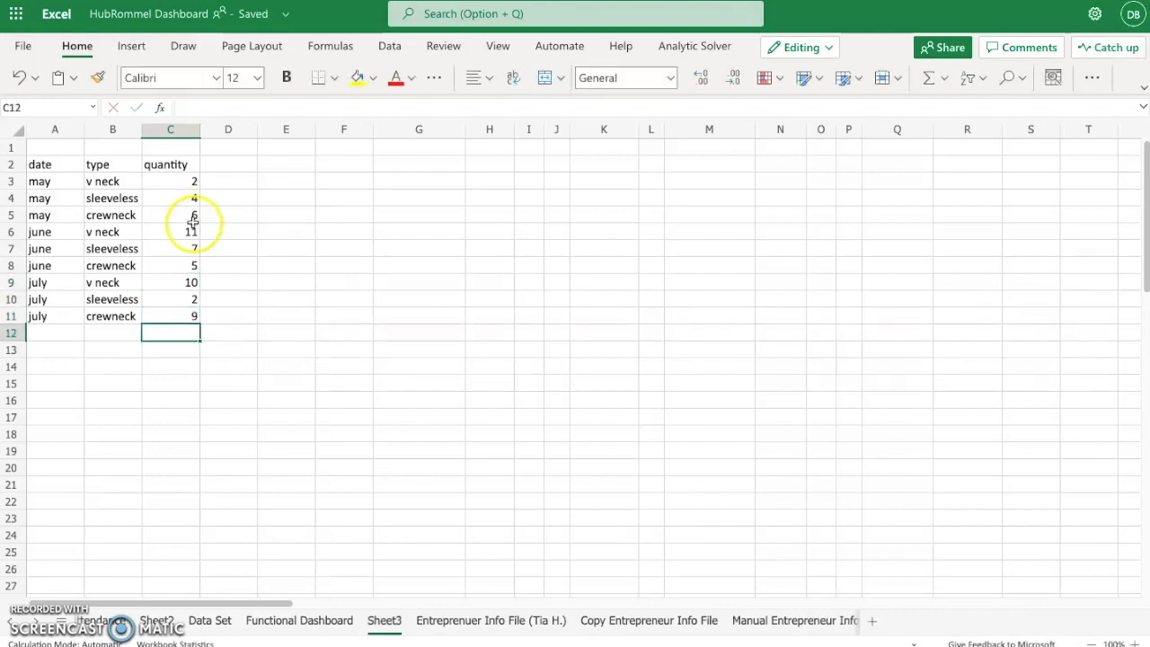
click(249, 324)
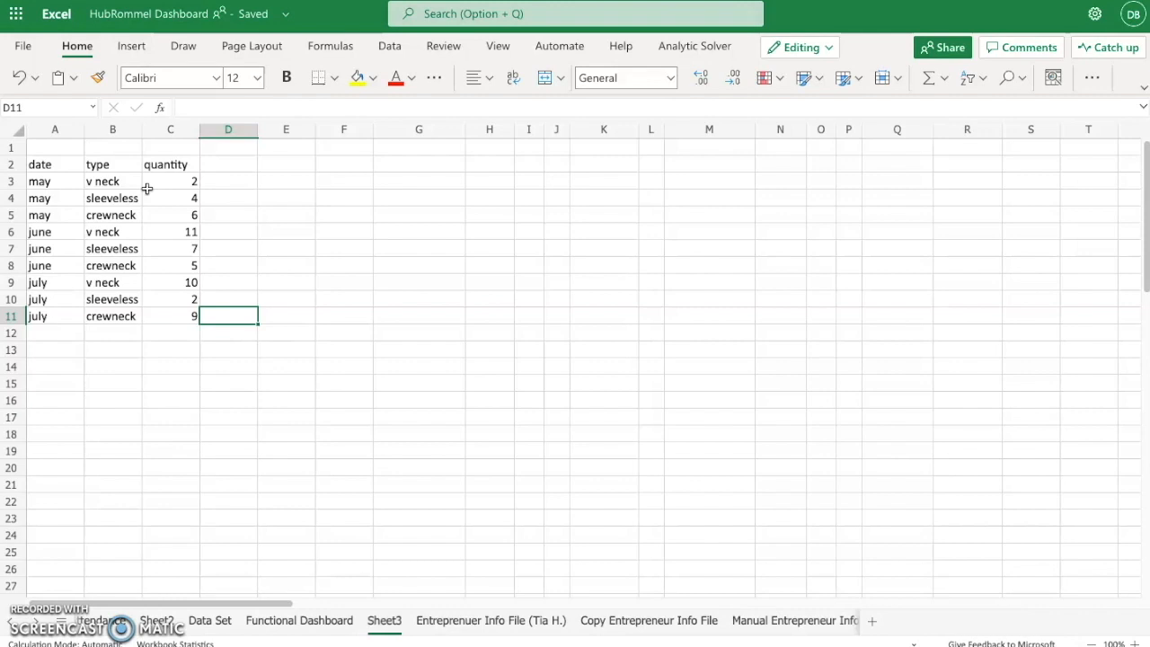
- Insert a PivotTable based on the range A2:C11 at cell G7 of the existing Sheet3
drag(55, 165, 171, 313)
click(131, 46)
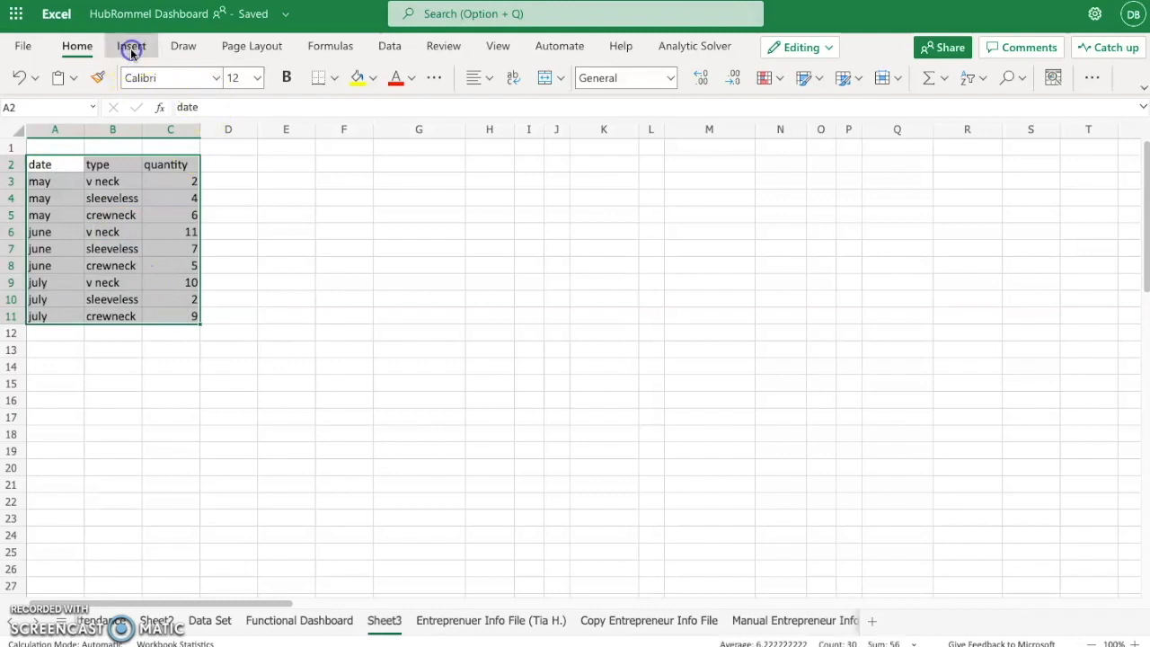
click(83, 79)
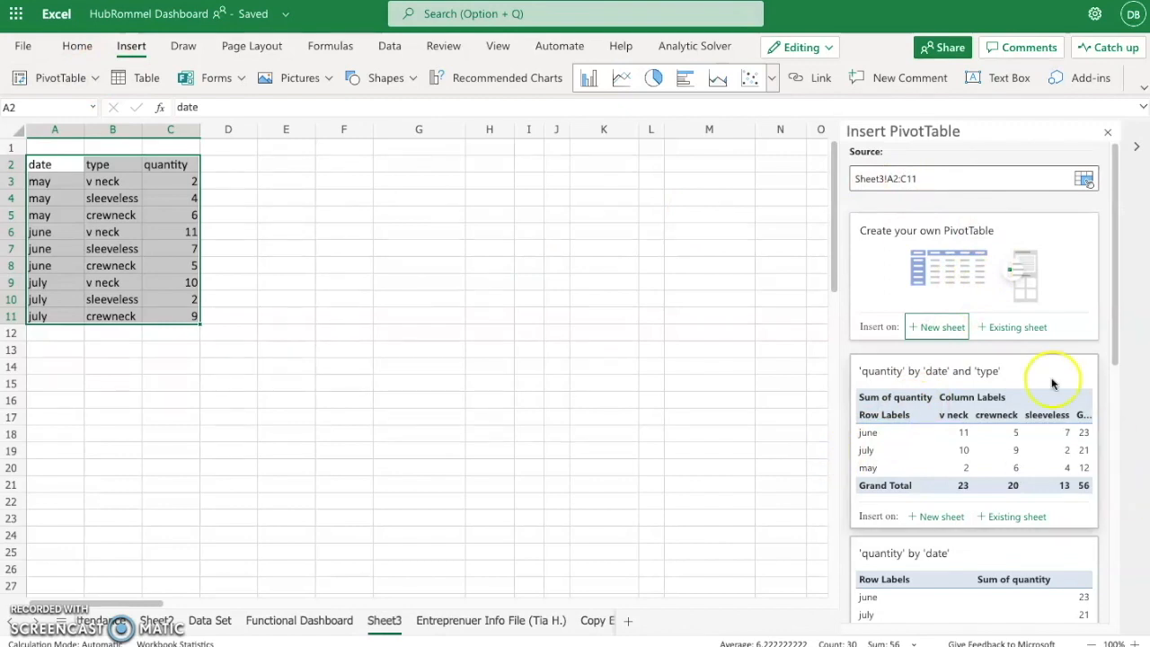
click(995, 333)
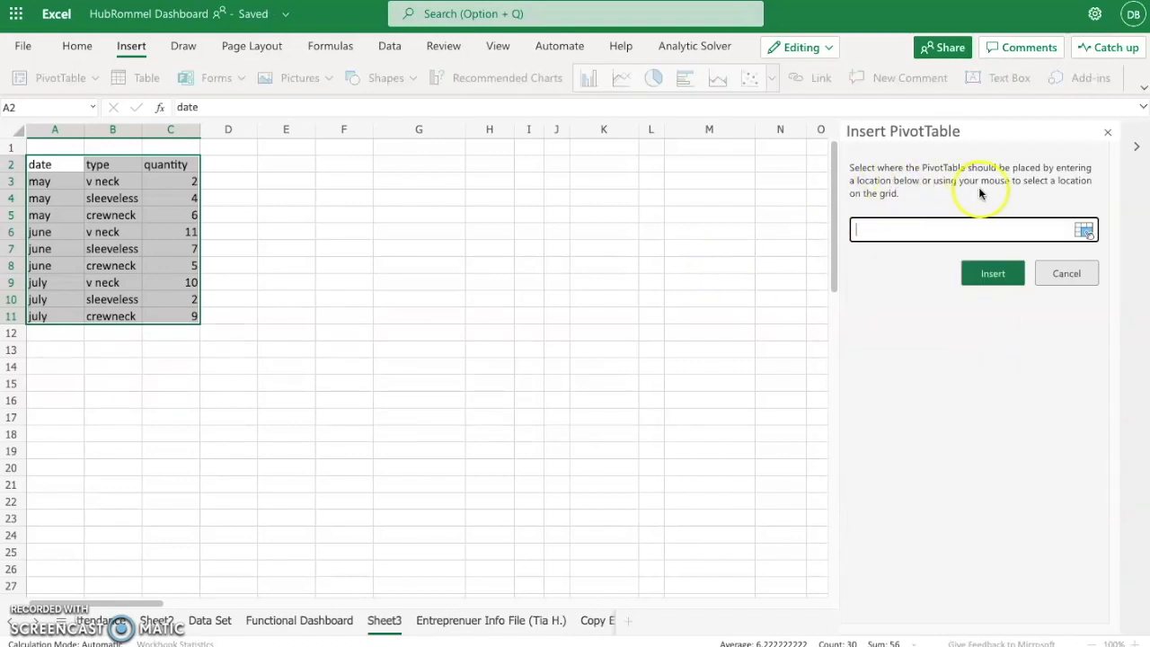
drag(441, 252, 710, 428)
click(1002, 273)
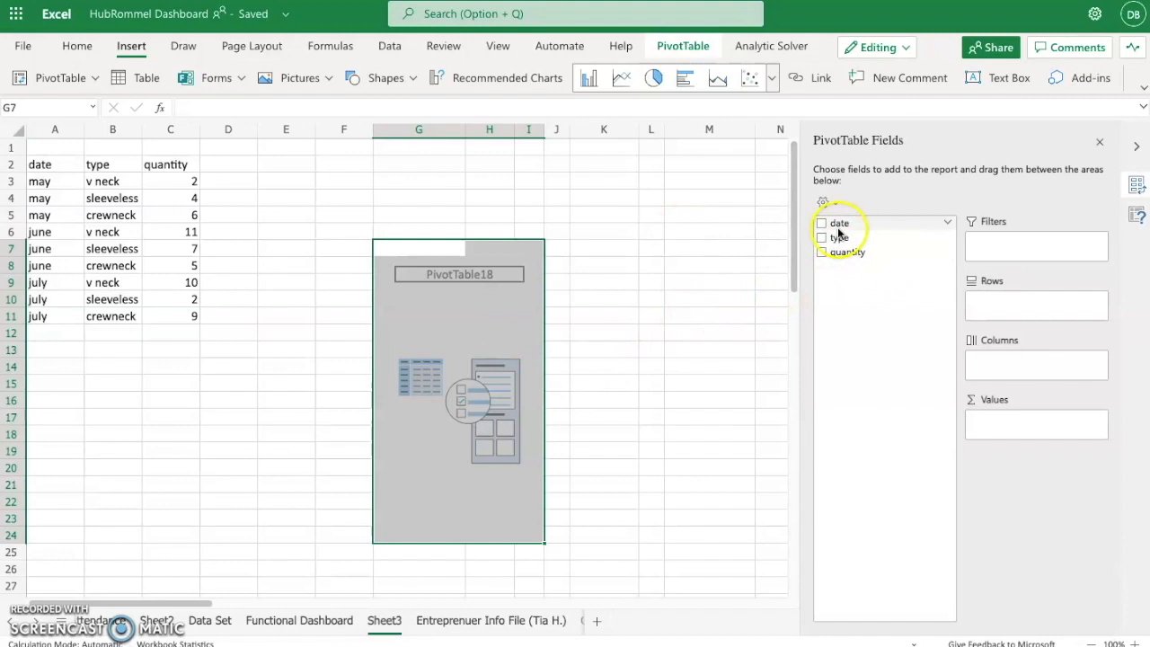
- Lay out the PivotTable with type as rows, date as columns and the sum of quantity as values
drag(839, 227, 1008, 308)
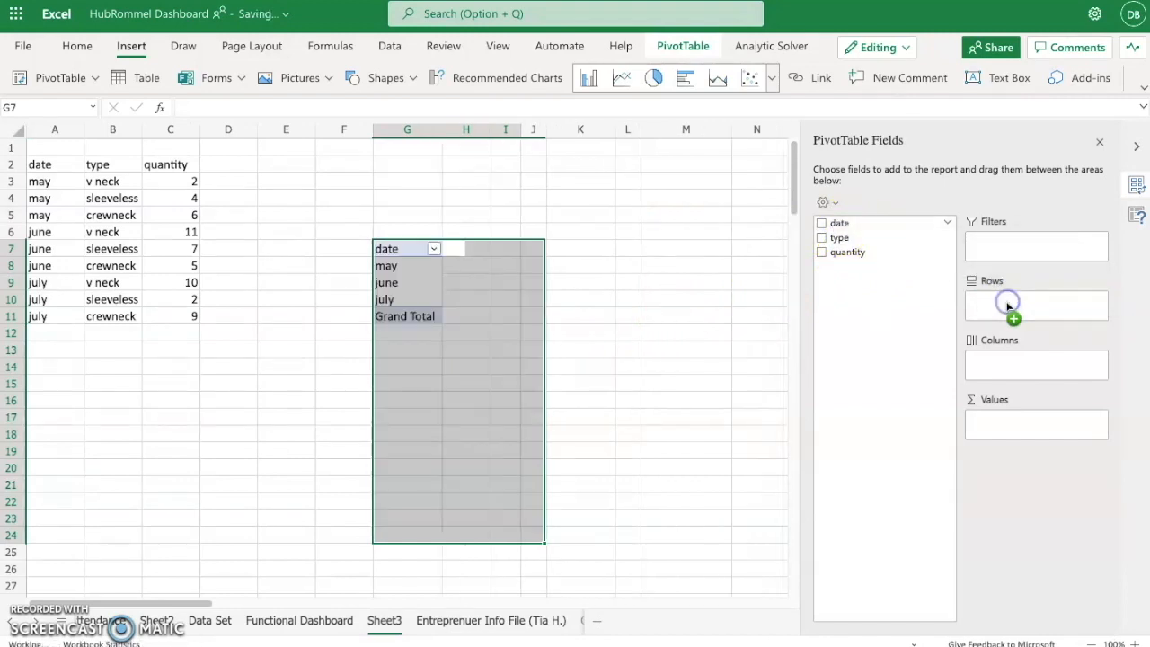
drag(848, 236, 1021, 370)
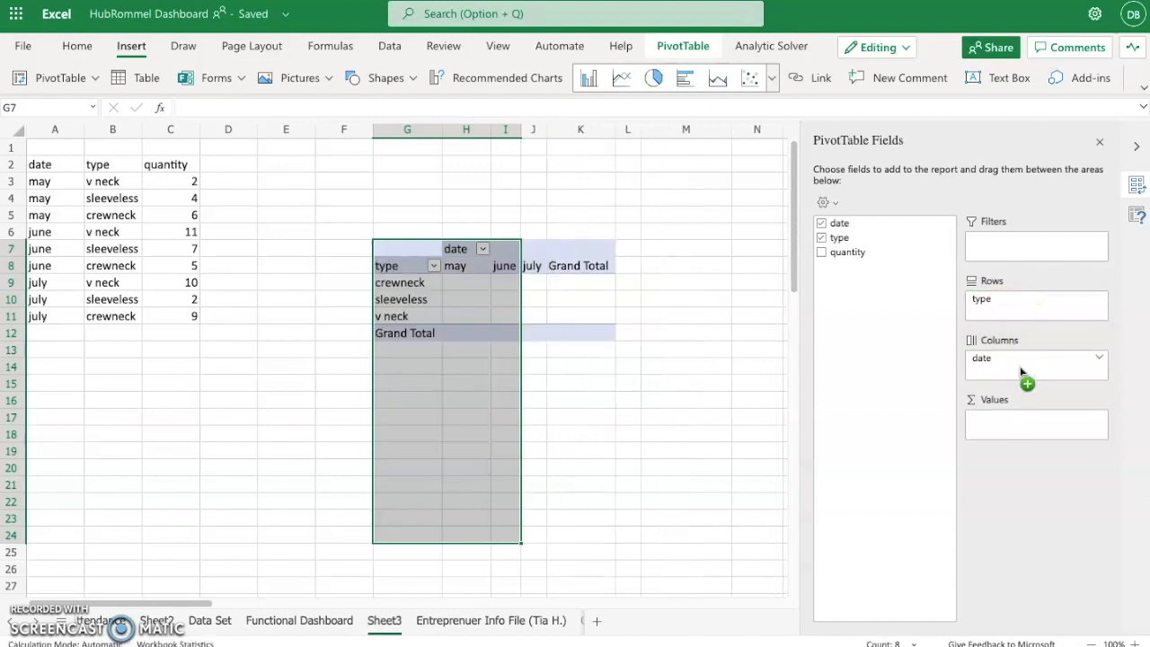
drag(855, 252, 1028, 429)
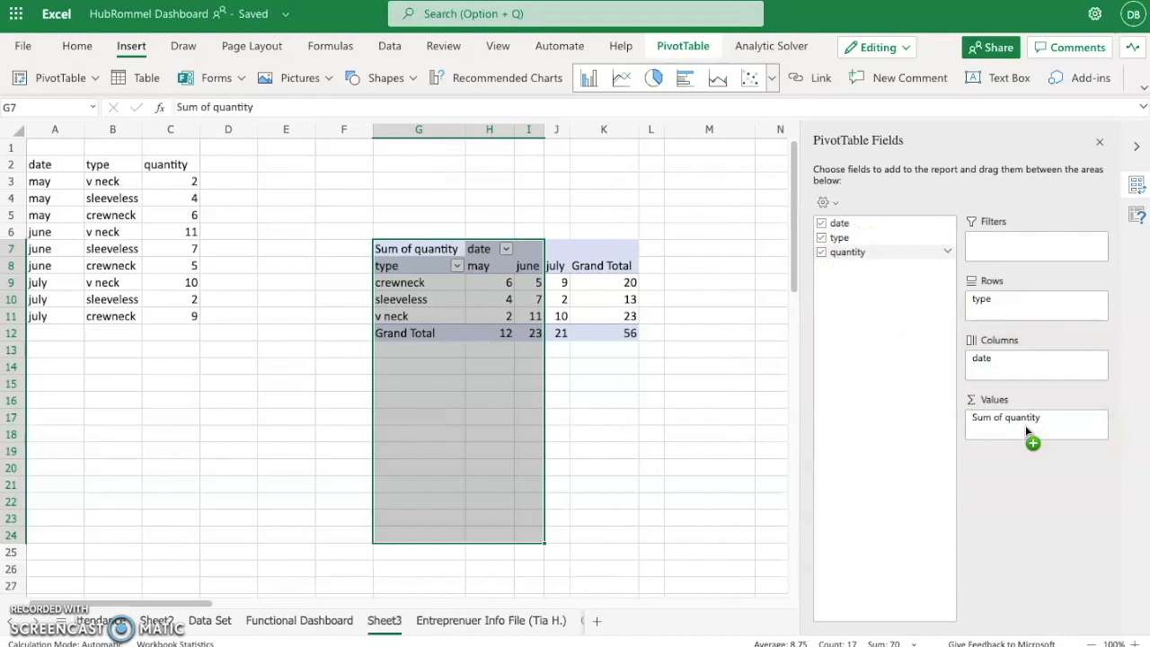
click(586, 416)
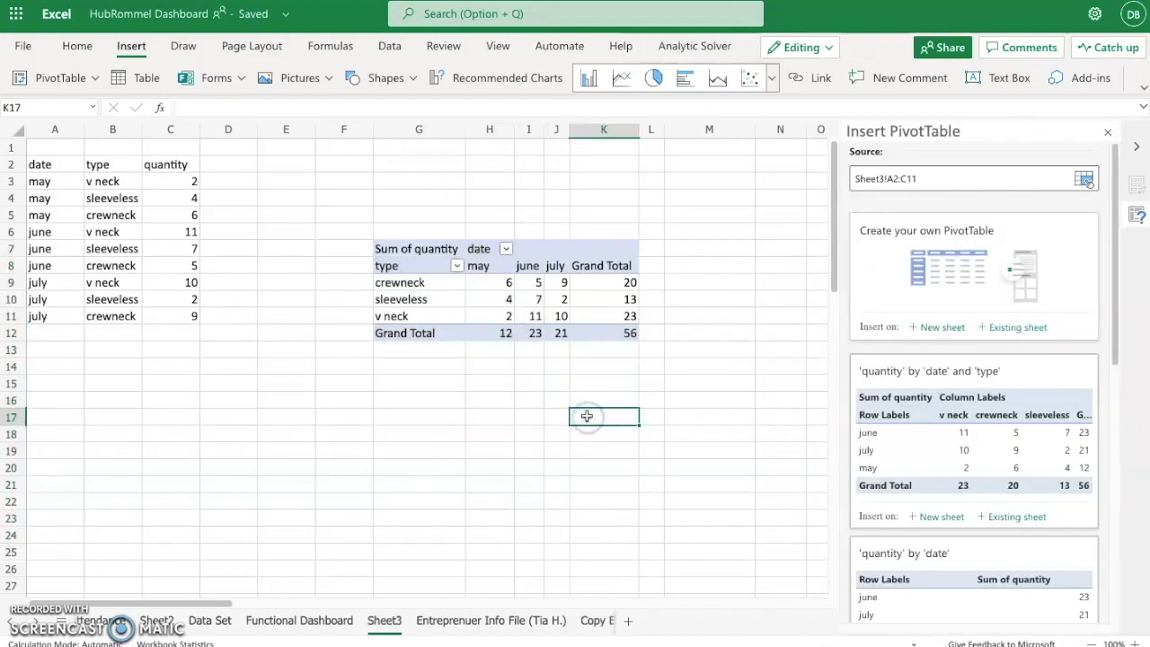
scroll(586, 416, down, 1)
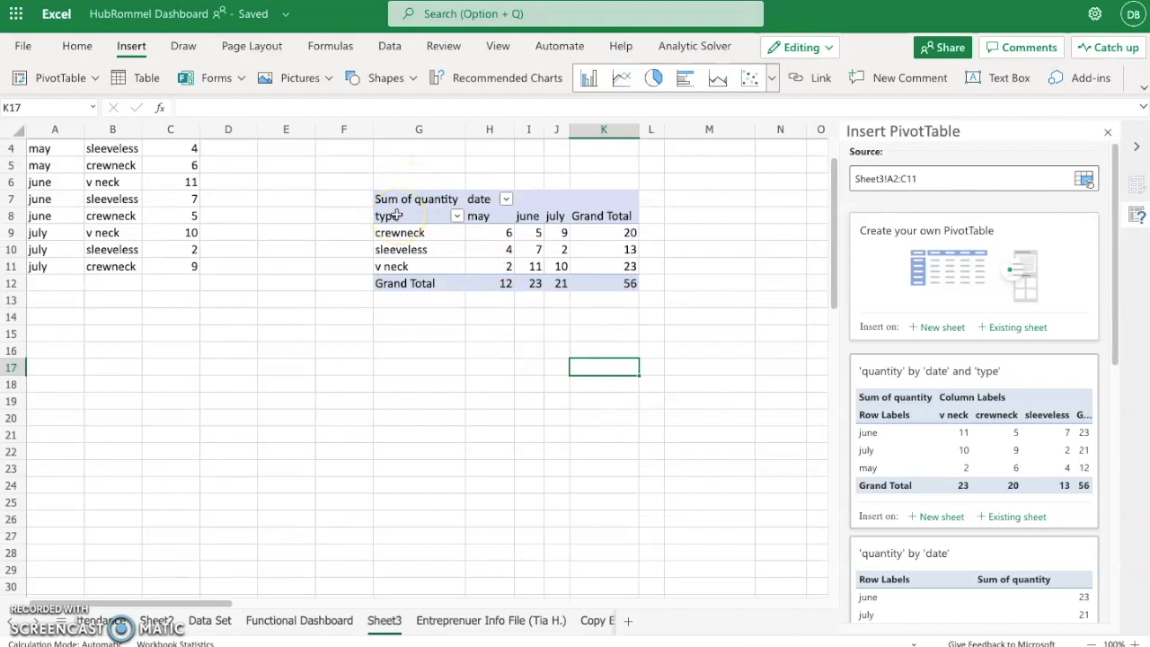
- Insert a clustered column chart from the PivotTable and place it below the data, starting around row 16
click(438, 202)
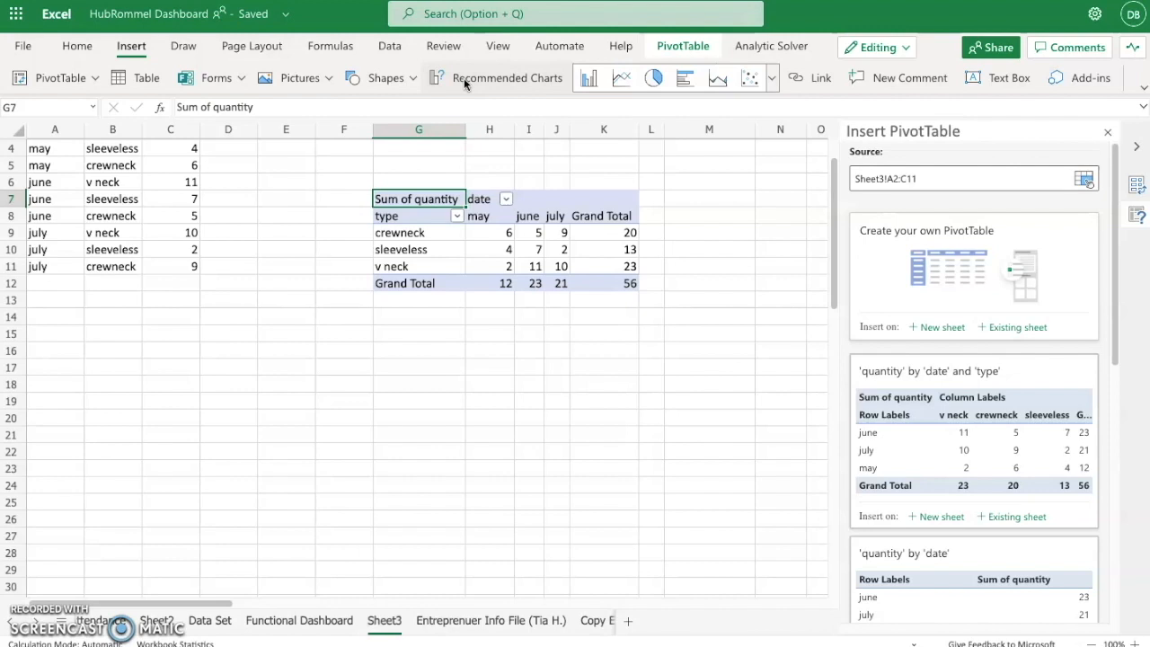
click(582, 80)
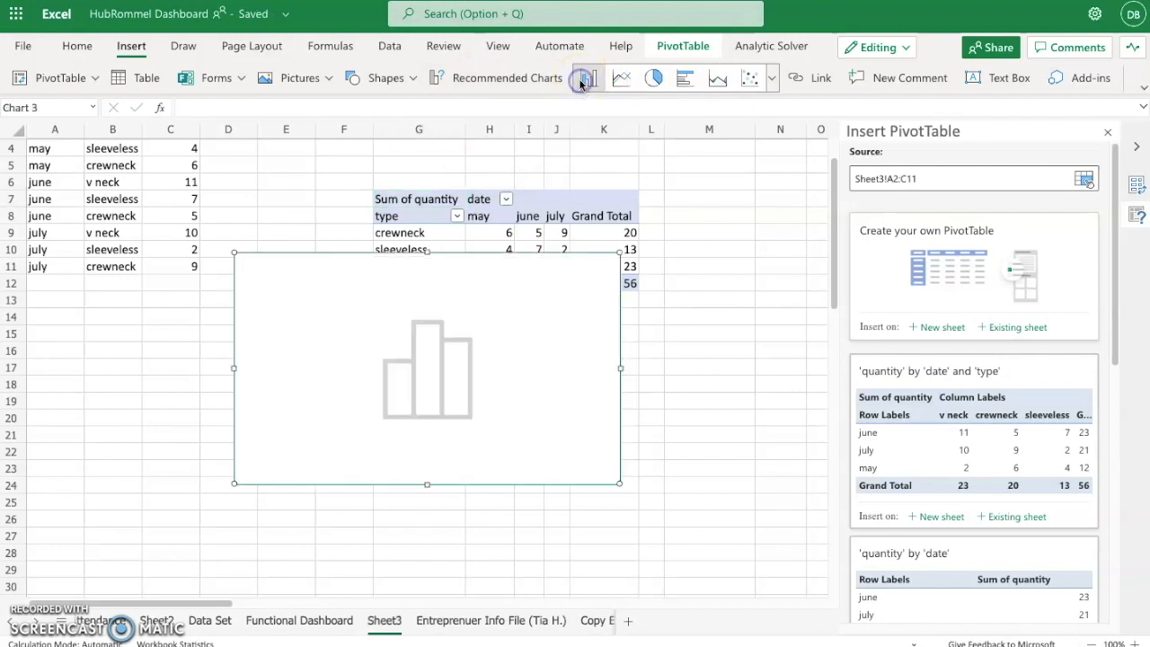
drag(539, 282, 381, 380)
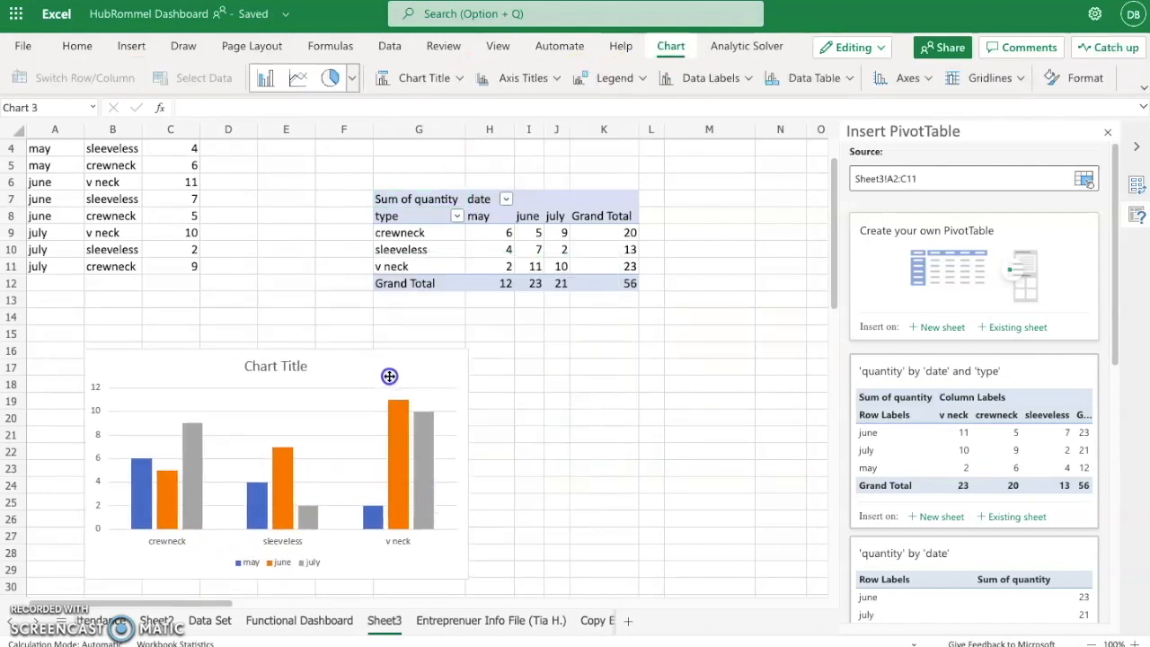
- Insert a pie chart from the PivotTable and arrange it and the column chart side by side below the table
click(562, 200)
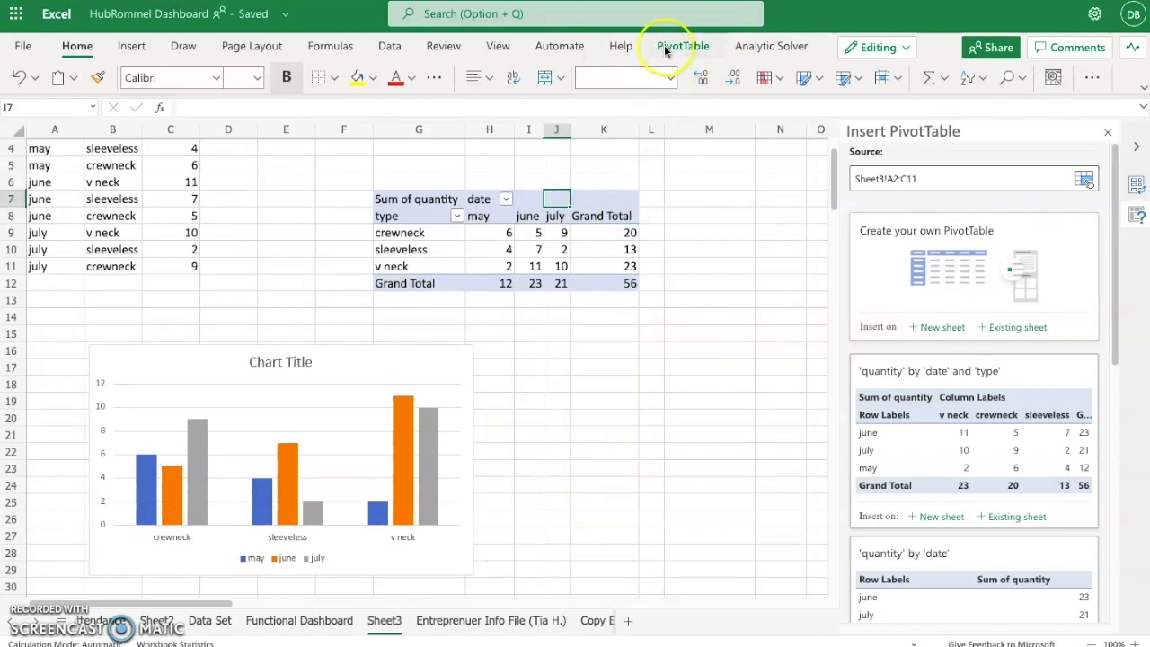
click(134, 46)
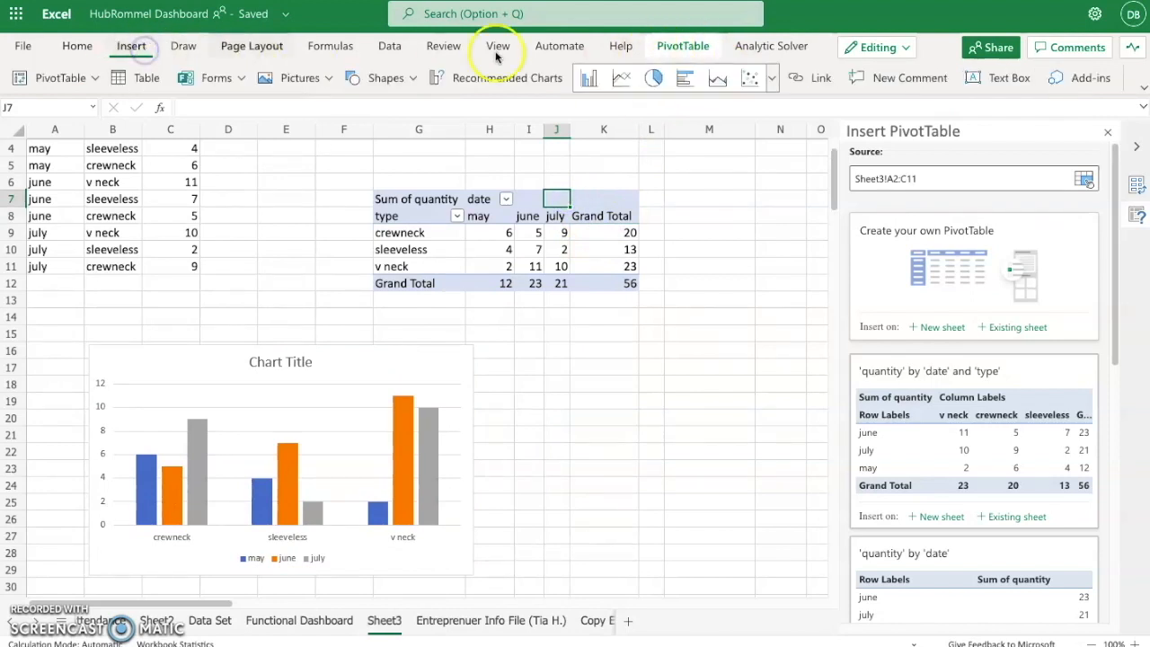
click(655, 79)
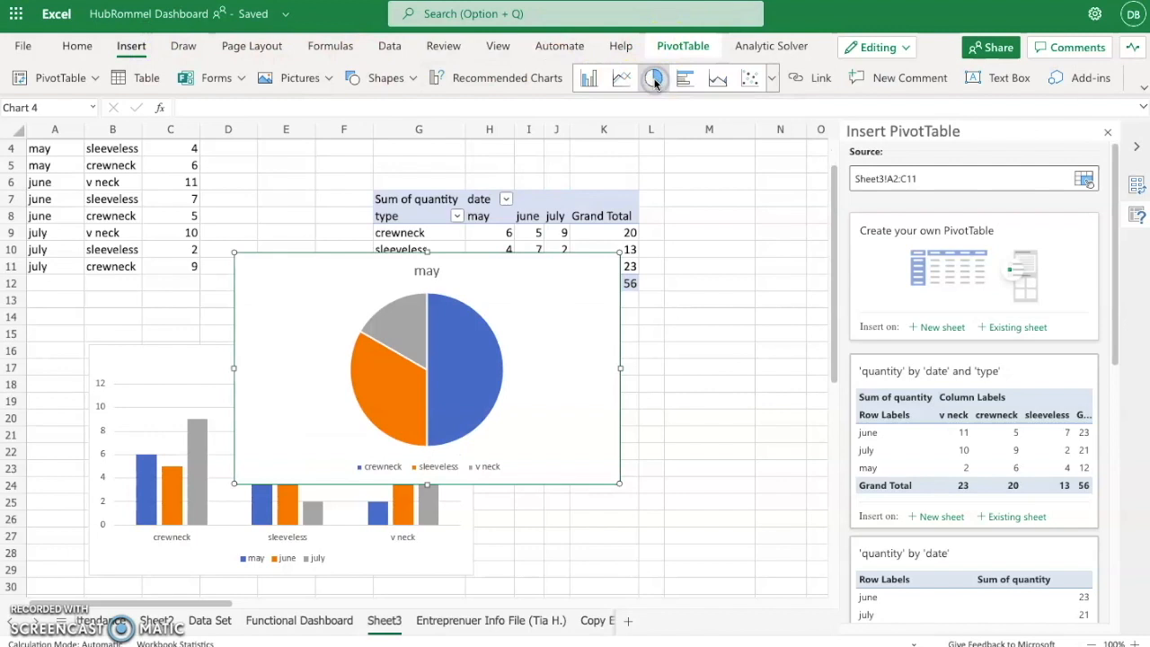
drag(544, 319, 763, 432)
click(398, 365)
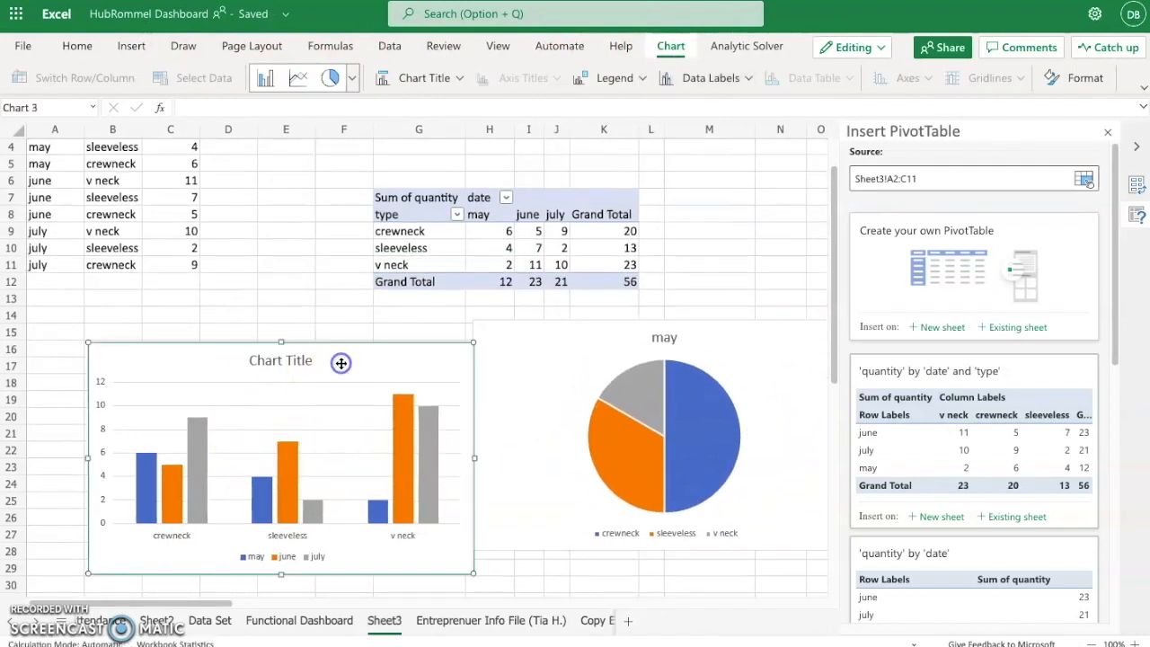
drag(398, 365, 364, 332)
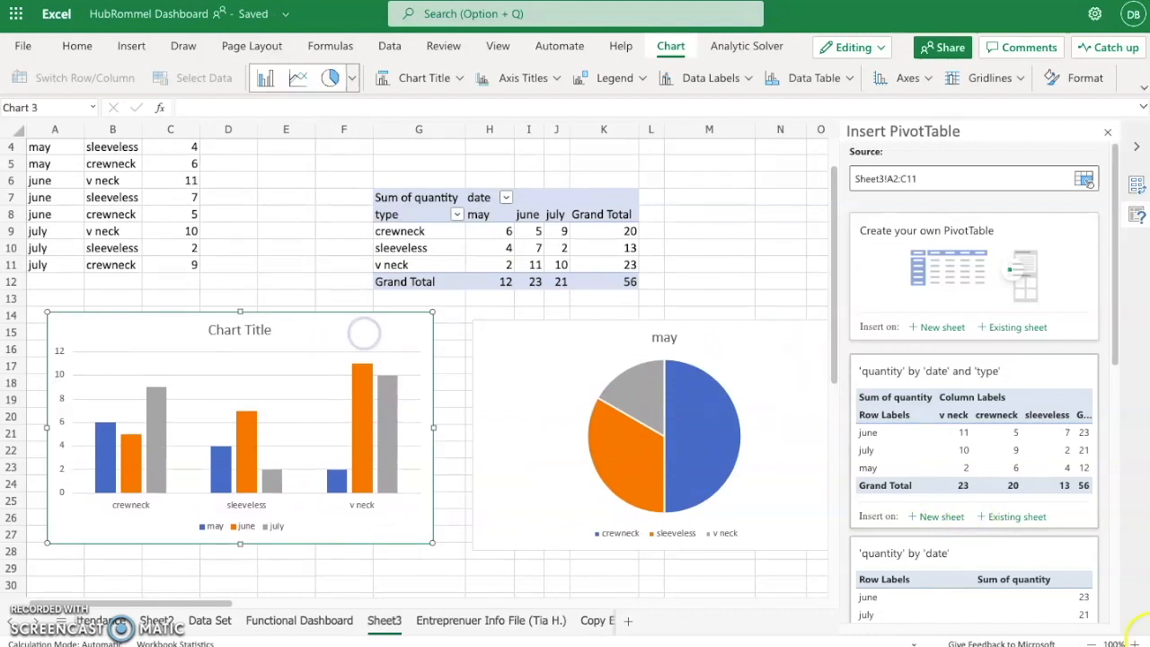
- Change the column chart's title to "T-Shirt Count" with the sheet enlarged to 140%
click(1137, 643)
click(1137, 644)
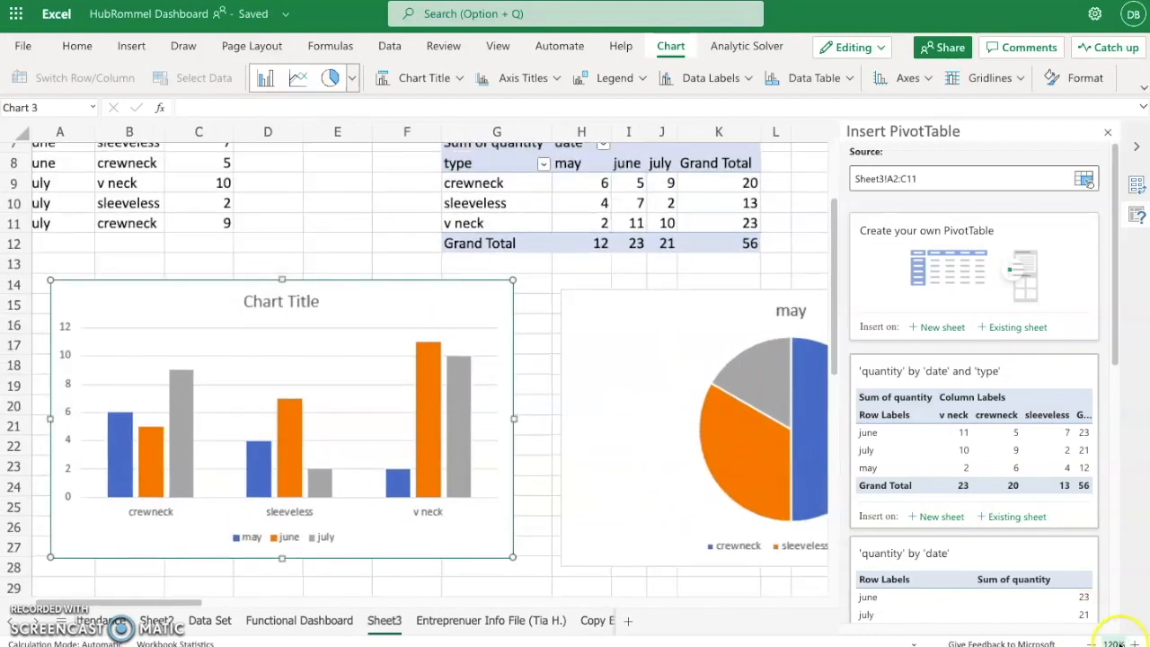
click(1137, 644)
click(1137, 643)
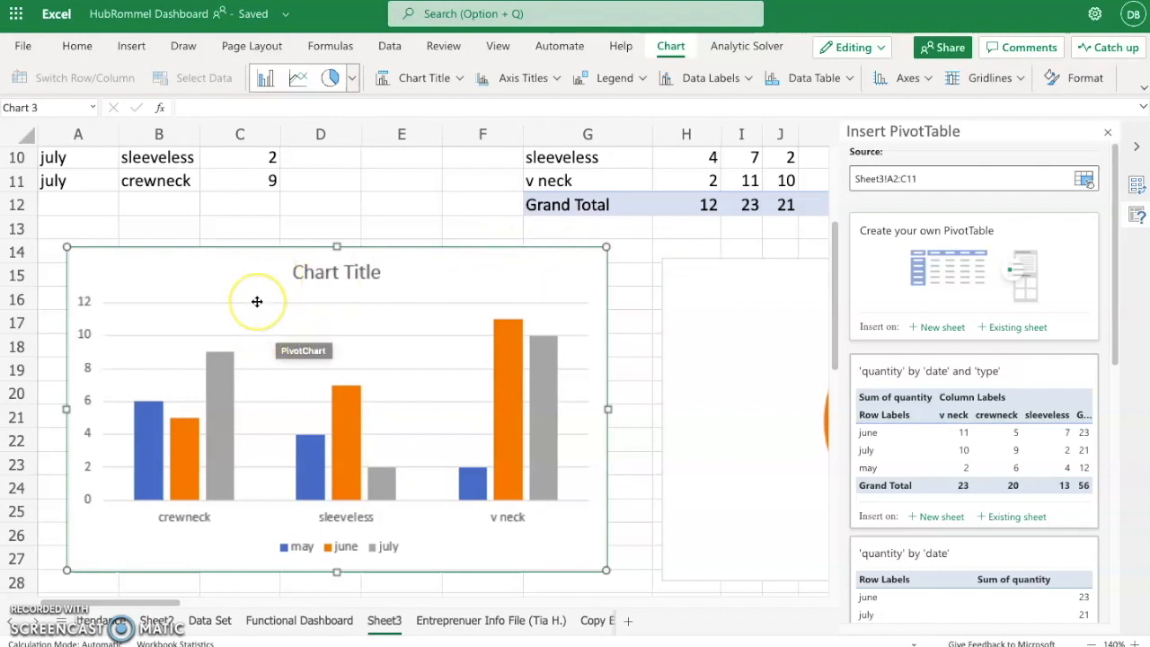
click(670, 49)
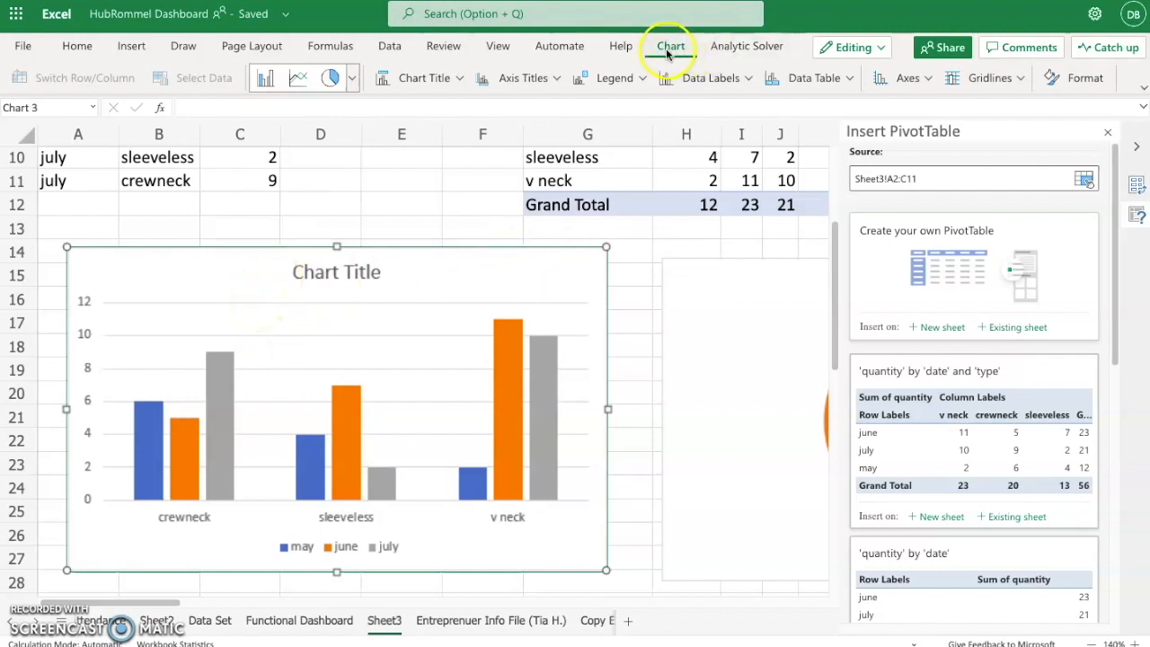
click(1098, 79)
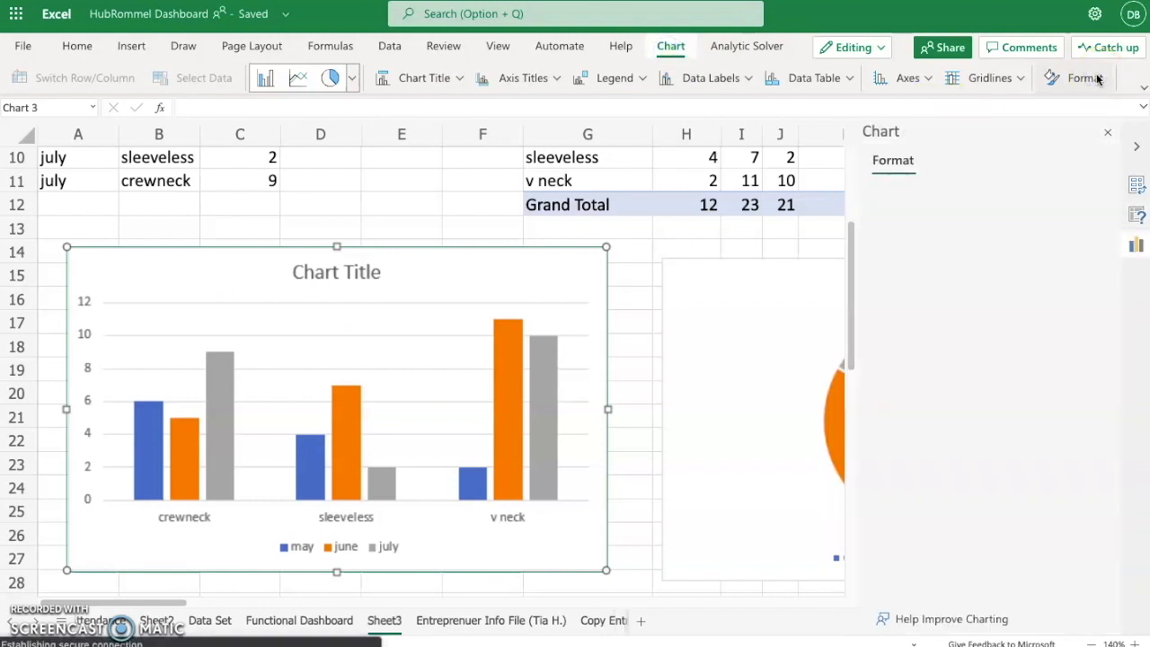
click(915, 201)
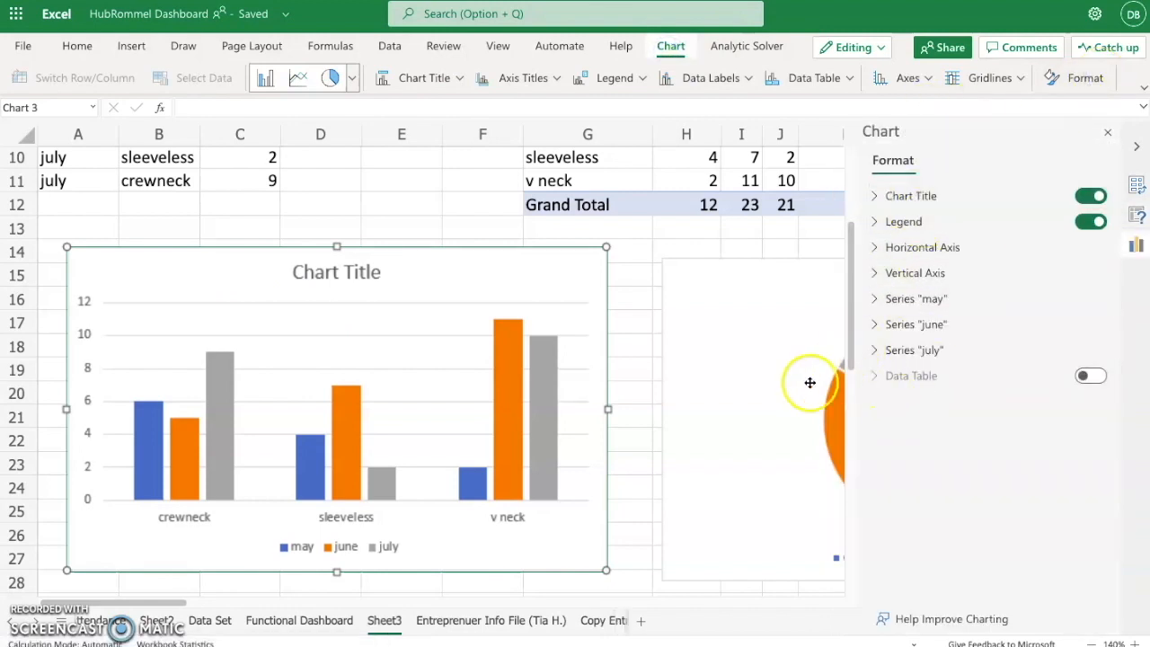
click(882, 196)
click(1033, 228)
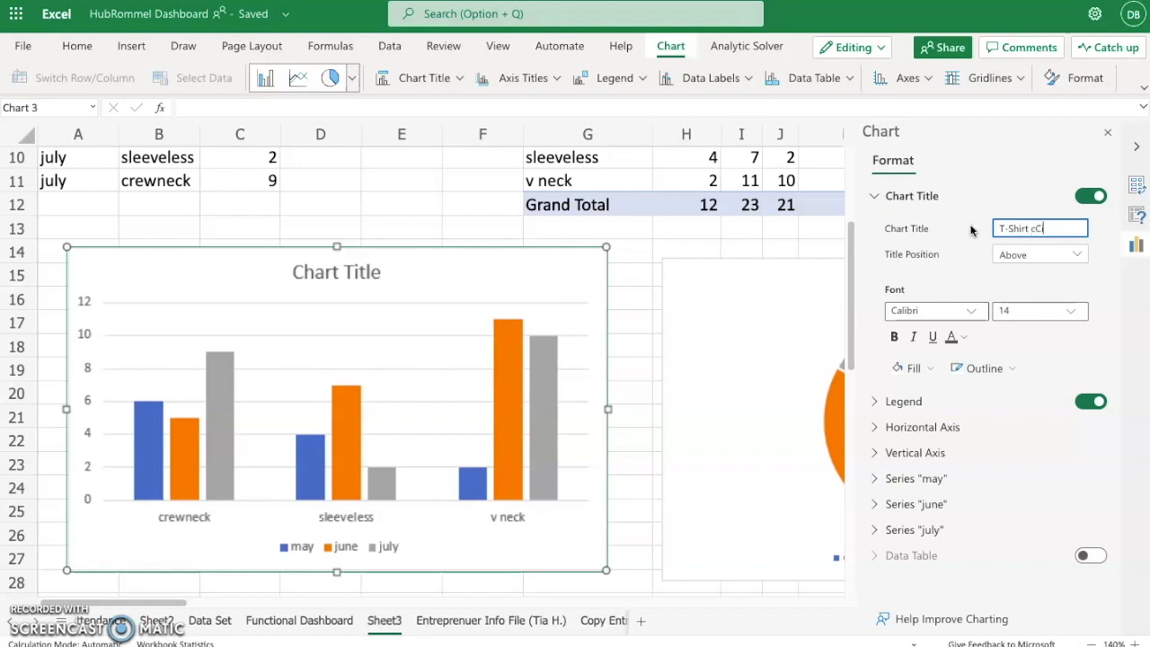
click(1027, 310)
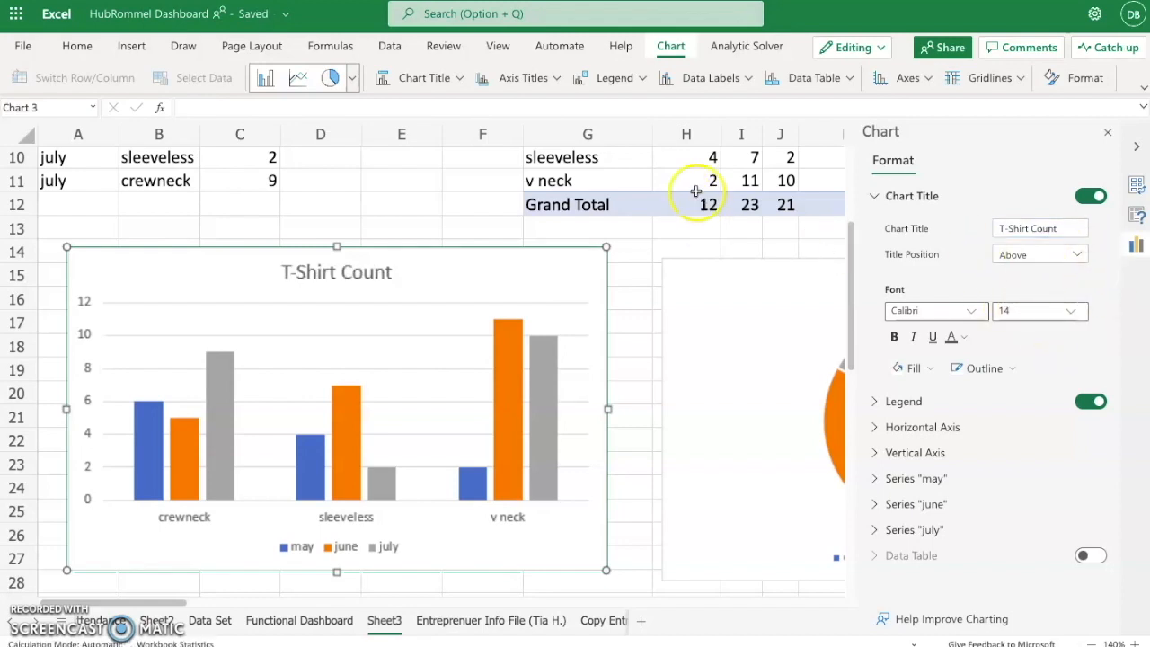
click(1047, 258)
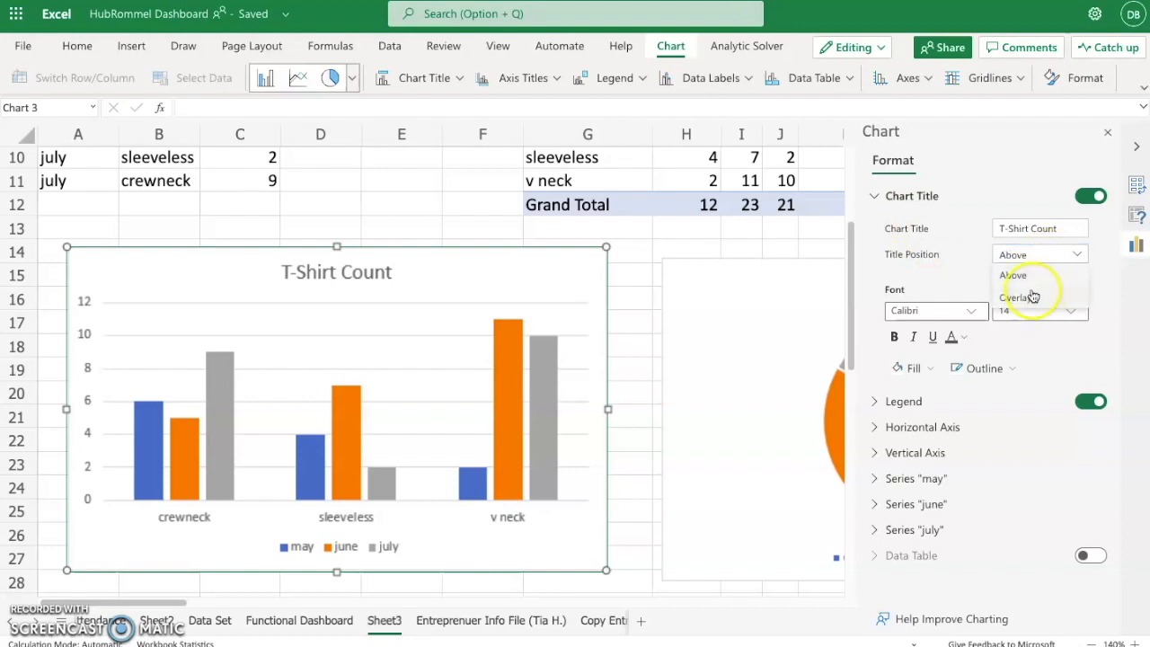
click(951, 258)
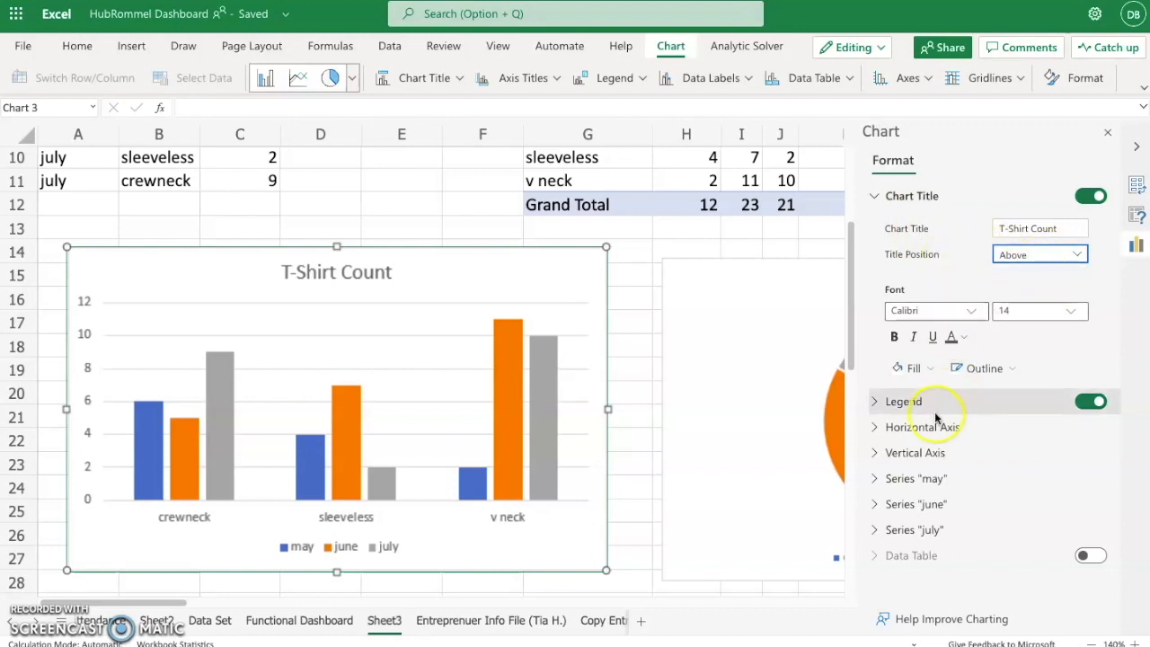
- Set the column chart's legend position to Top
click(871, 405)
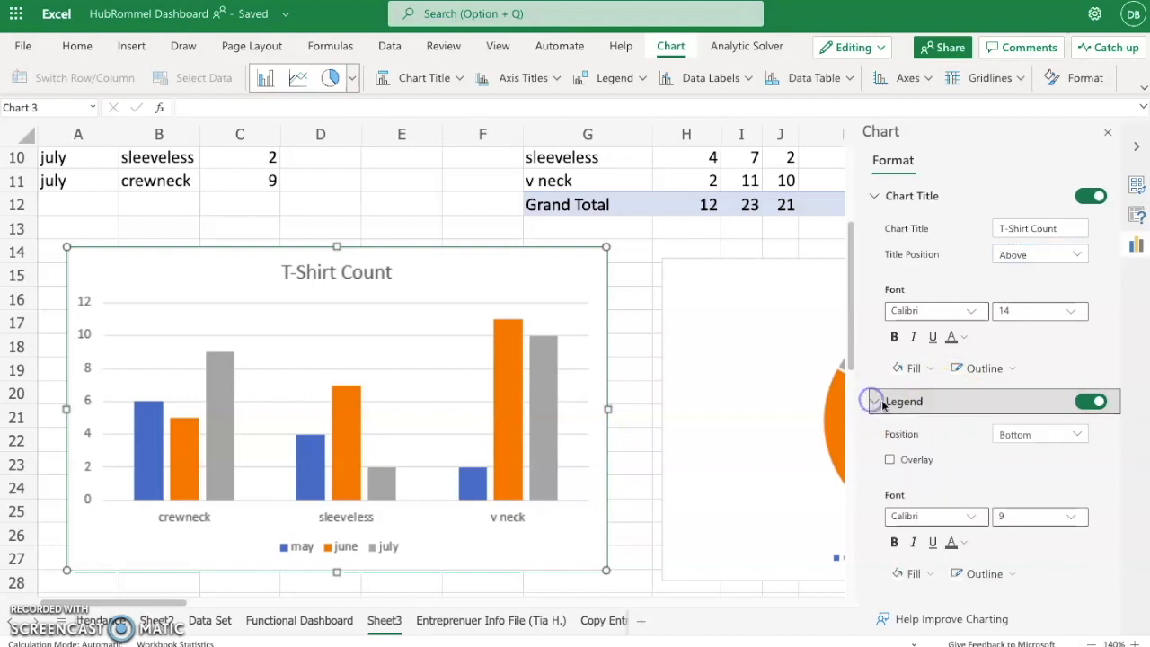
scroll(928, 439, down, 2)
click(1056, 255)
click(1033, 277)
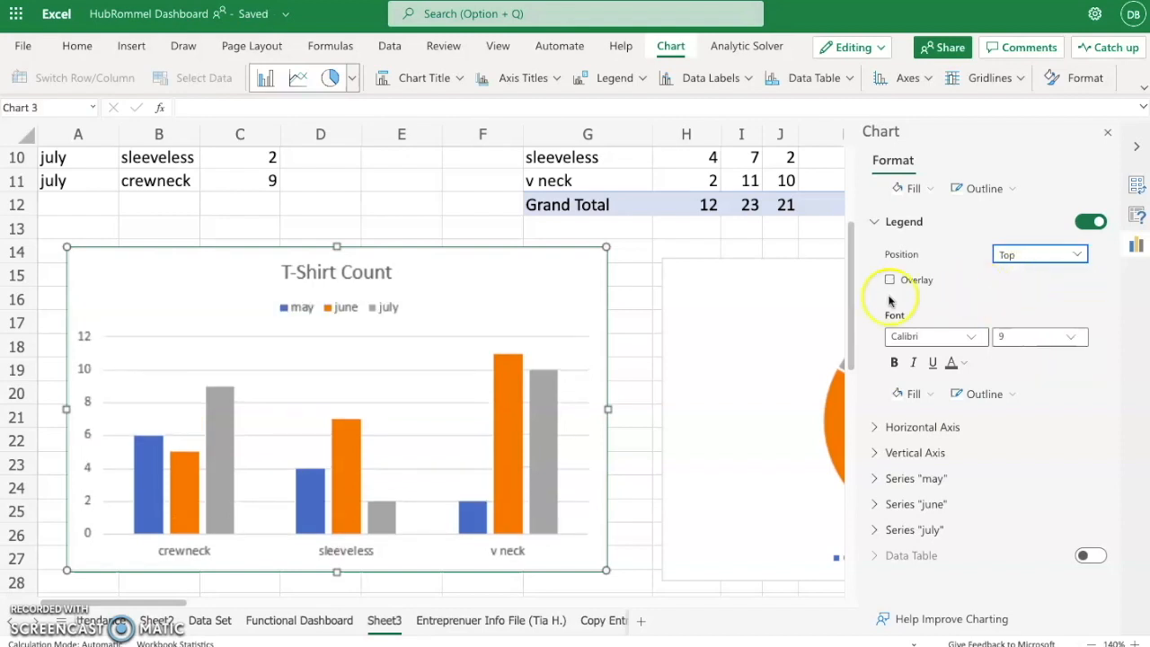
- Set the label position of the column chart's horizontal axis to Low
click(870, 428)
scroll(904, 458, down, 3)
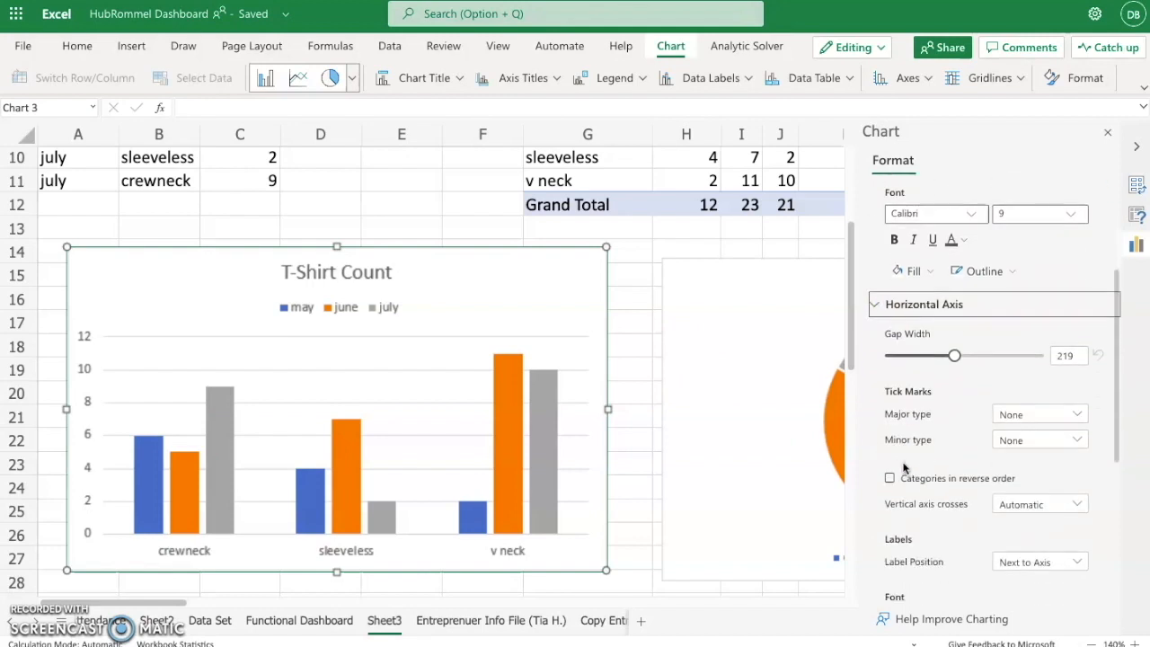
scroll(903, 467, down, 2)
scroll(958, 480, down, 1)
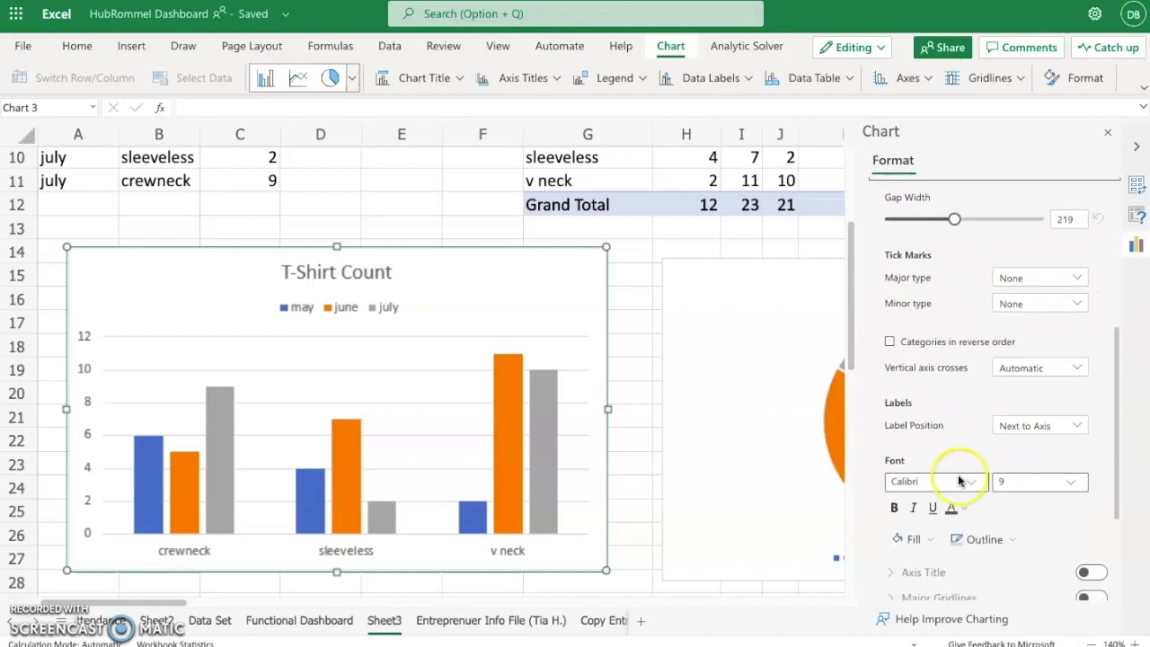
click(1064, 425)
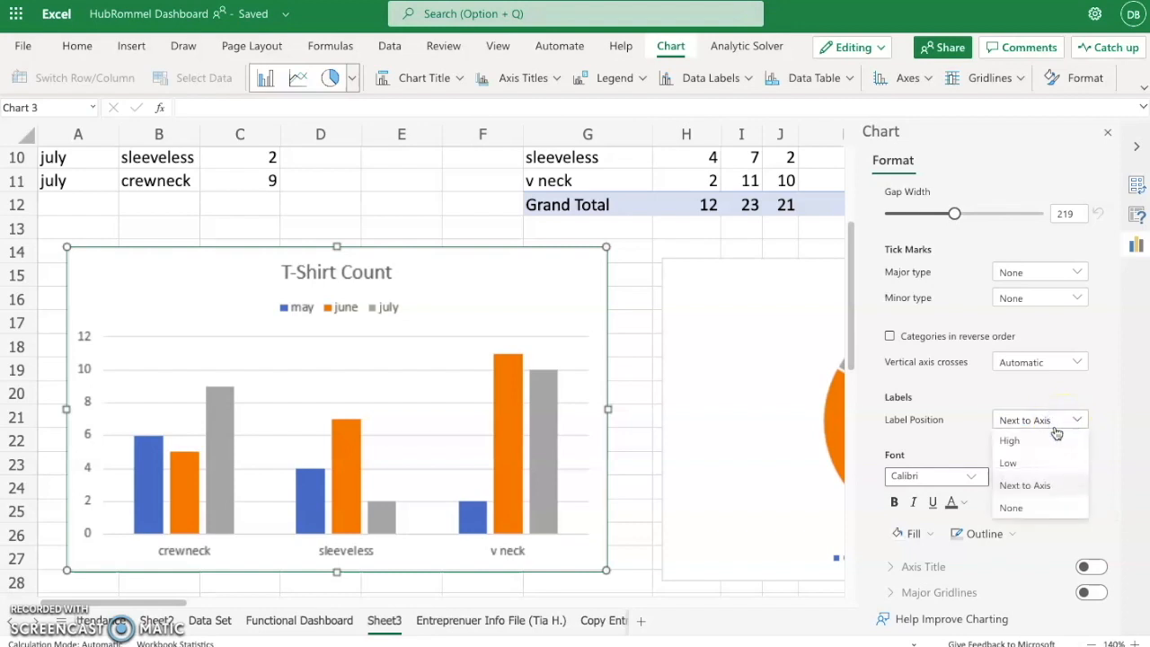
click(1045, 463)
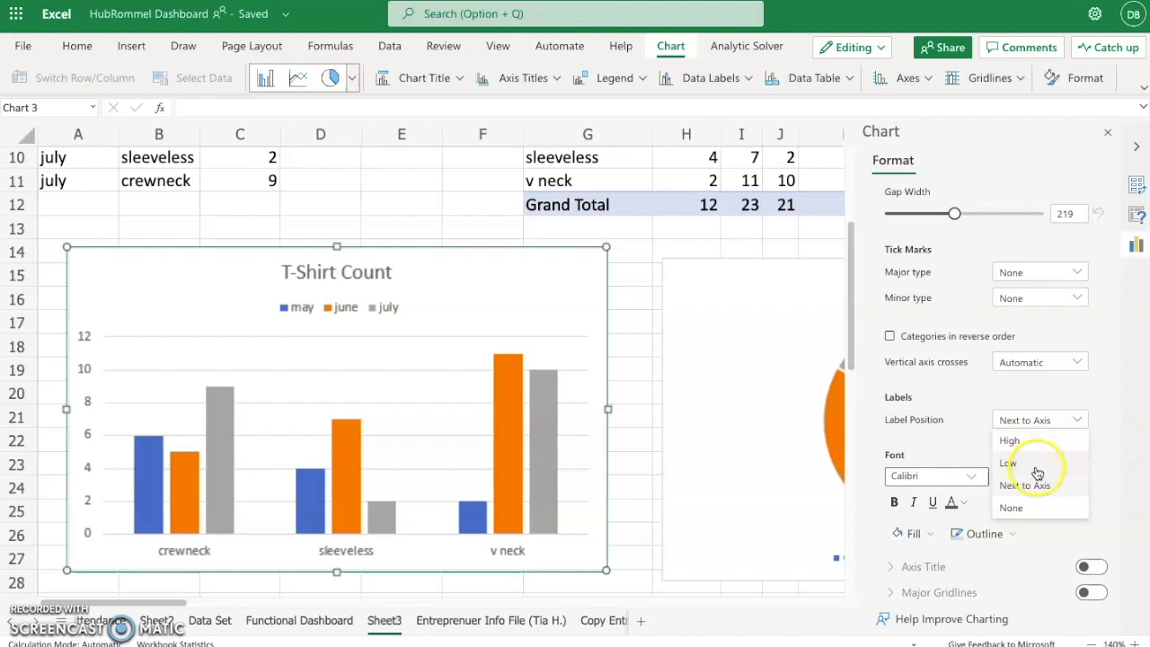
- Turn on the horizontal axis title of the column chart and set its text to "T-Shirt Type"
scroll(1017, 475, down, 3)
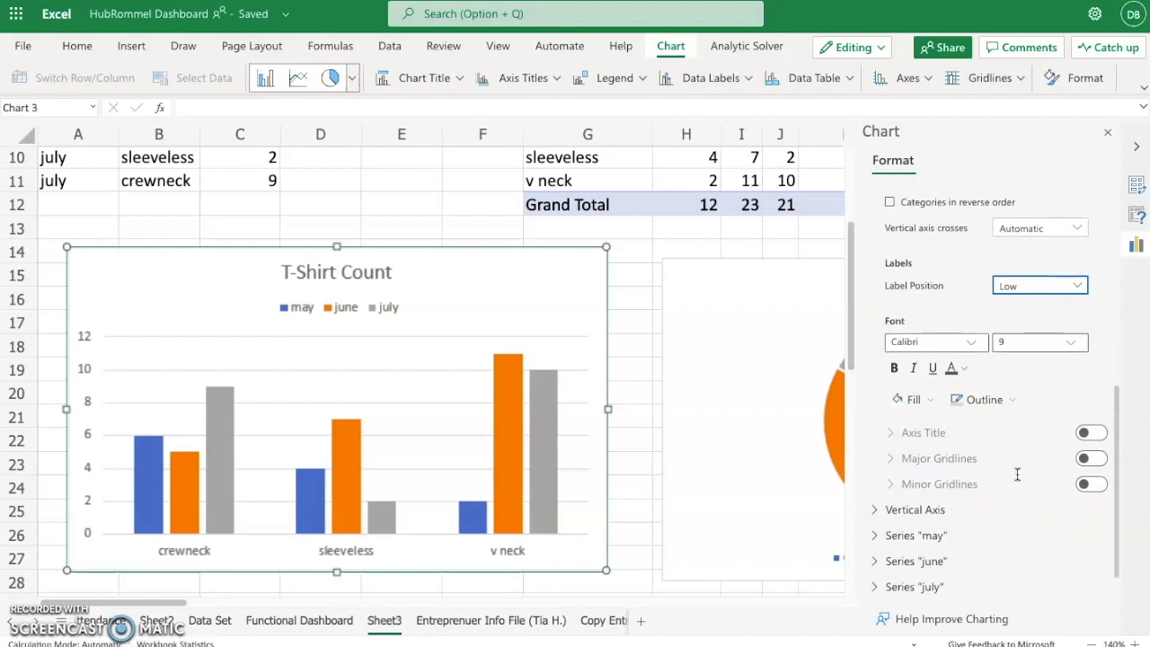
click(1088, 404)
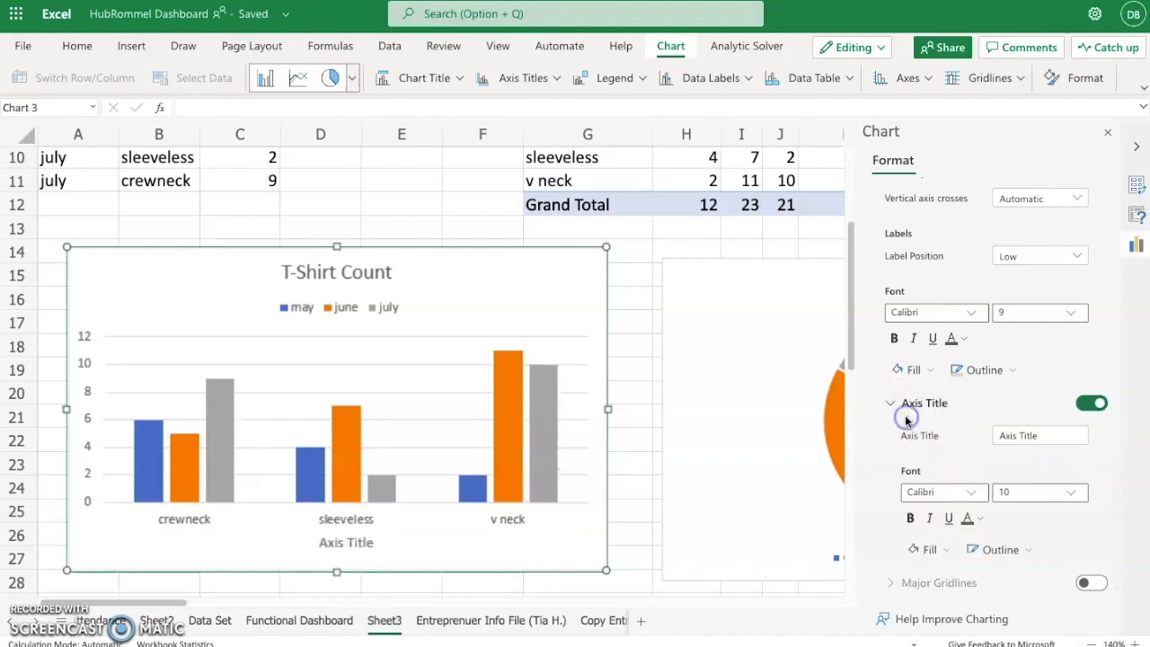
scroll(989, 422, down, 1)
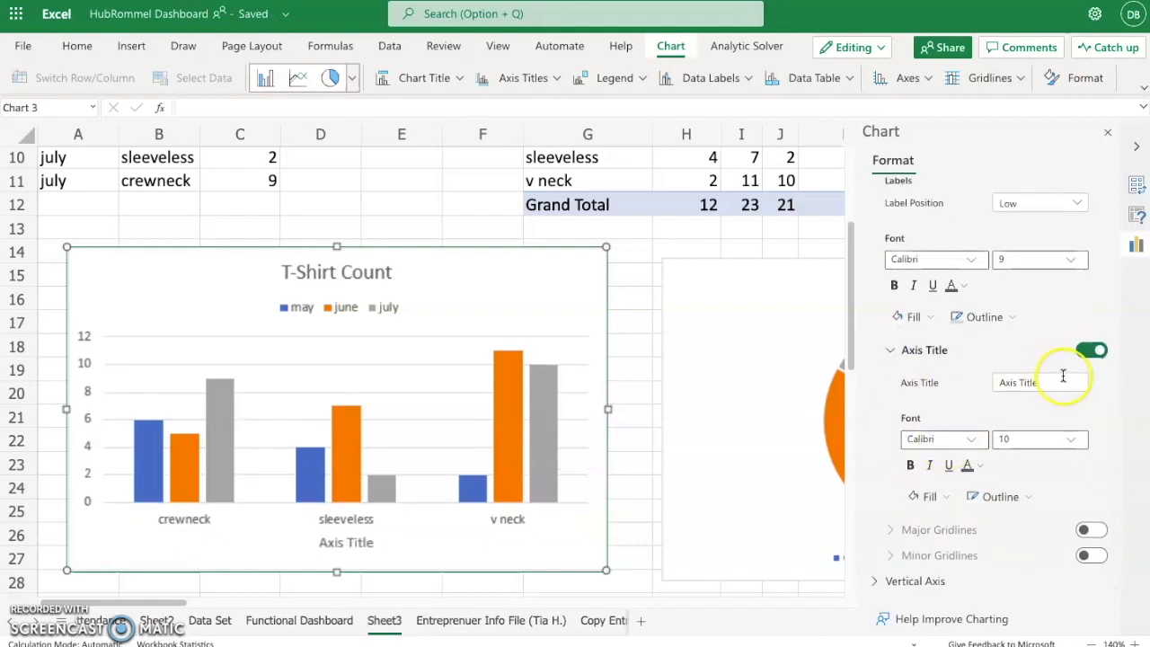
click(1060, 379)
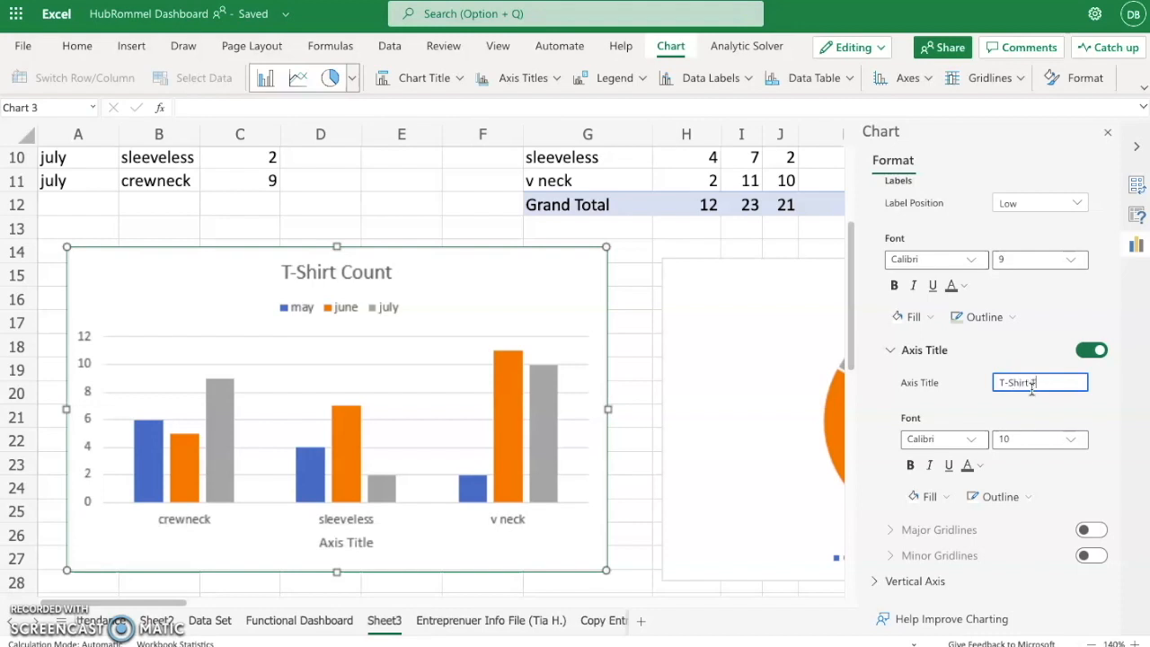
click(1079, 407)
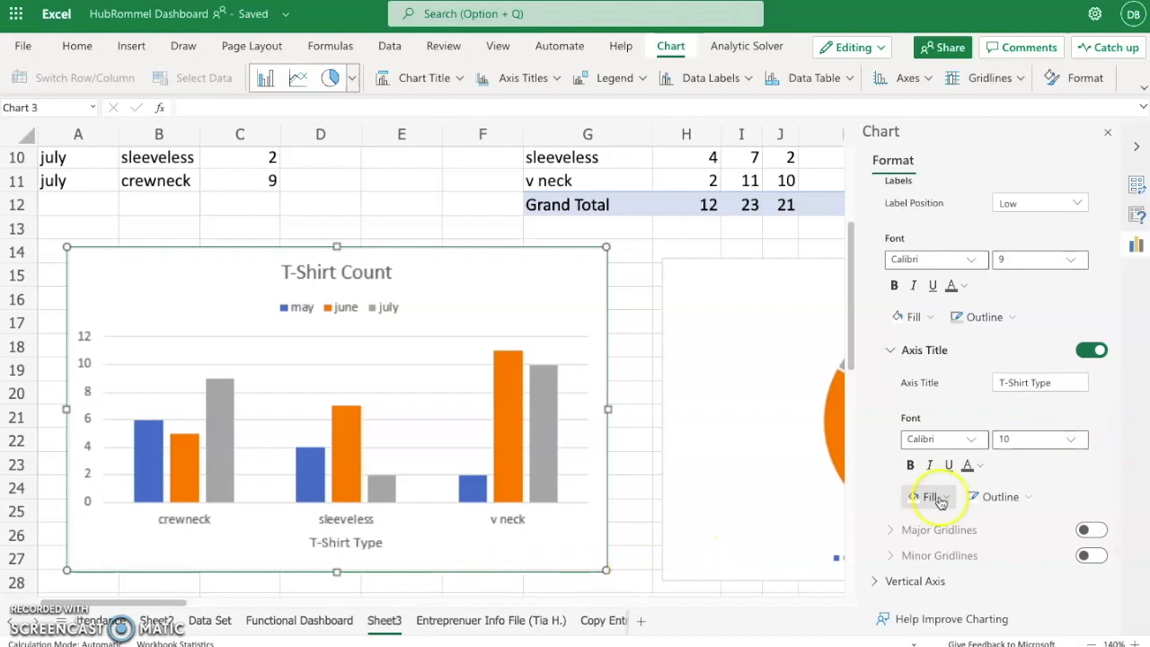
- Turn on the vertical axis title of the column chart and set its text to "Quantity"
scroll(935, 488, down, 3)
click(882, 453)
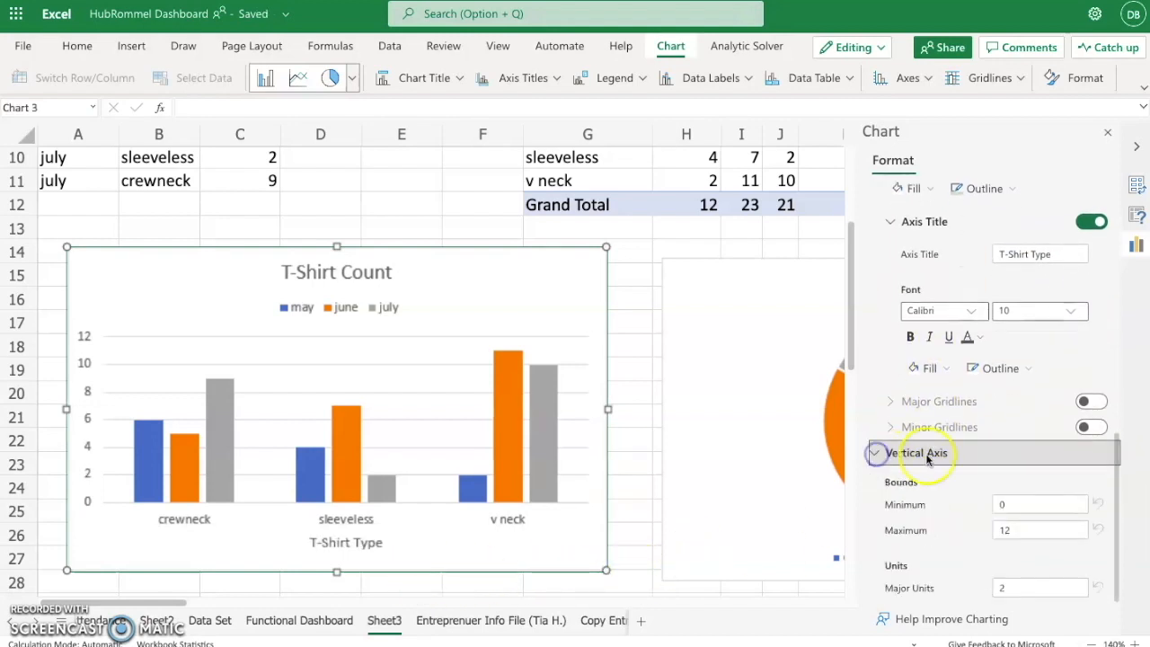
scroll(943, 460, down, 5)
scroll(951, 460, down, 7)
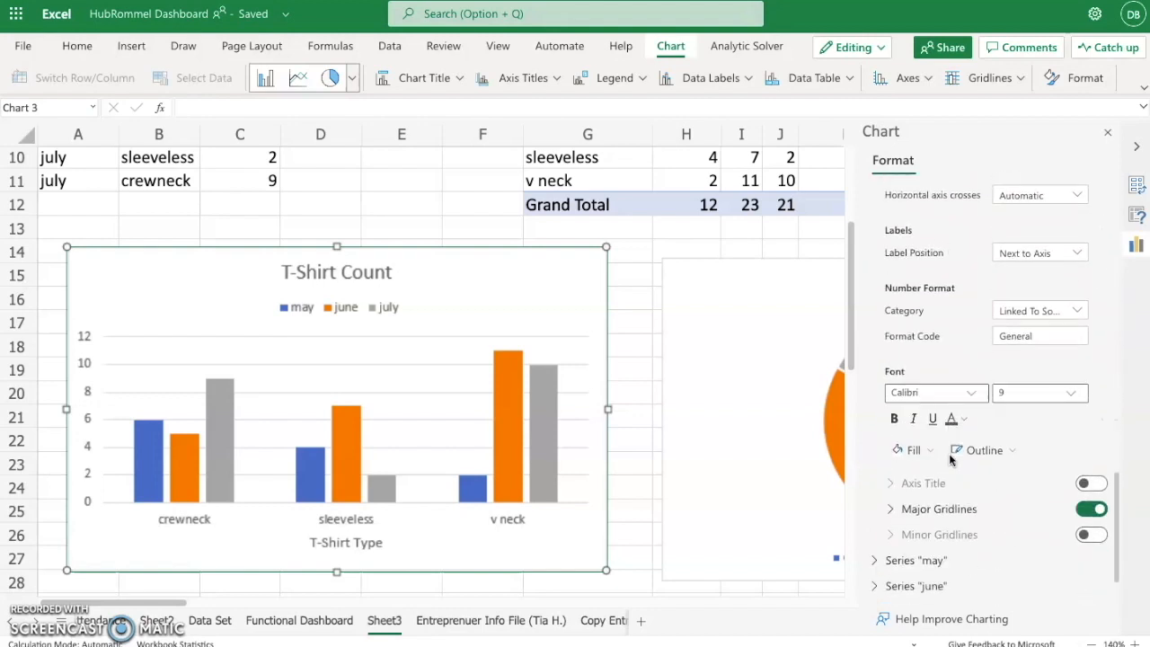
click(1086, 486)
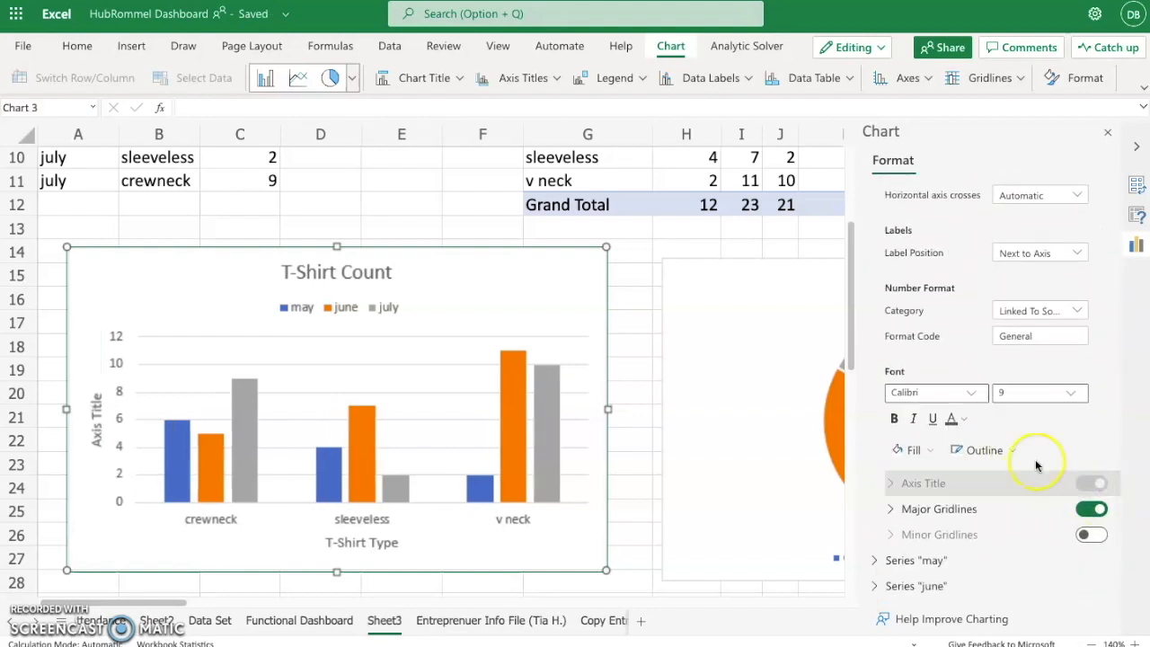
scroll(980, 472, down, 2)
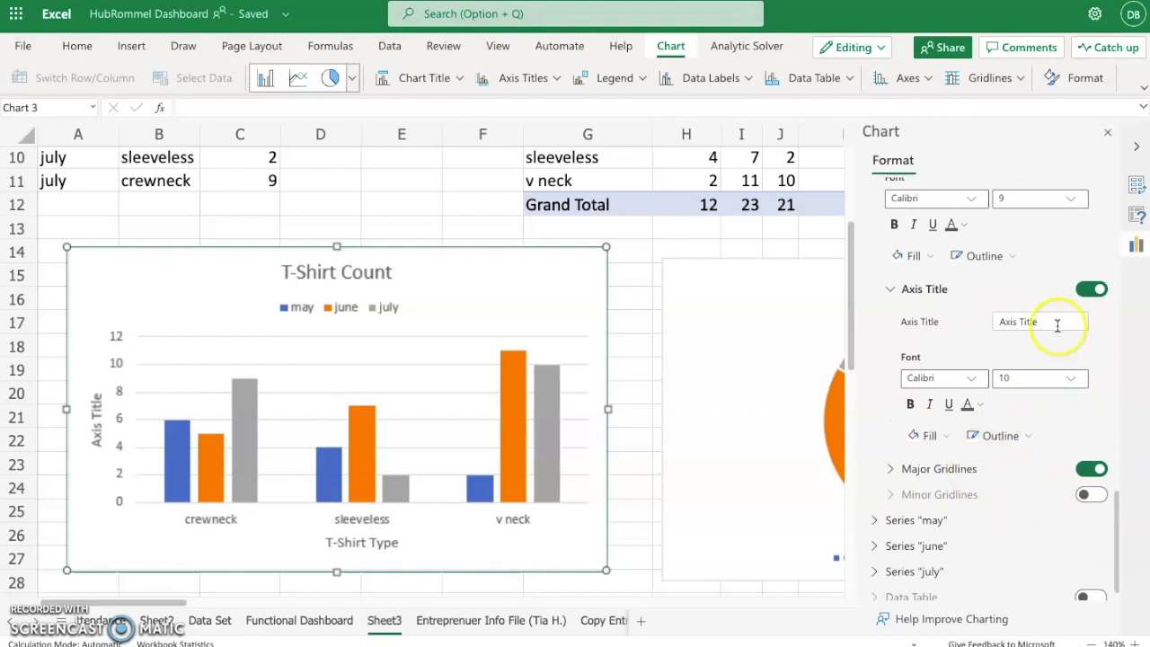
drag(1057, 317, 938, 324)
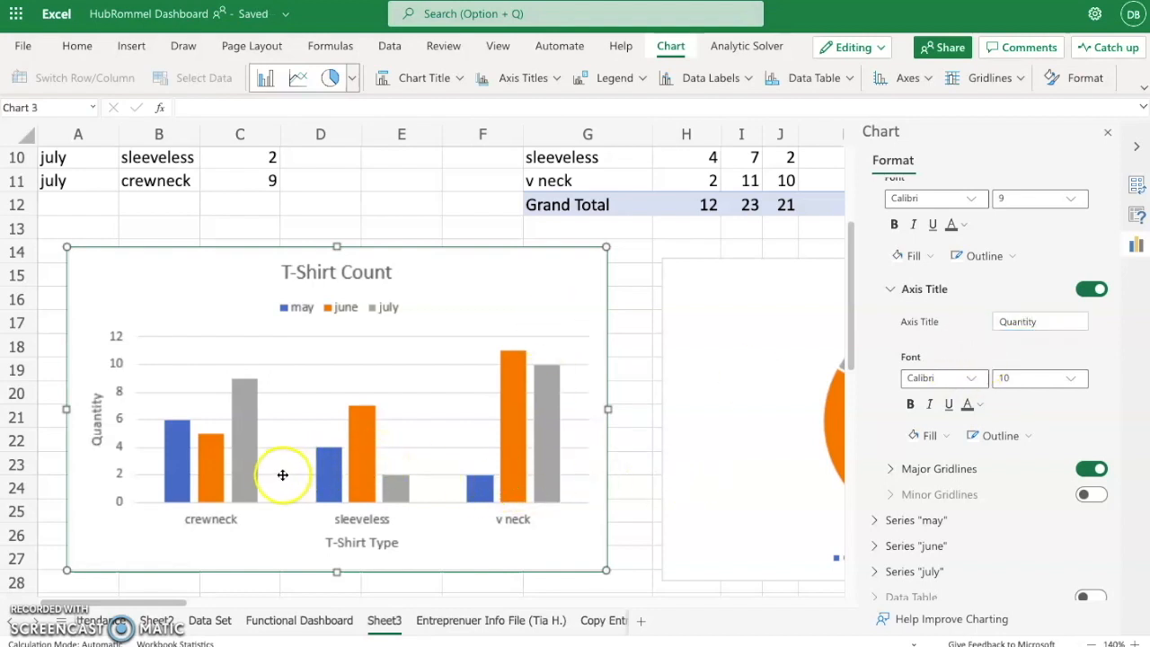
- Review the "may" series options and the other column chart settings, and close the chart formatting
scroll(1048, 290, down, 1)
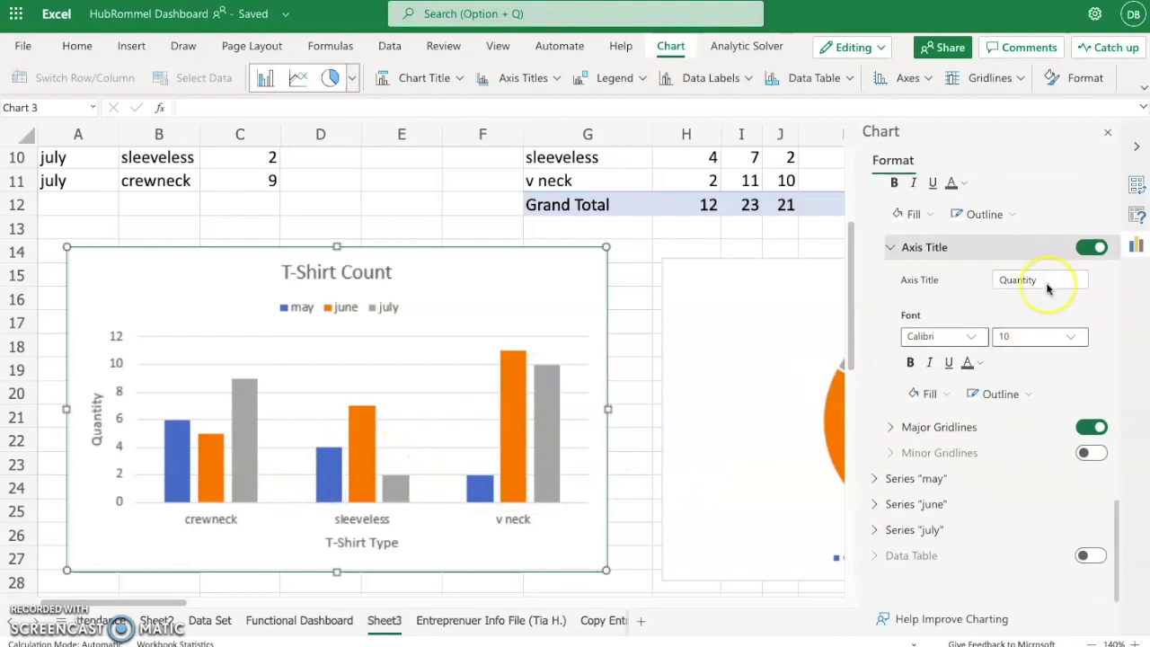
click(877, 482)
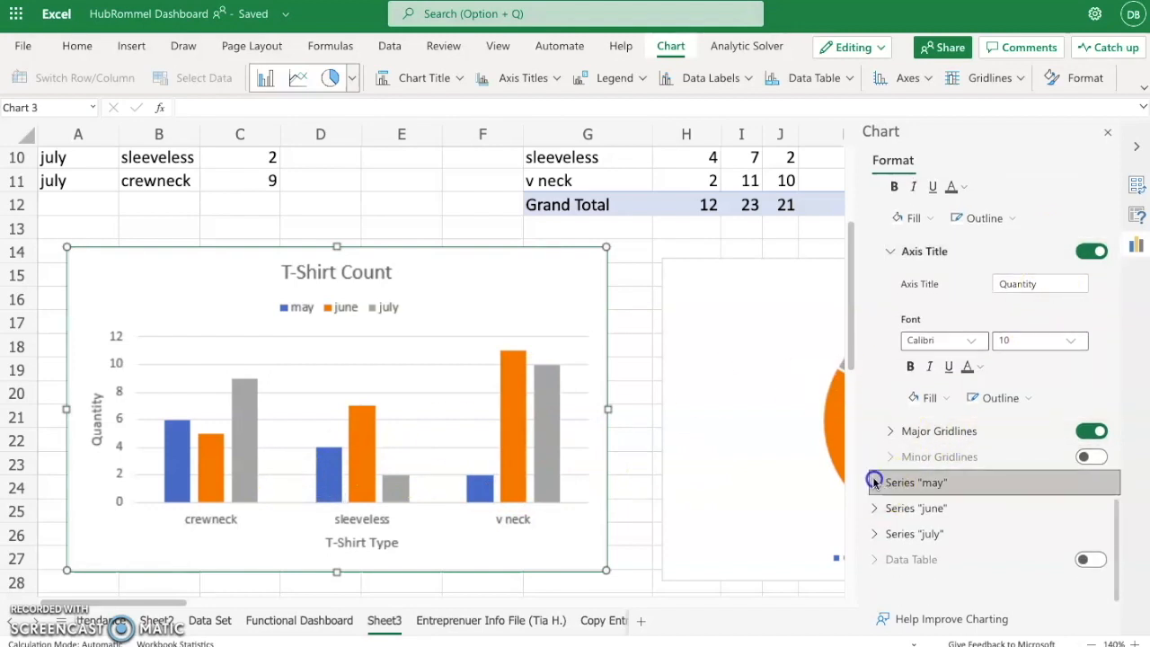
scroll(988, 449, down, 4)
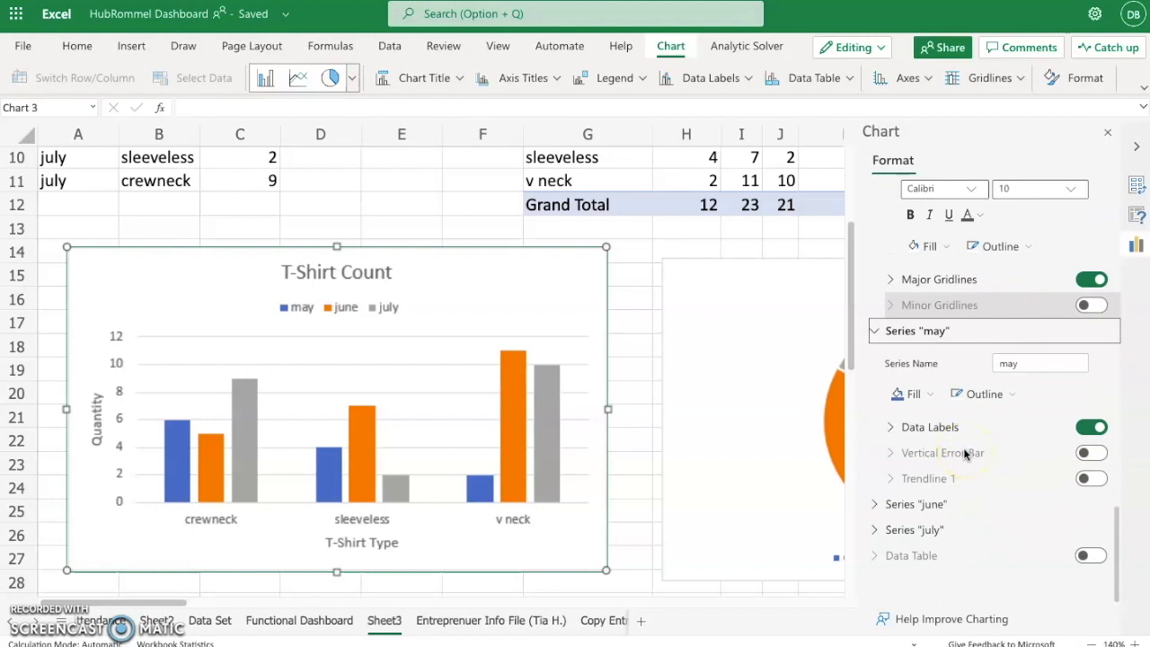
scroll(971, 431, up, 15)
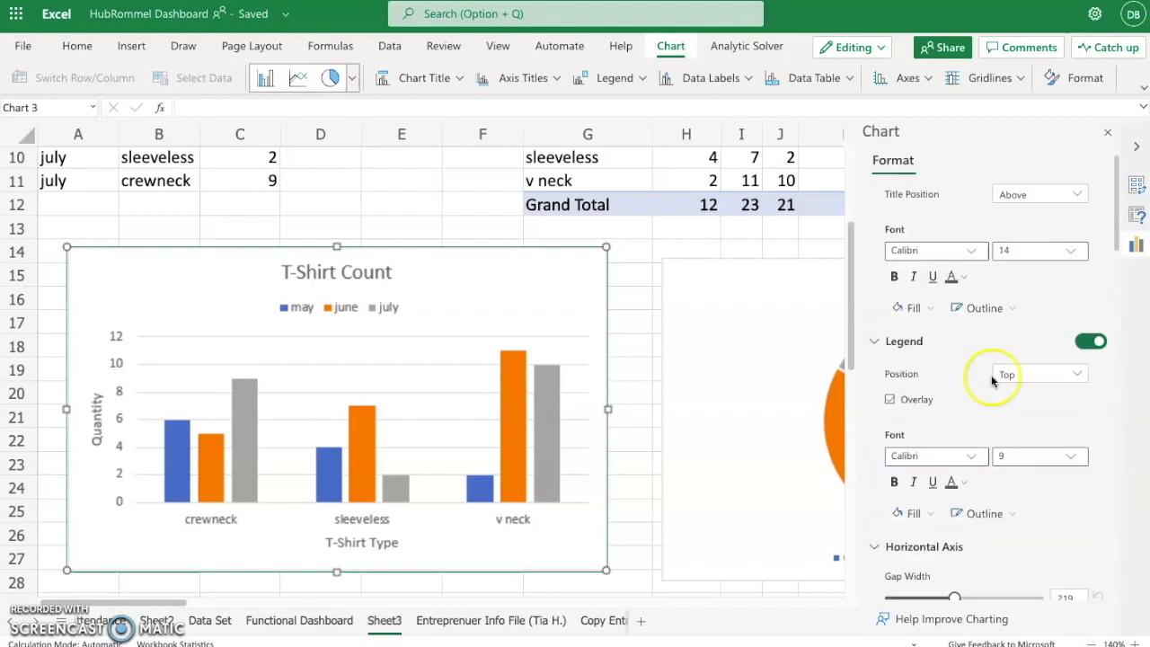
scroll(992, 379, up, 2)
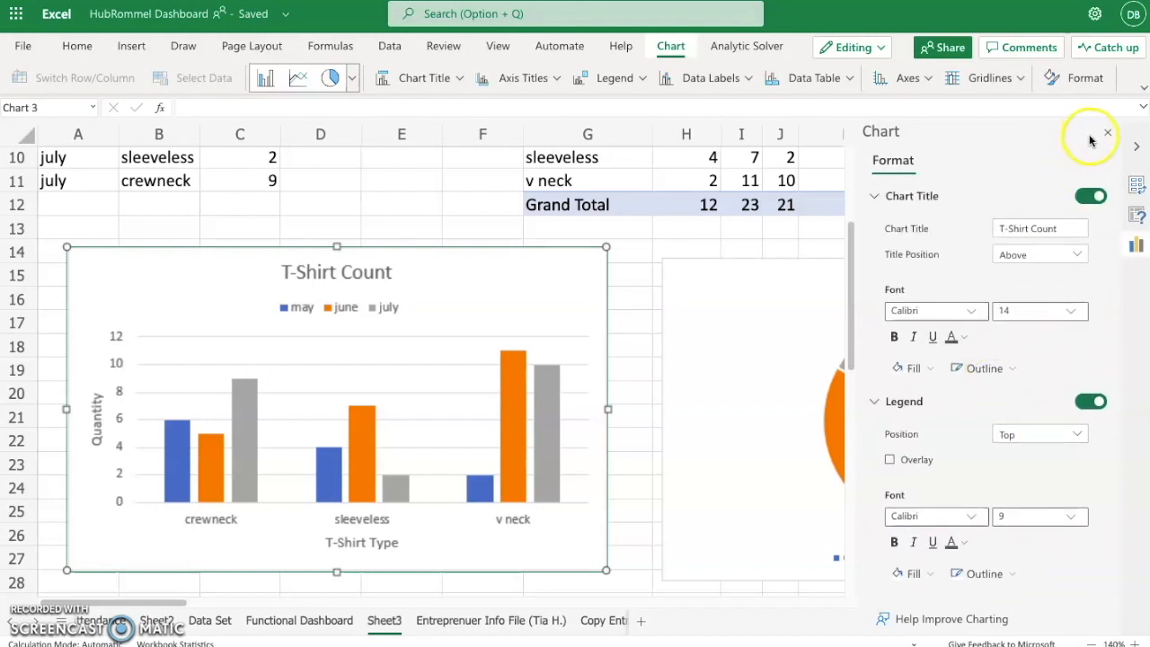
click(1104, 134)
- Change the title of the "may" pie chart to "May T-Shirts"
scroll(495, 426, right, 8)
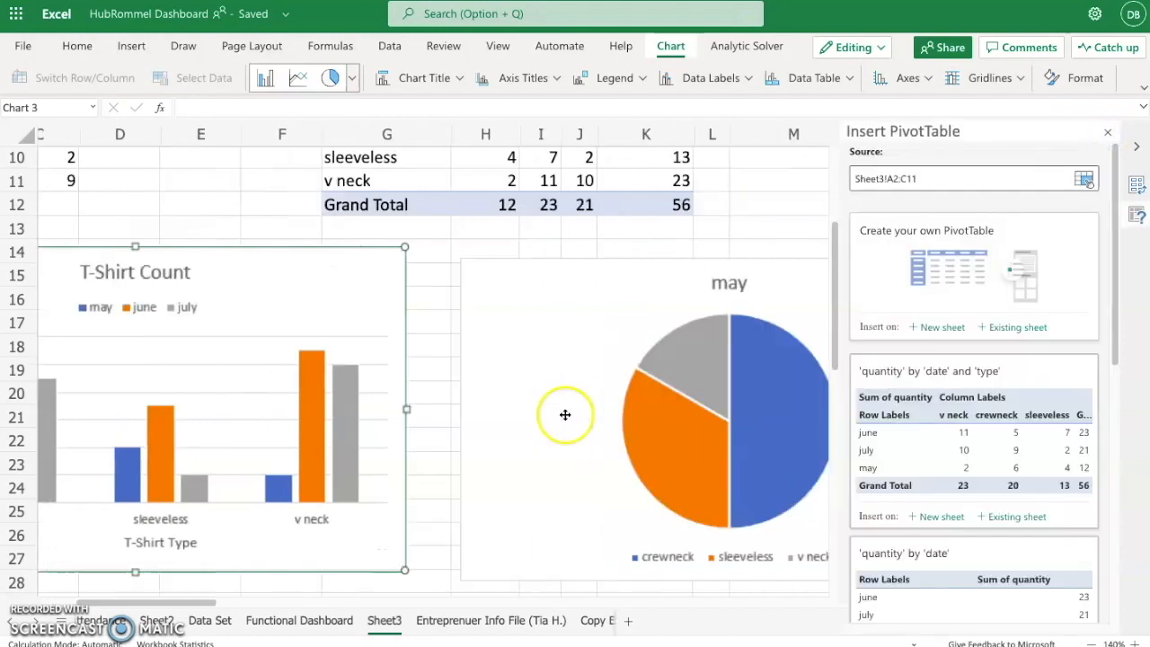
click(627, 405)
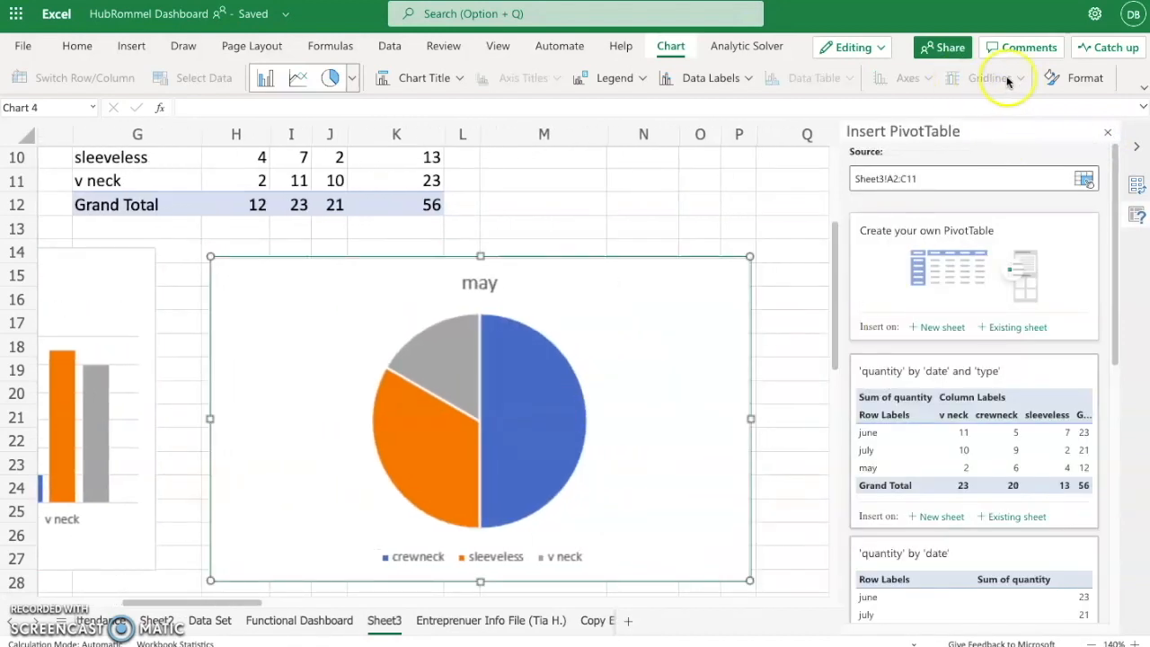
click(1086, 81)
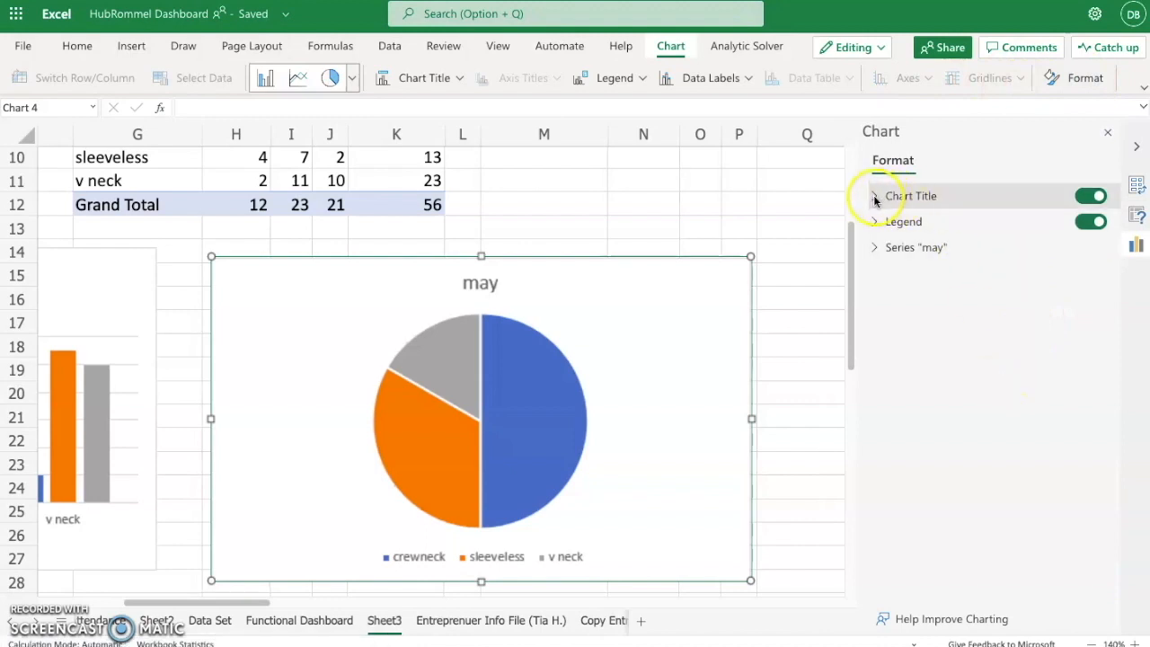
click(875, 199)
click(1024, 229)
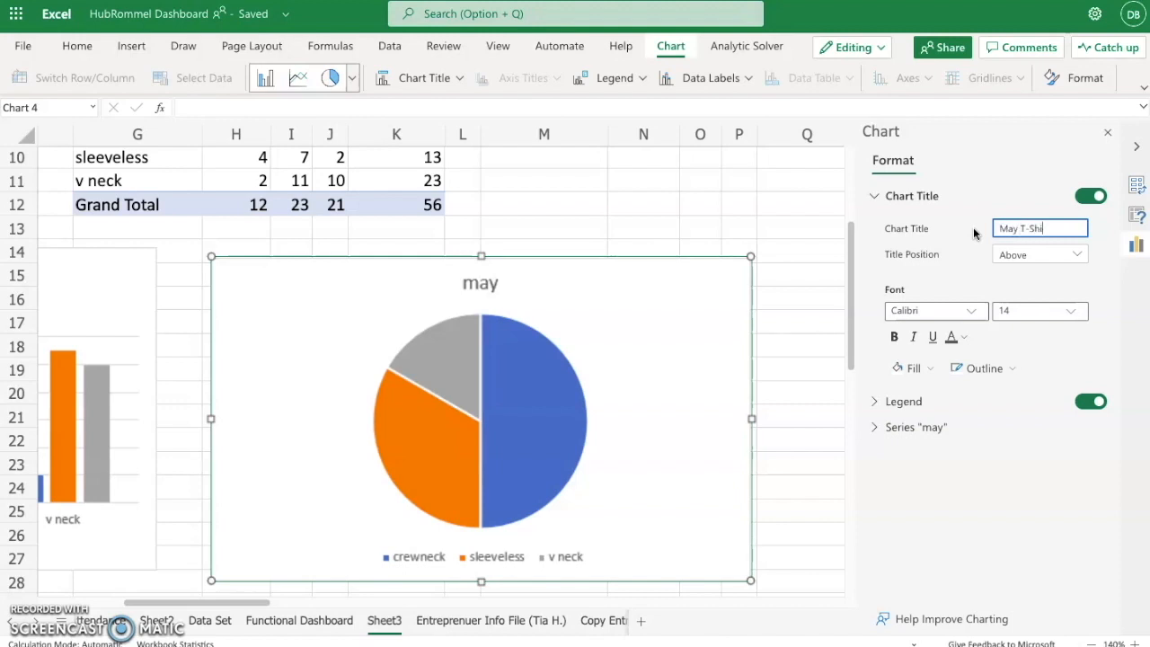
text(s)
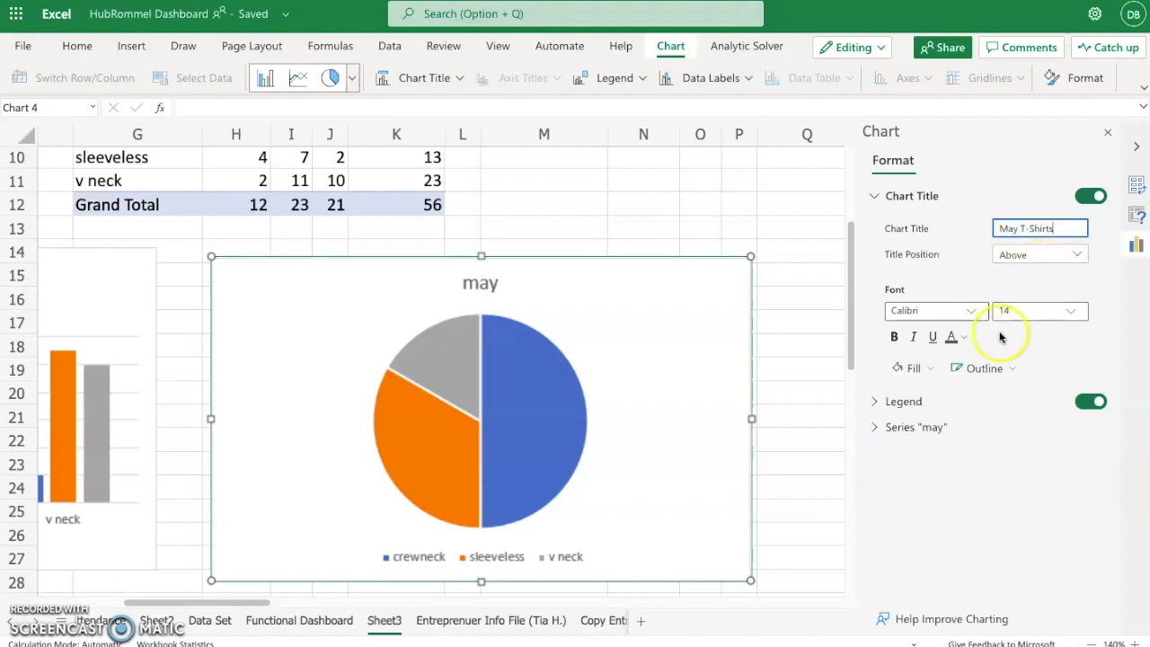
click(1022, 454)
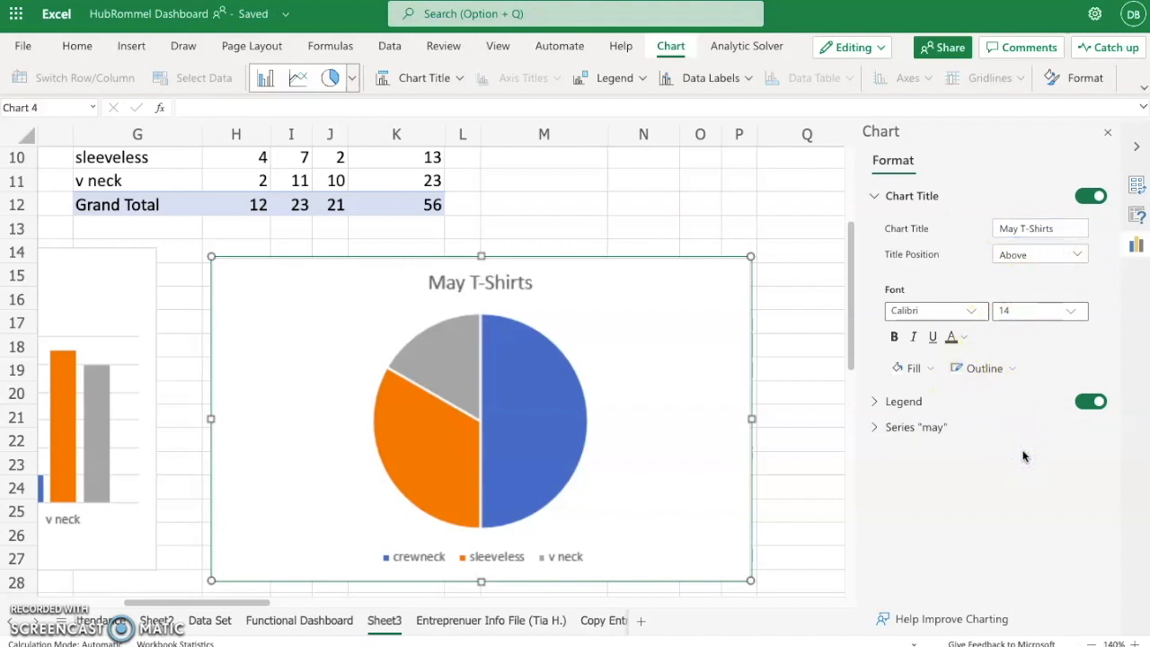
click(875, 402)
scroll(945, 521, down, 1)
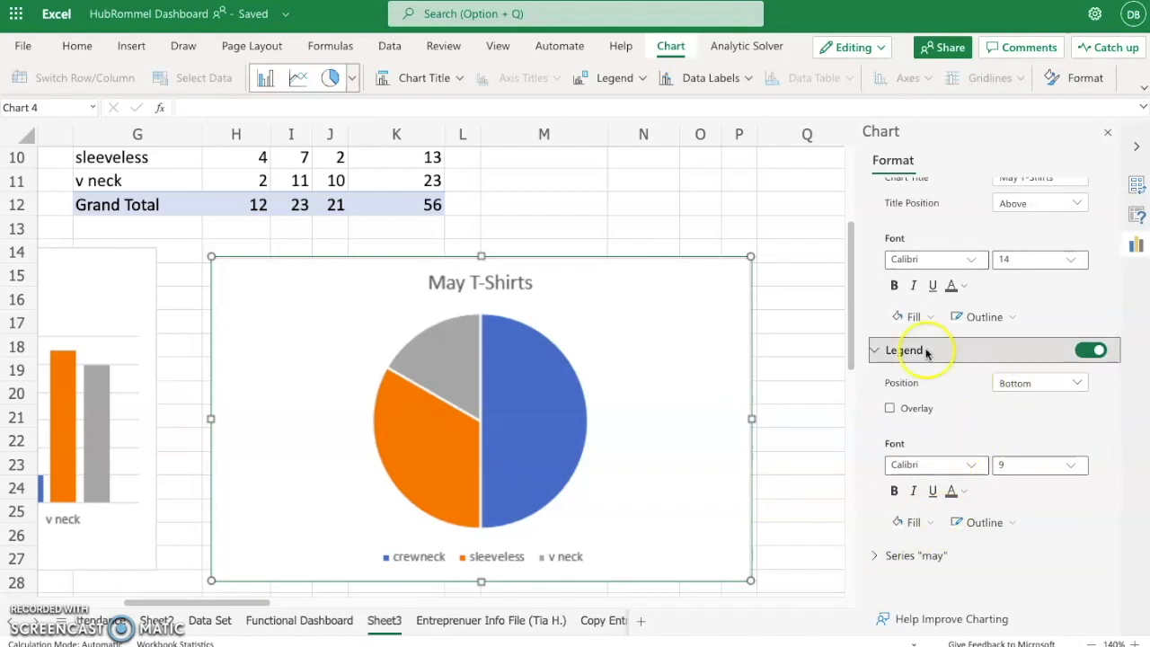
scroll(929, 350, up, 1)
- Add data labels to the May T-Shirts pie chart and position them at Outside End
right_click(628, 343)
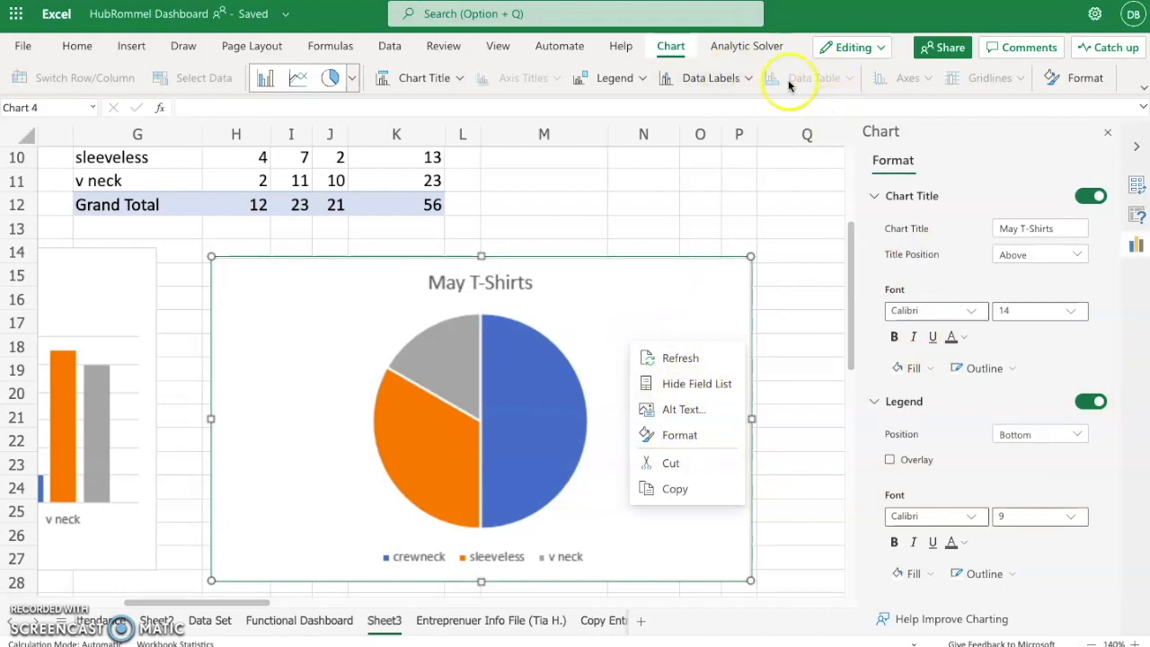
click(730, 80)
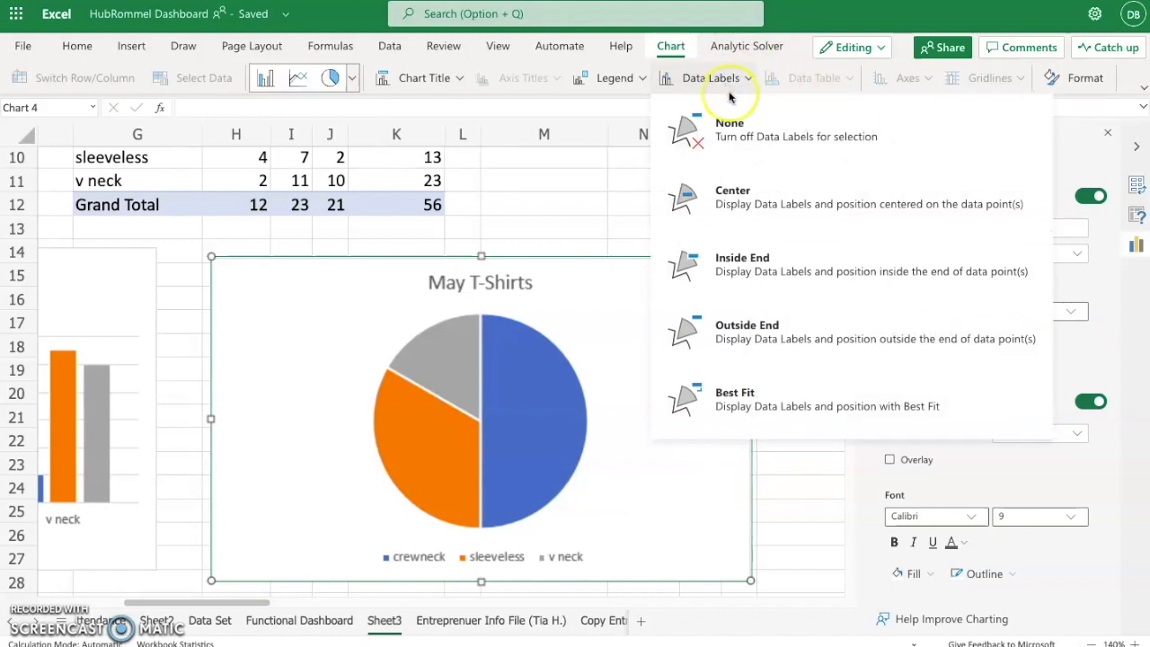
click(732, 192)
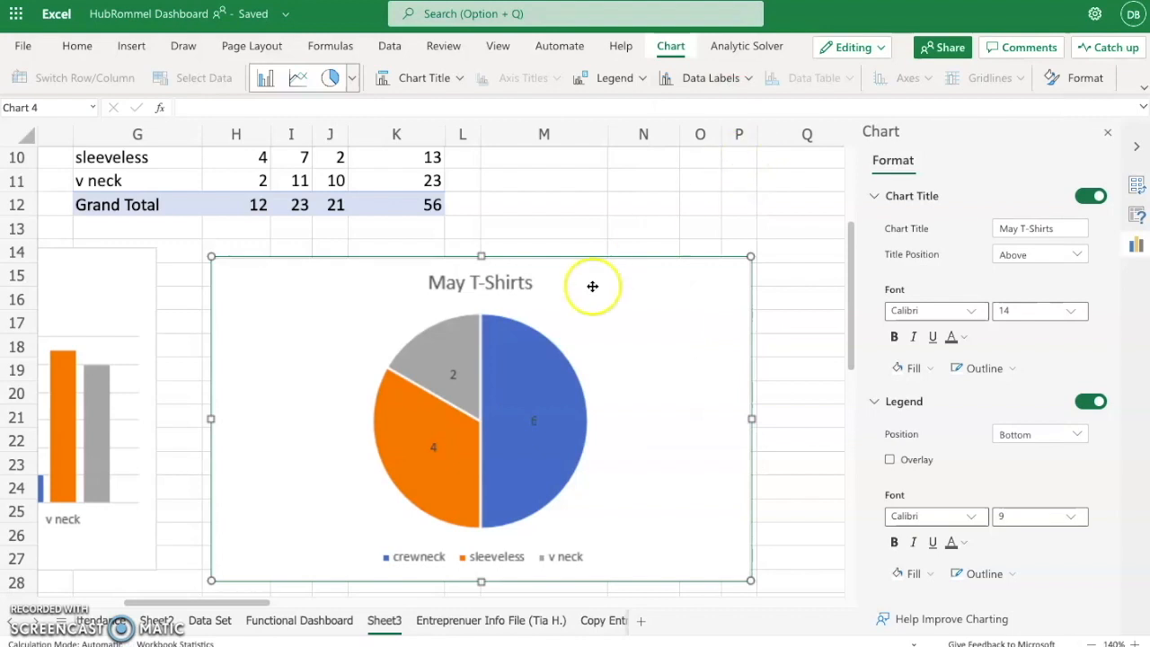
click(711, 79)
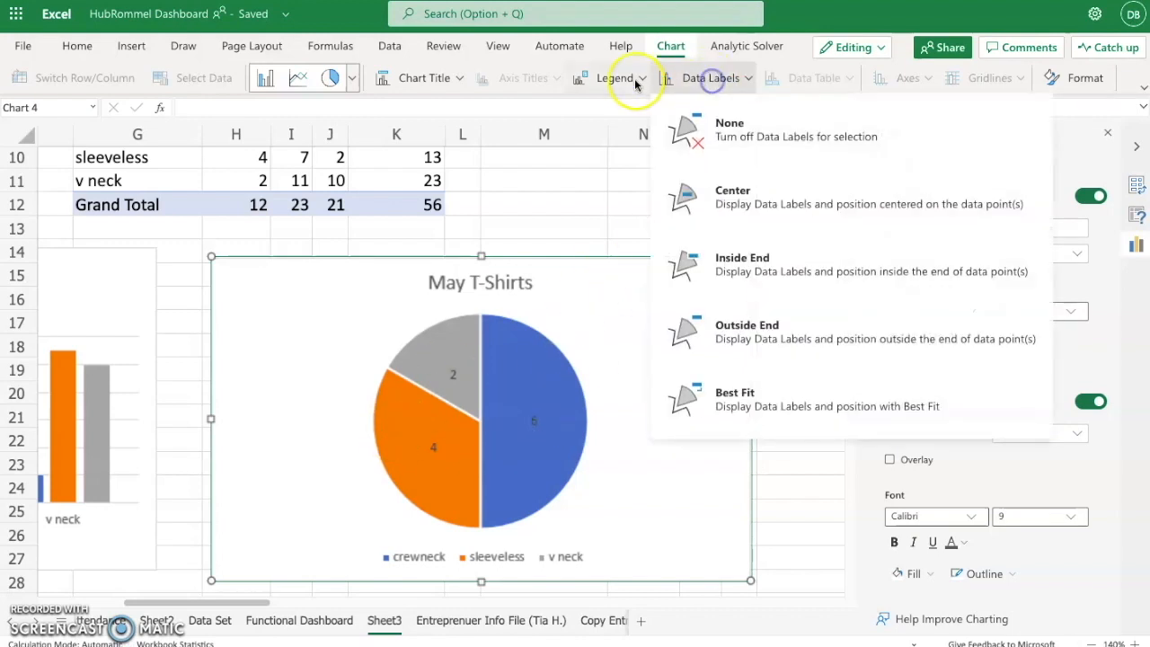
click(760, 335)
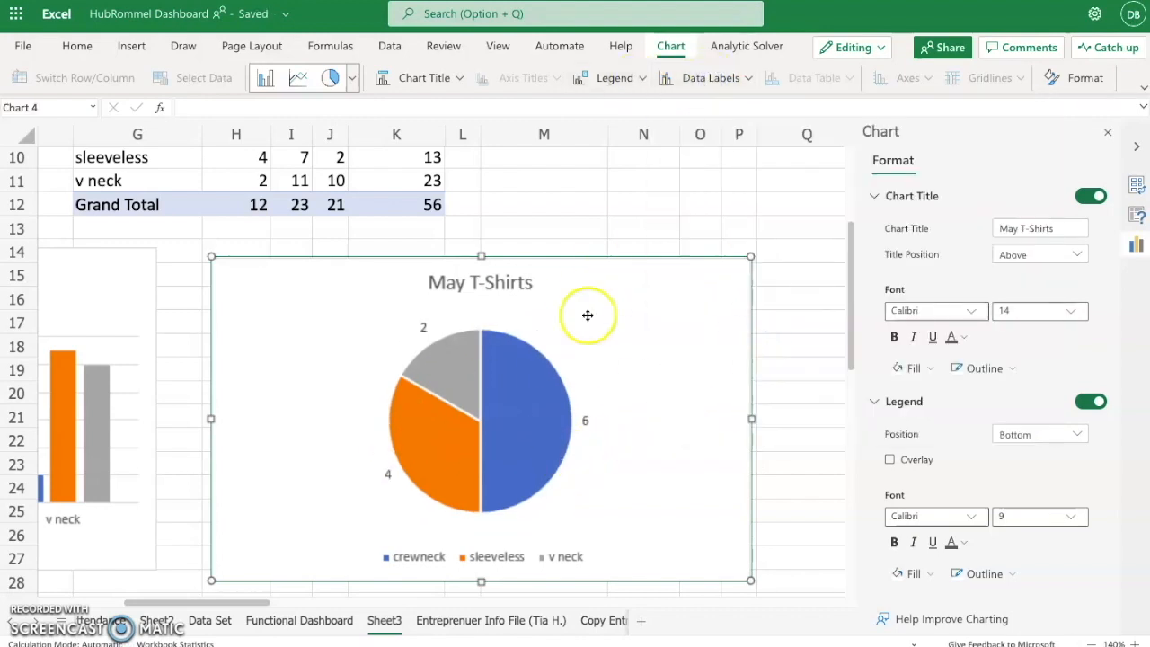
click(692, 78)
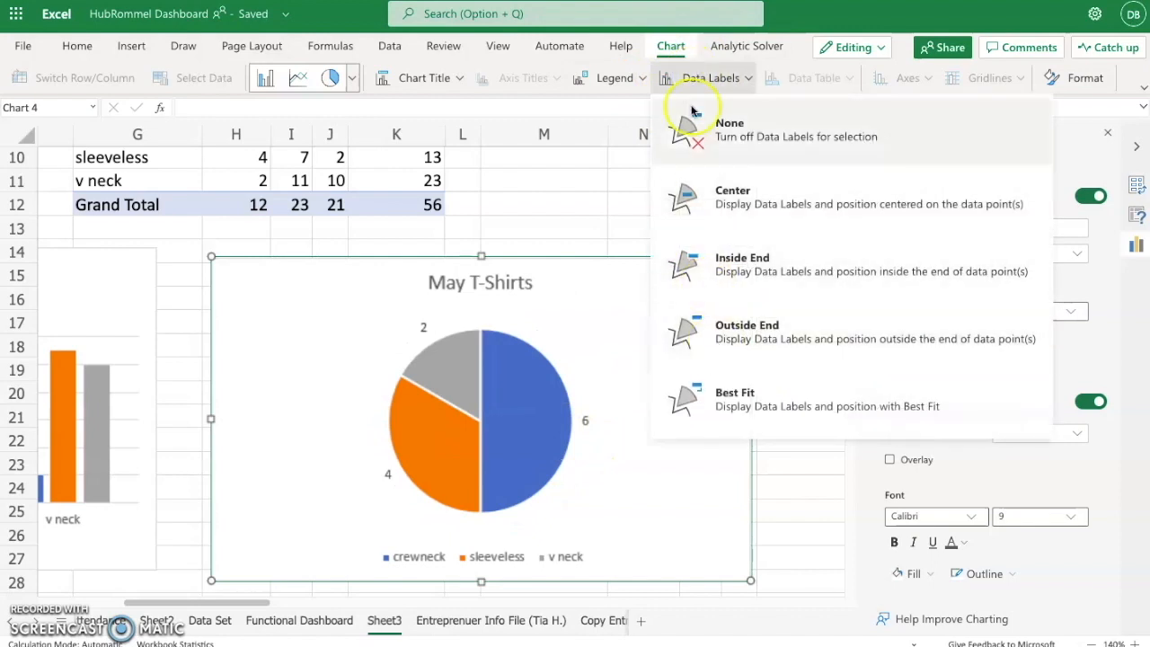
click(599, 365)
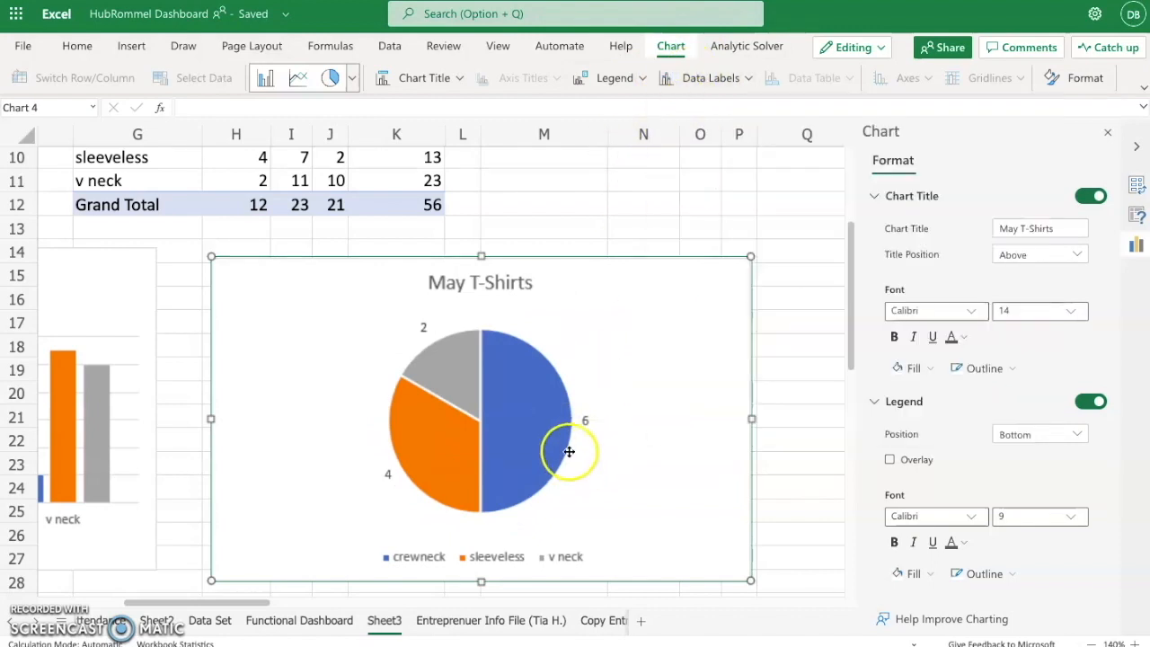
- Review the chart types available for the PivotTable without inserting another chart
scroll(513, 441, left, 5)
scroll(512, 440, up, 3)
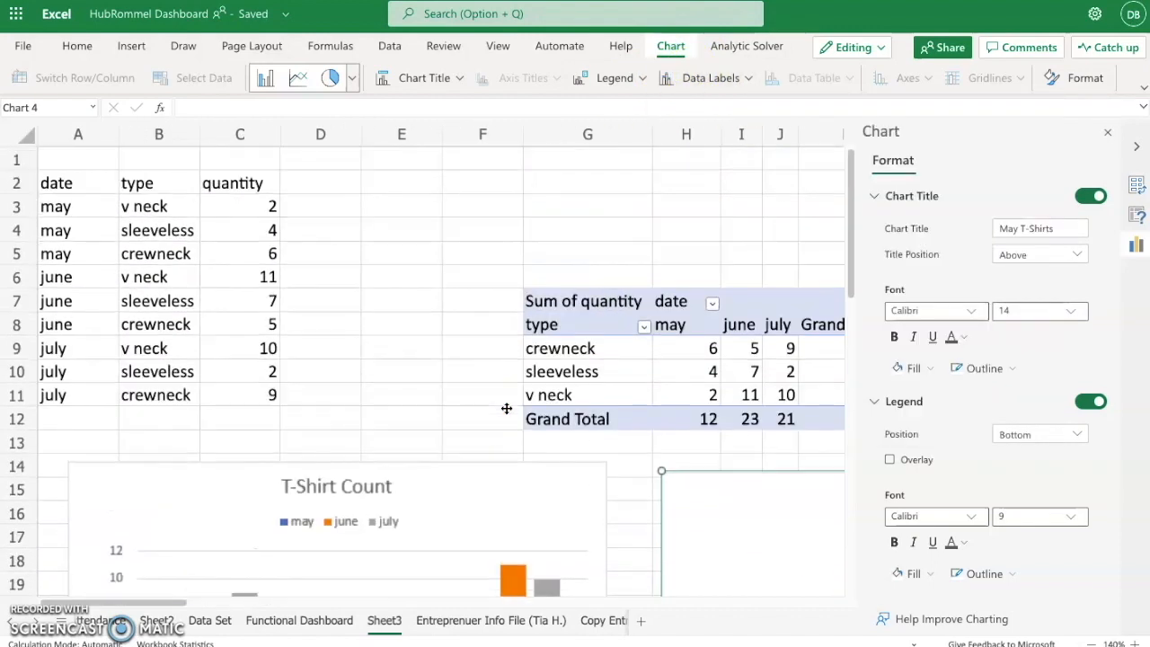
click(605, 314)
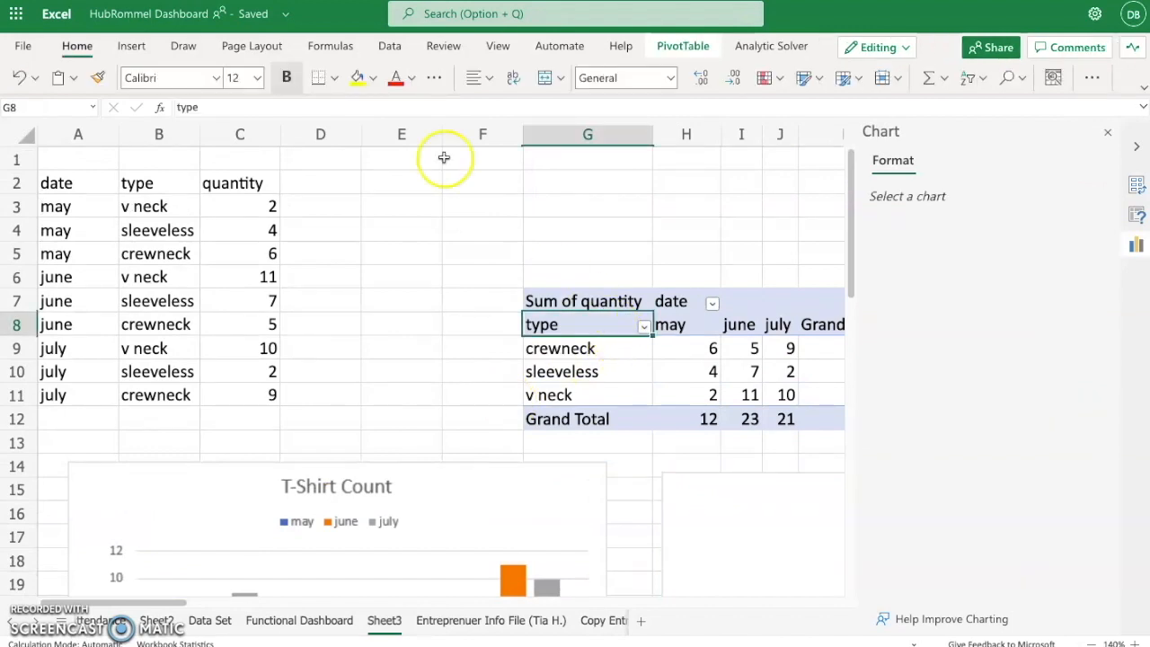
click(131, 46)
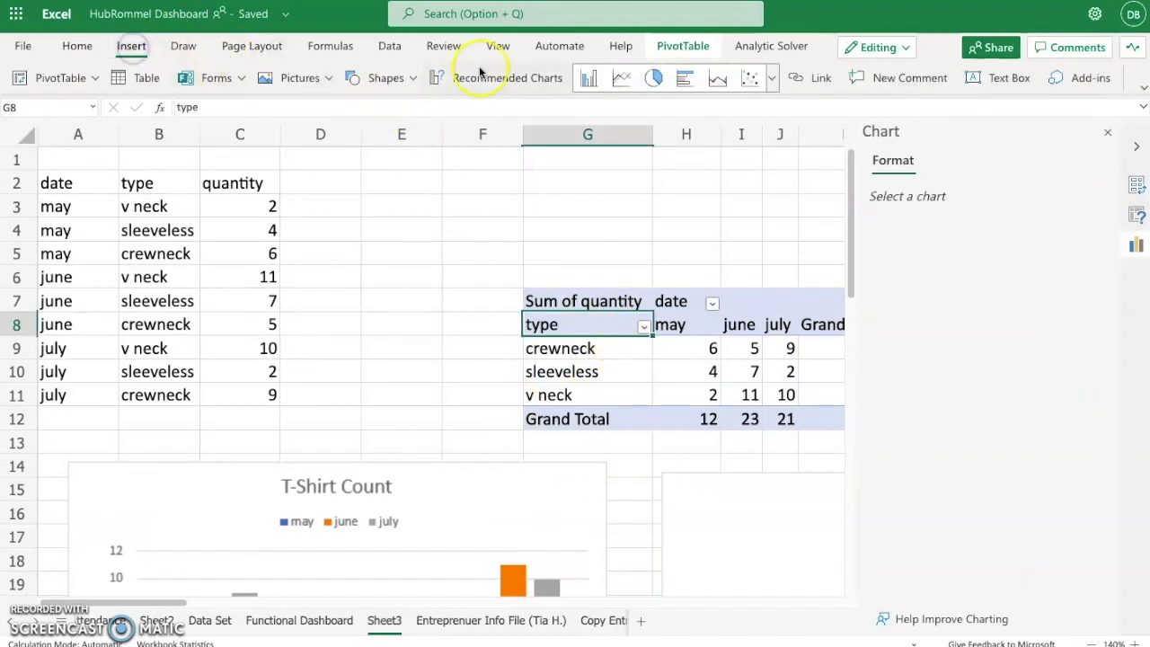
click(772, 79)
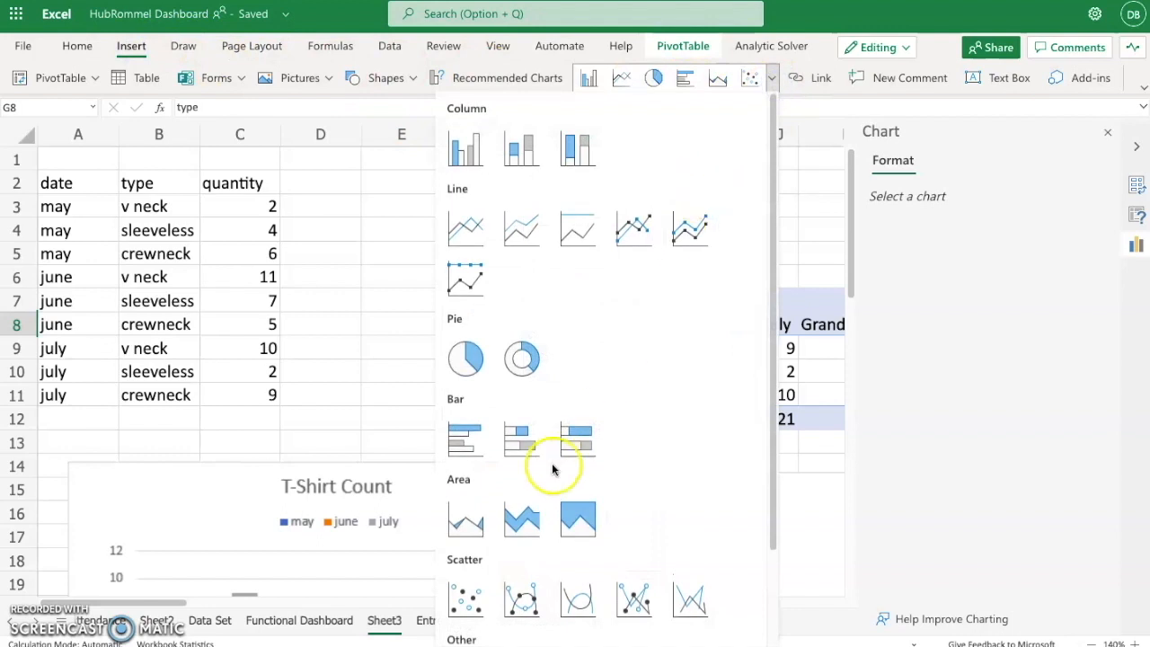
scroll(539, 470, down, 1)
scroll(539, 441, up, 1)
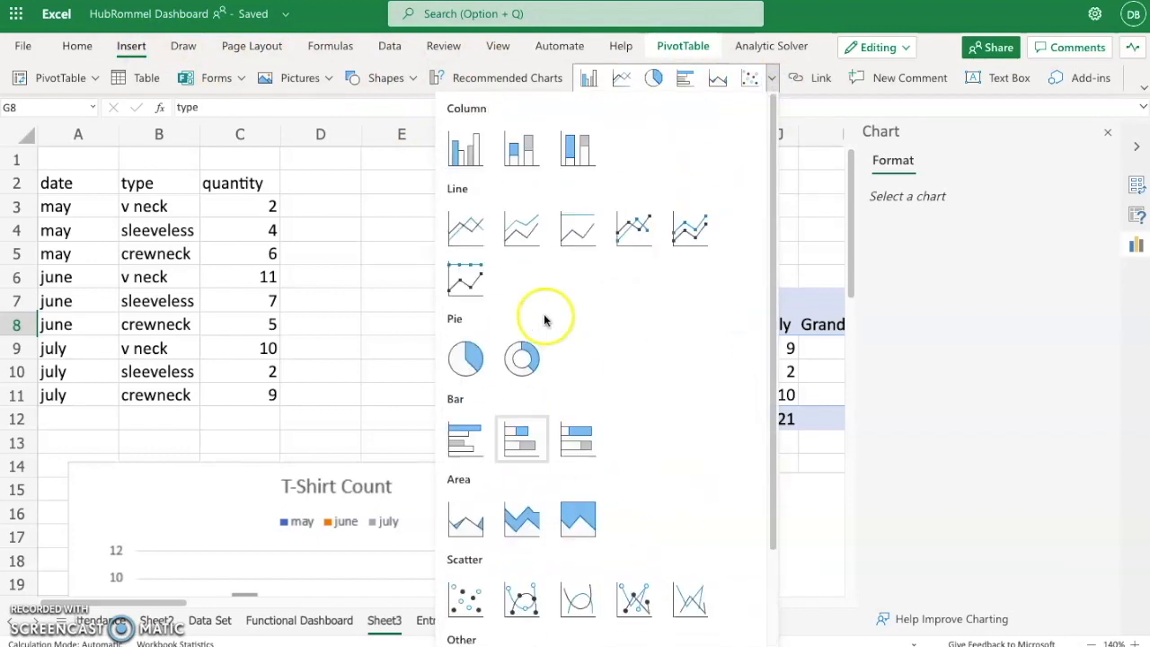
click(390, 268)
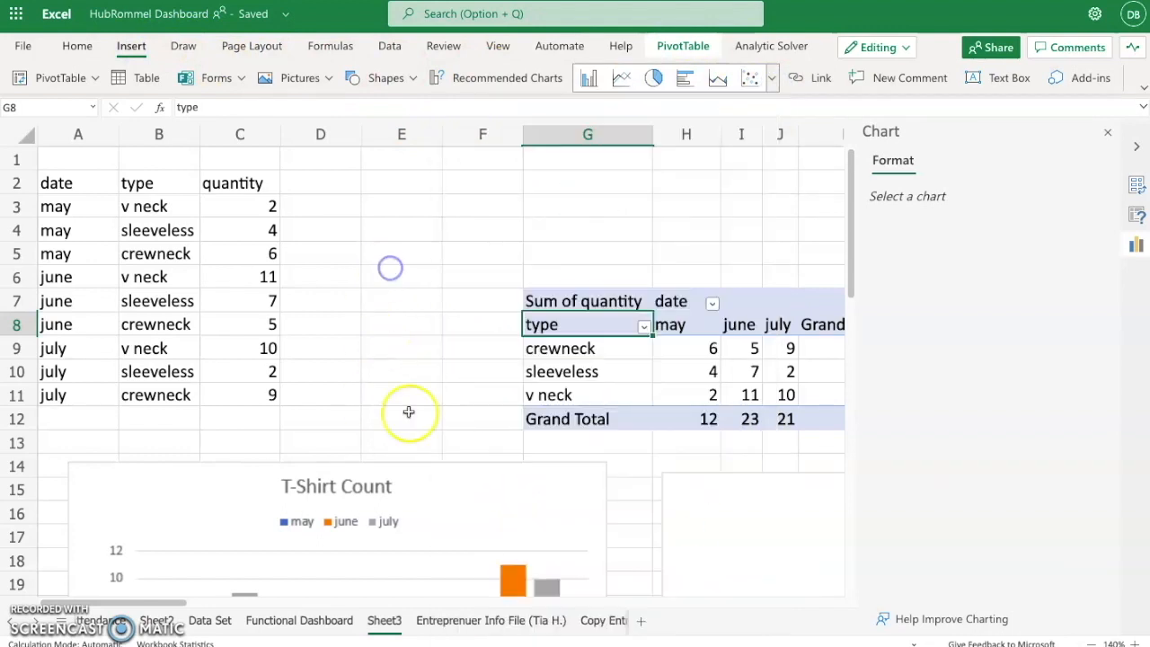
- Copy the T-Shirt Count column chart on Sheet3
scroll(406, 412, down, 3)
scroll(406, 411, down, 1)
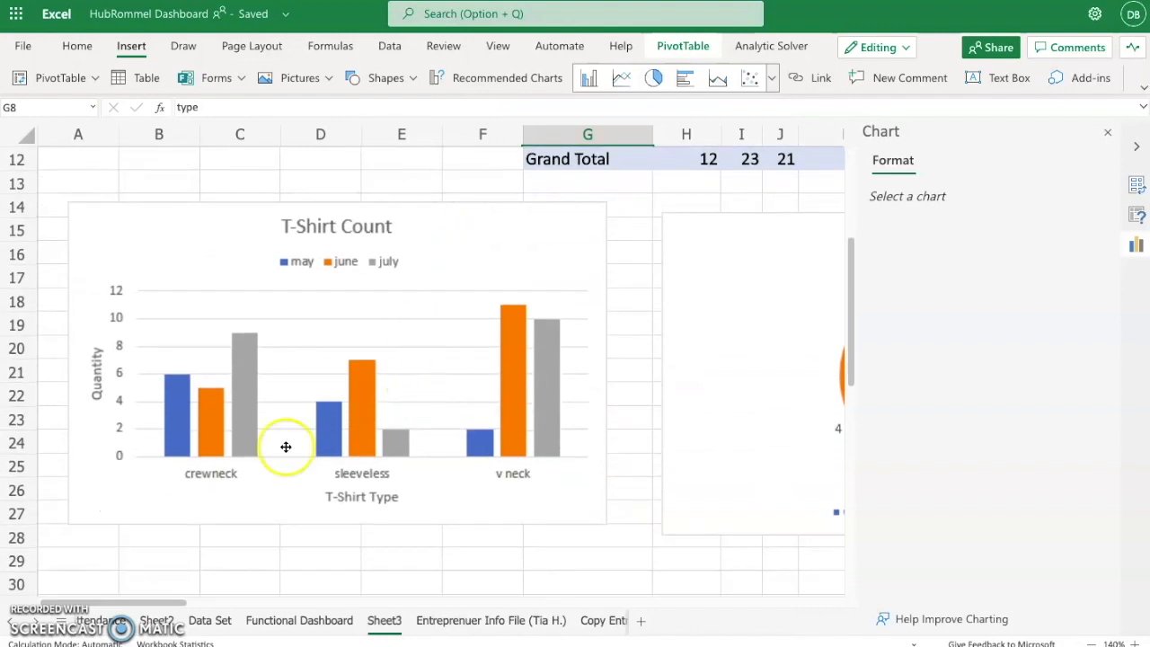
click(473, 236)
right_click(473, 238)
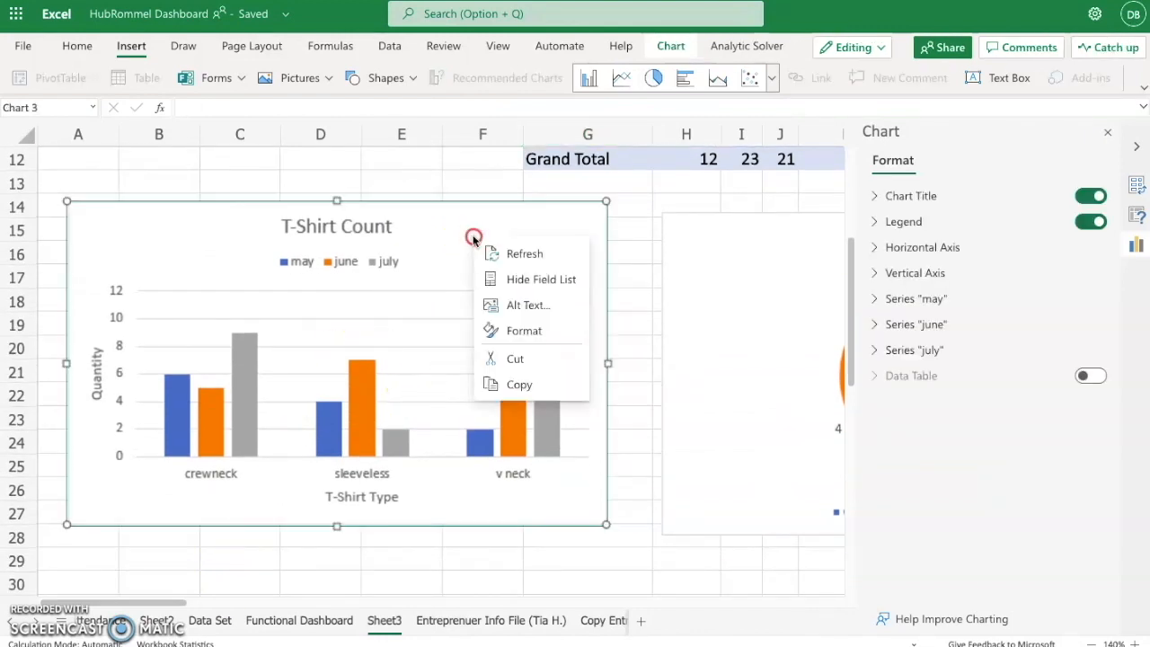
click(542, 386)
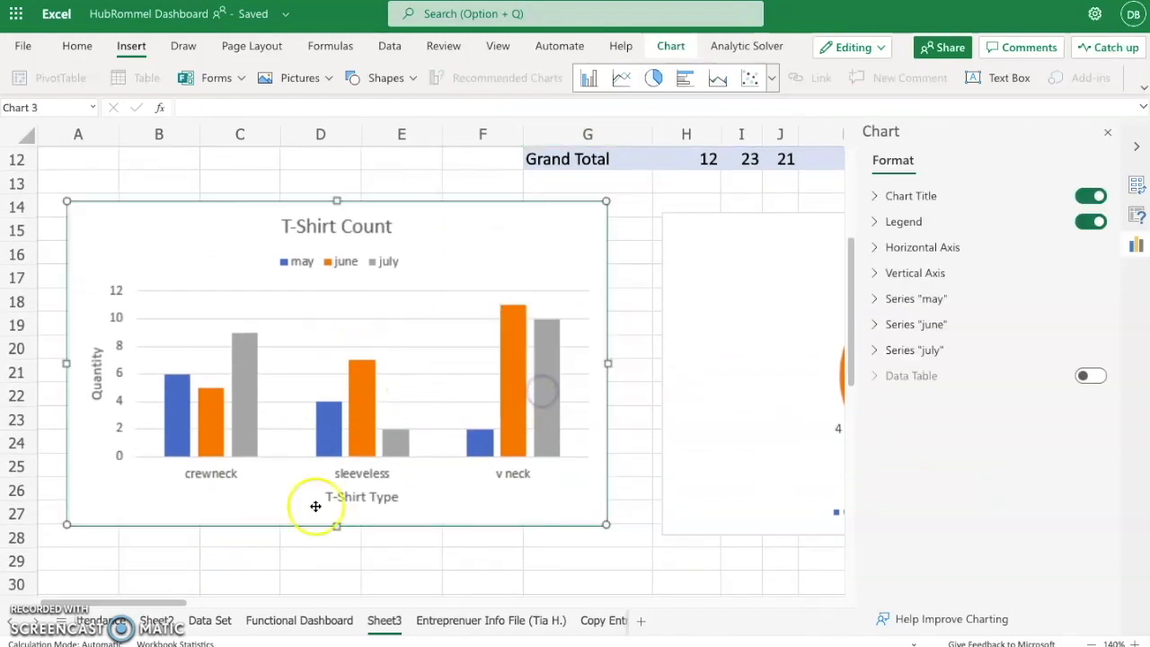
- Paste the copied column chart into the empty red area below the last chart on the Functional Dashboard sheet and enlarge it
click(11, 619)
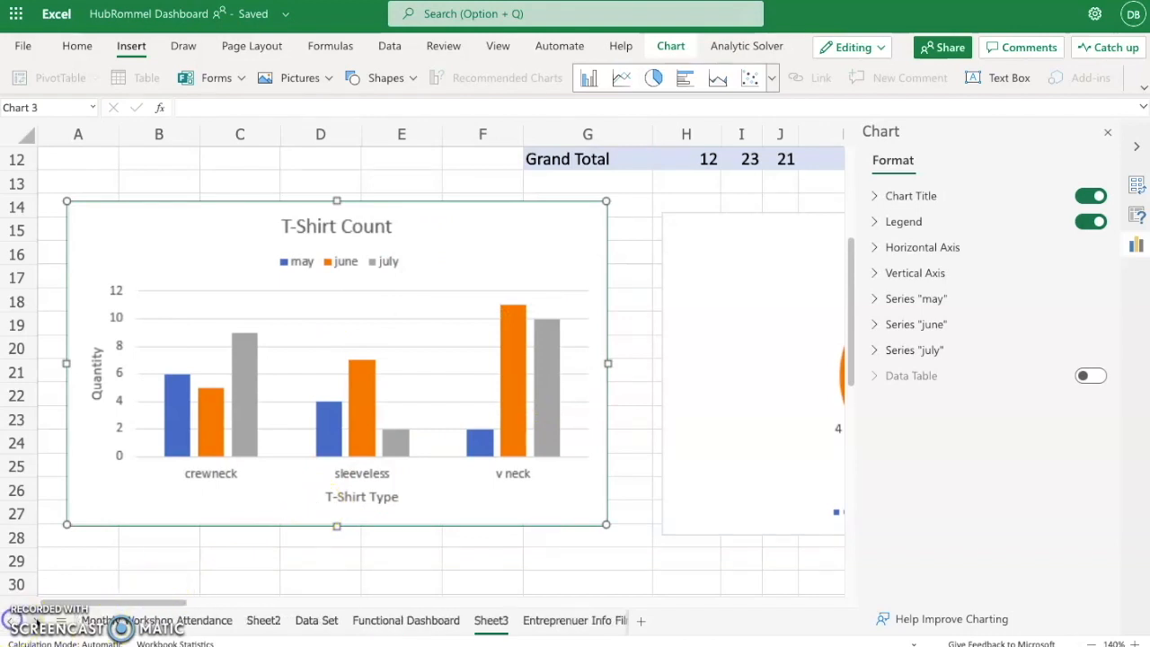
click(377, 620)
click(358, 486)
scroll(359, 485, down, 10)
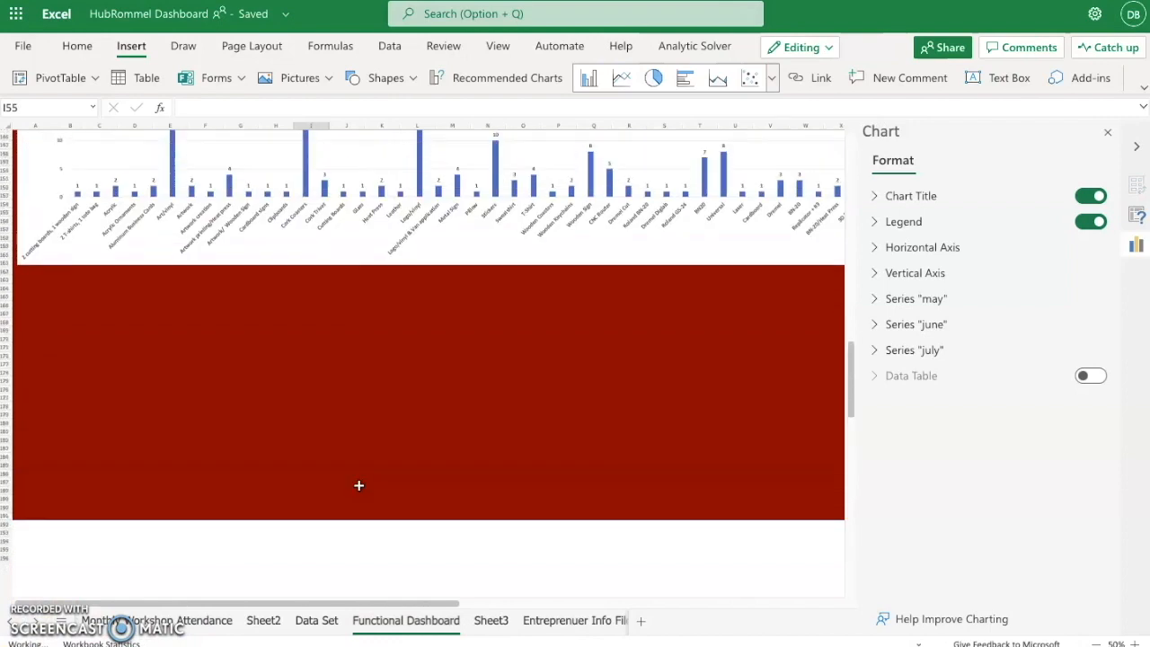
click(342, 419)
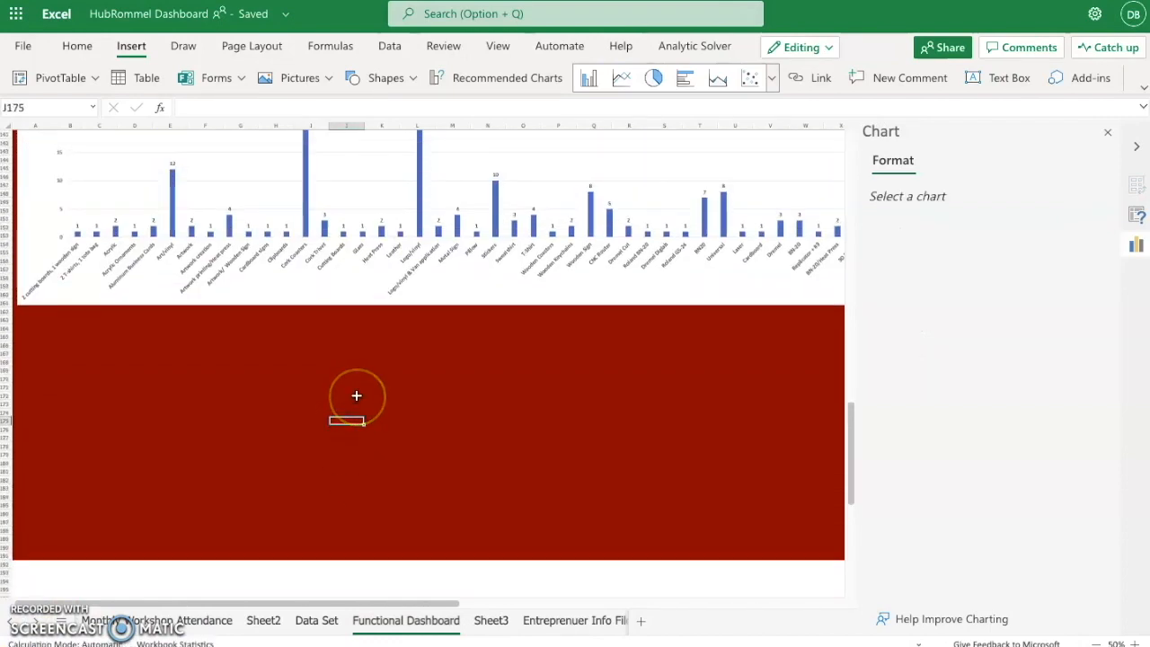
key(ctrl+v)
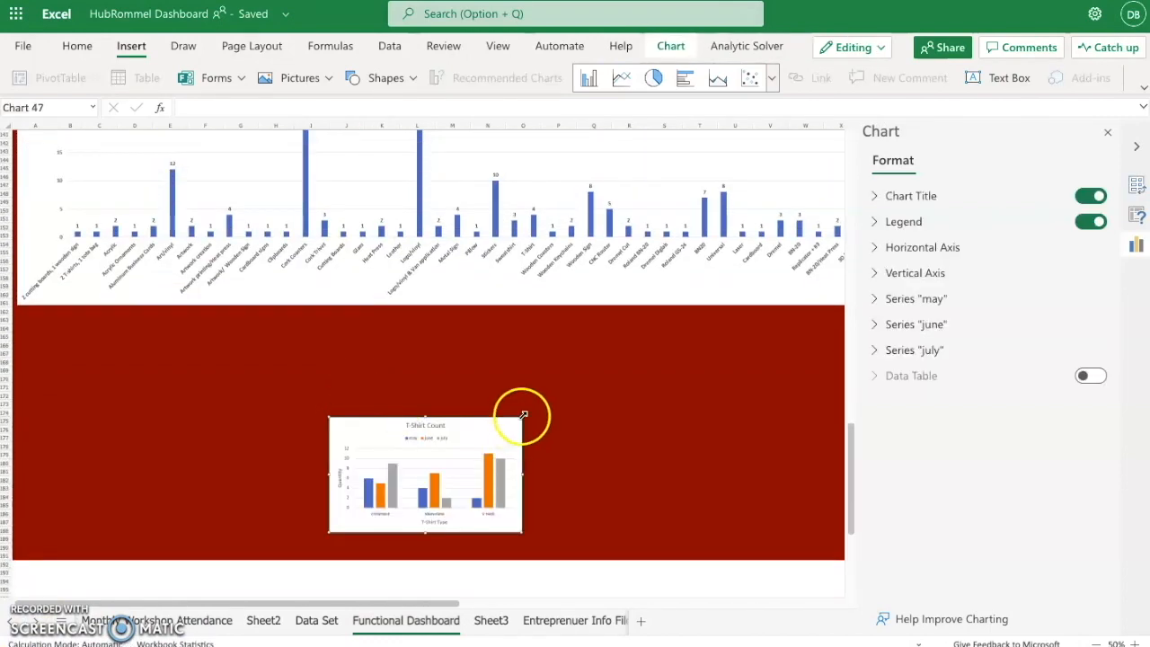
drag(530, 414, 668, 329)
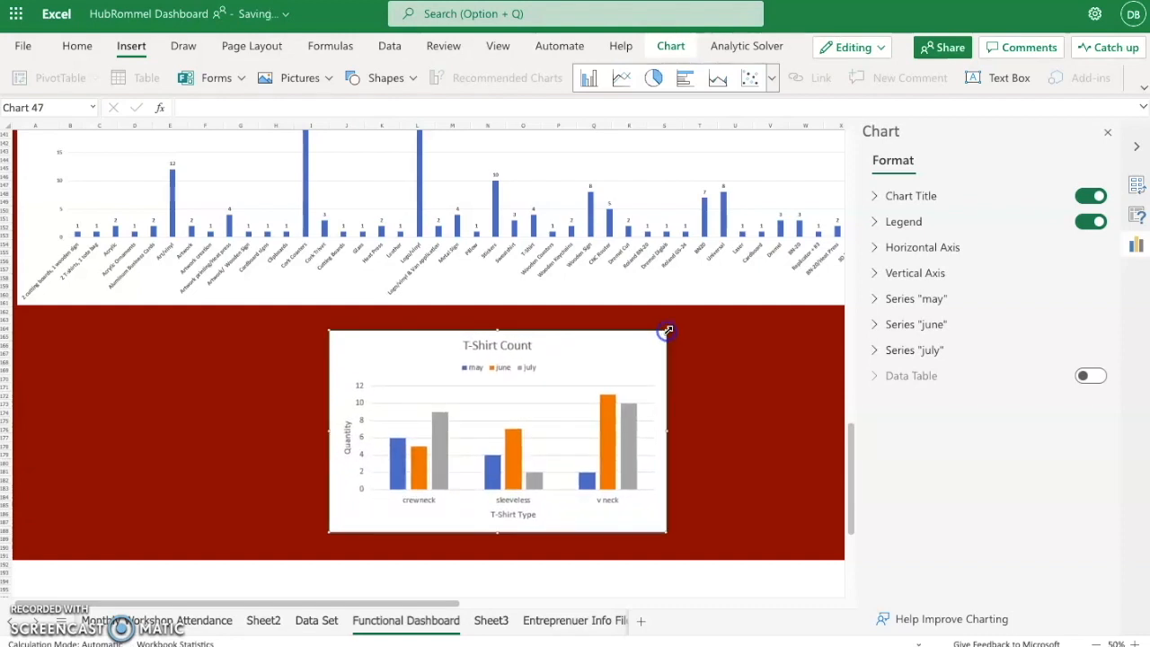
drag(723, 285, 763, 298)
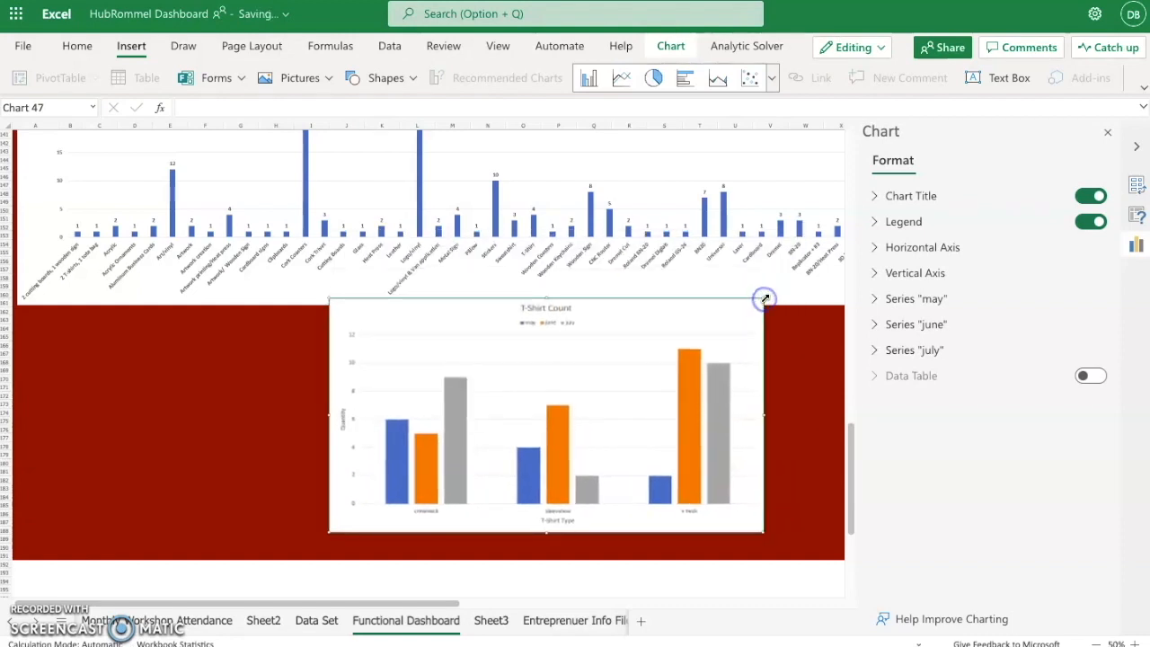